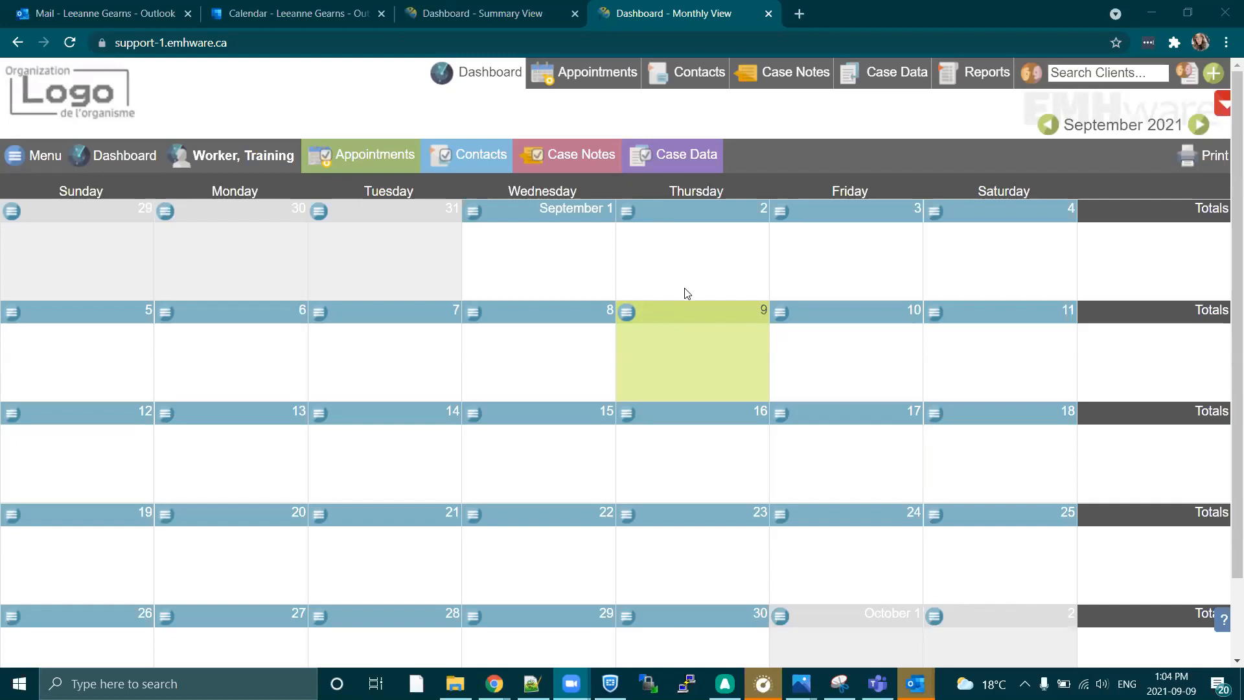
Find the client by first name and open that client's Client Portal settings.
{"action": "left_click", "coordinate": [1074, 82]}
{"action": "type", "text": "terry"}
{"action": "key", "text": "Return"}
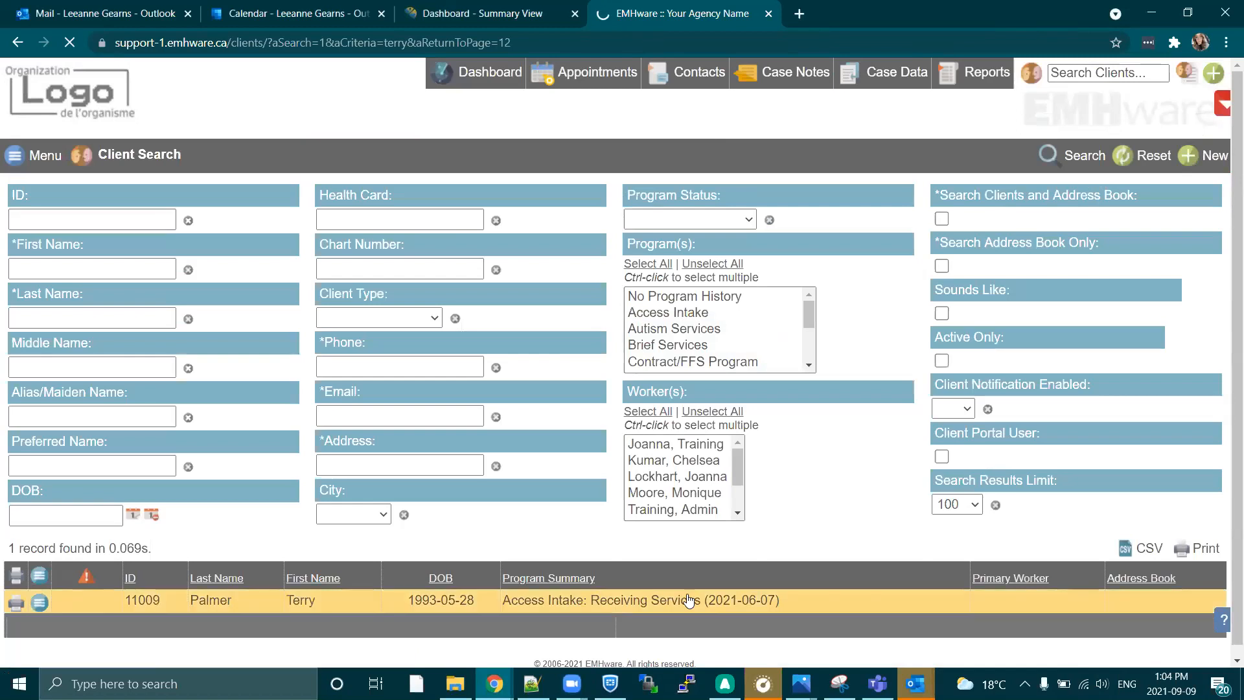
{"action": "left_click", "coordinate": [688, 601]}
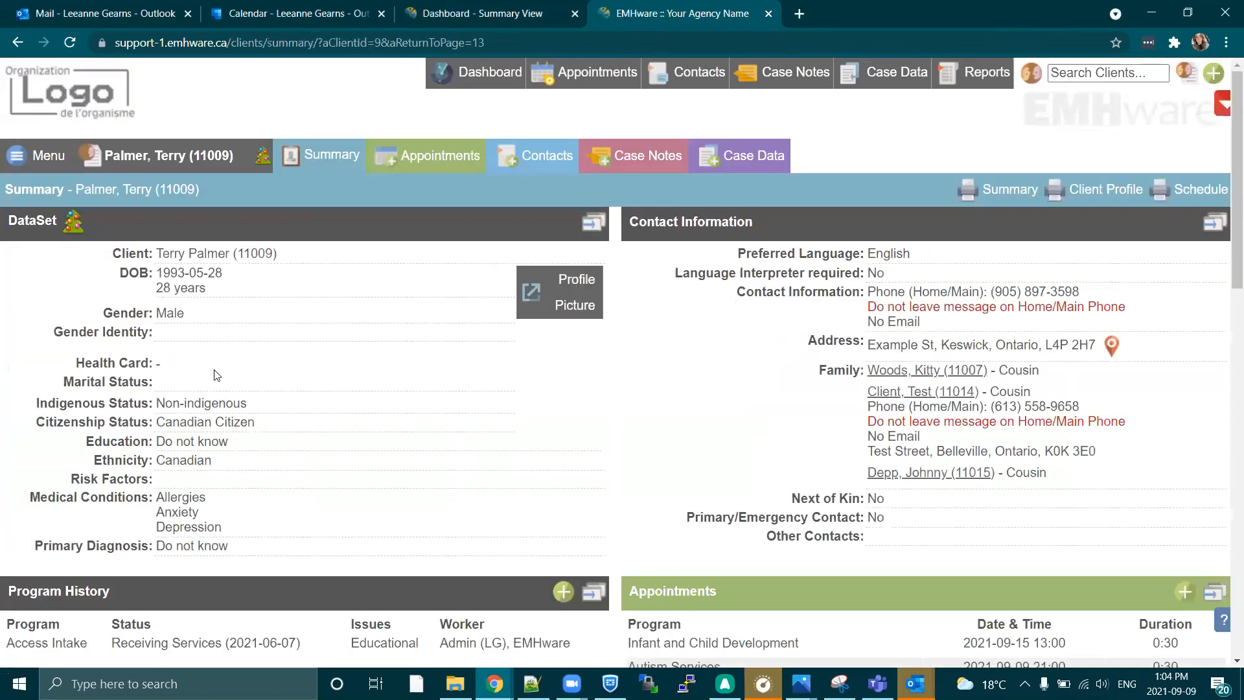
{"action": "left_click", "coordinate": [154, 162]}
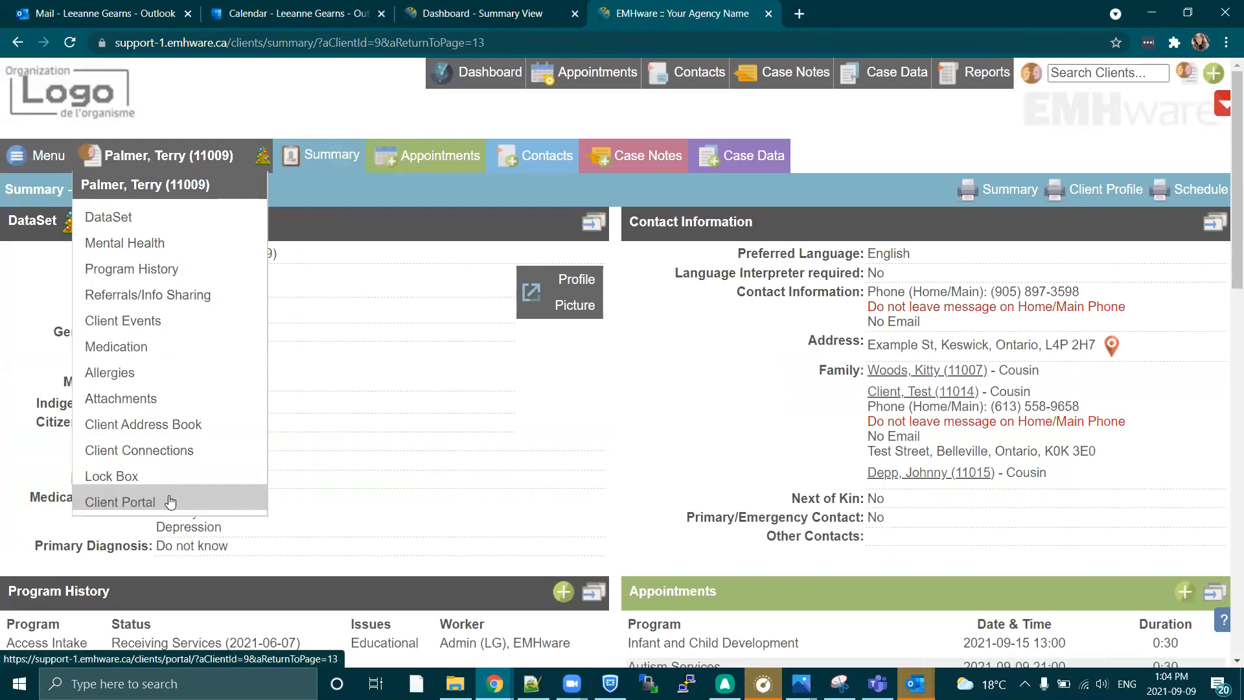
{"action": "left_click", "coordinate": [149, 501]}
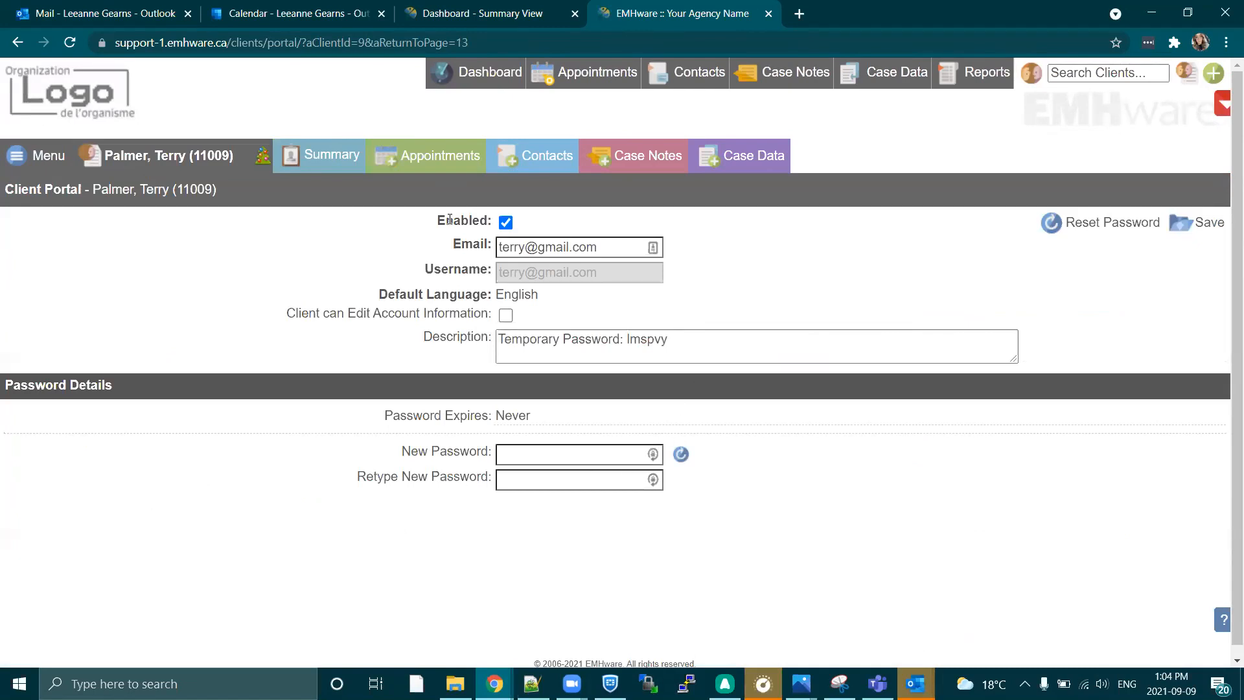
Review the Enabled and Client can Edit Account Information options in the client's portal settings.
{"action": "left_click_drag", "start_coordinate": [436, 220], "coordinate": [487, 222]}
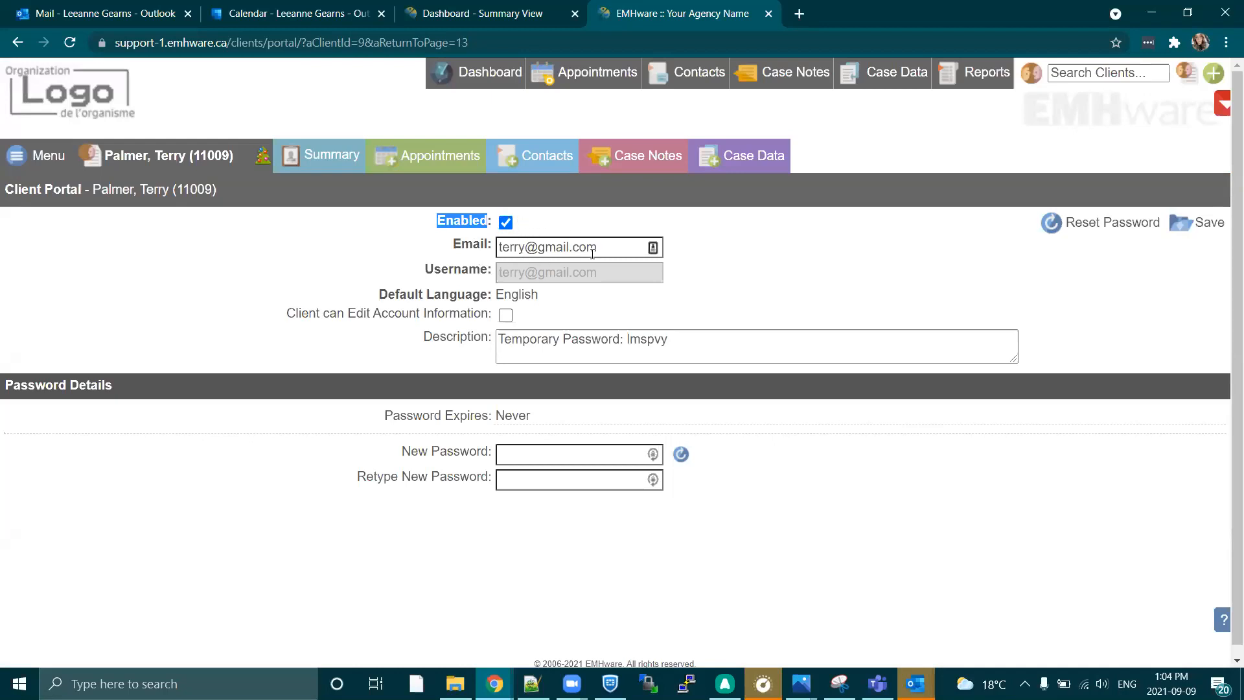
{"action": "left_click", "coordinate": [763, 267]}
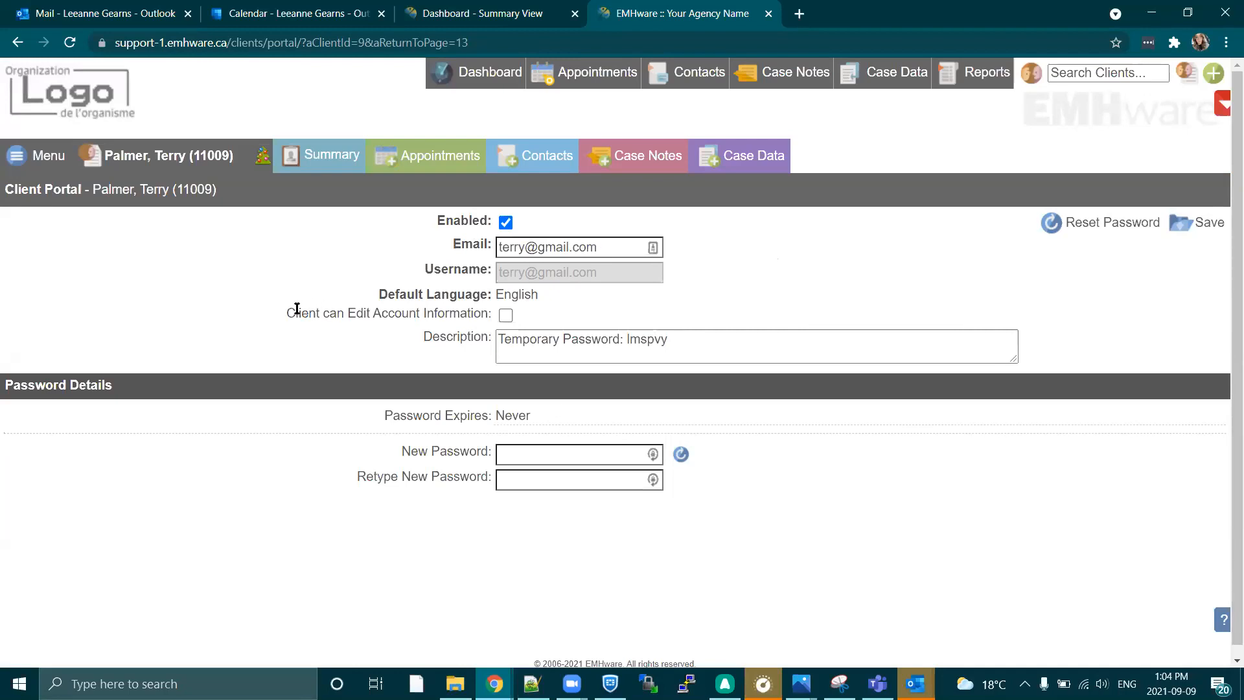
{"action": "left_click_drag", "start_coordinate": [293, 313], "coordinate": [473, 317]}
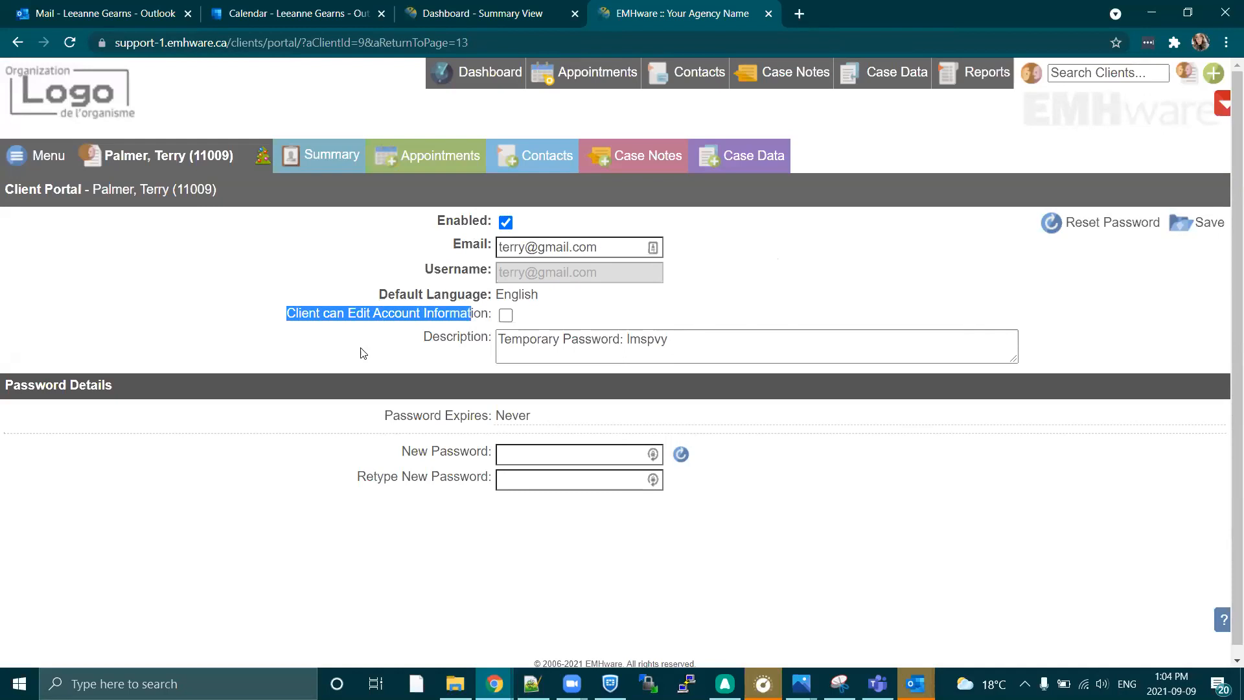
{"action": "left_click", "coordinate": [538, 317]}
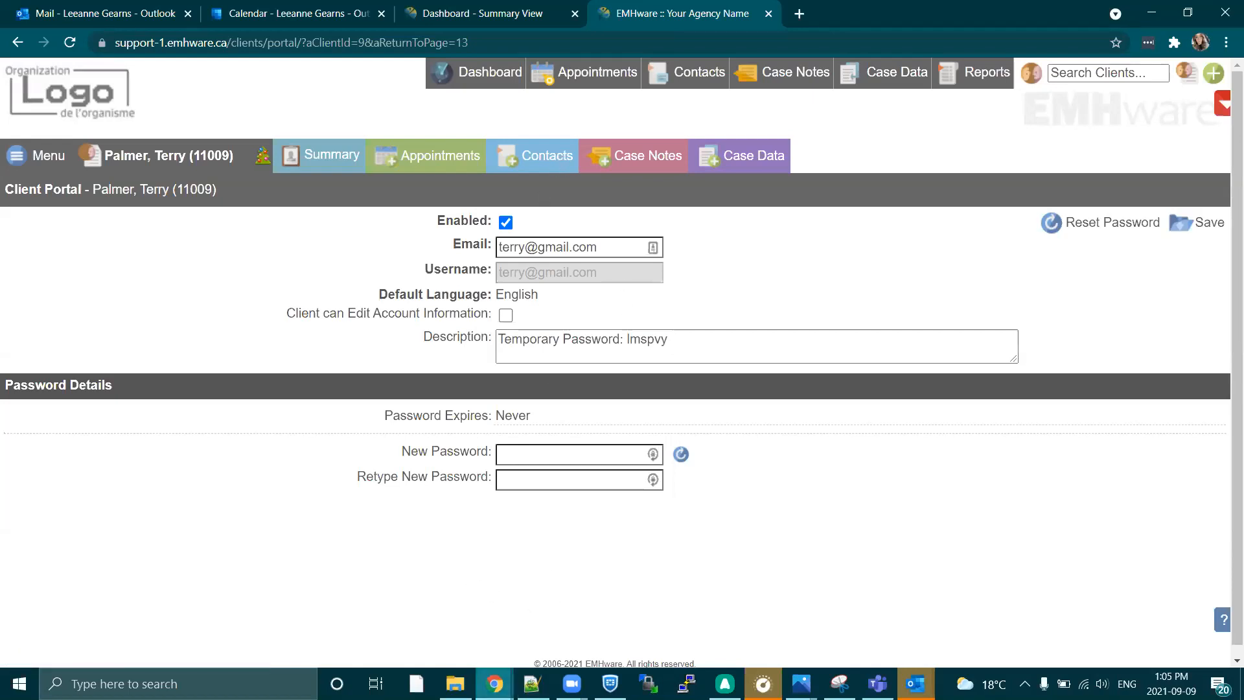
Switch to the incognito EMHware window, maximize it and bring up the Client Portal login page without the translation prompt.
{"action": "mouse_move", "coordinate": [495, 684]}
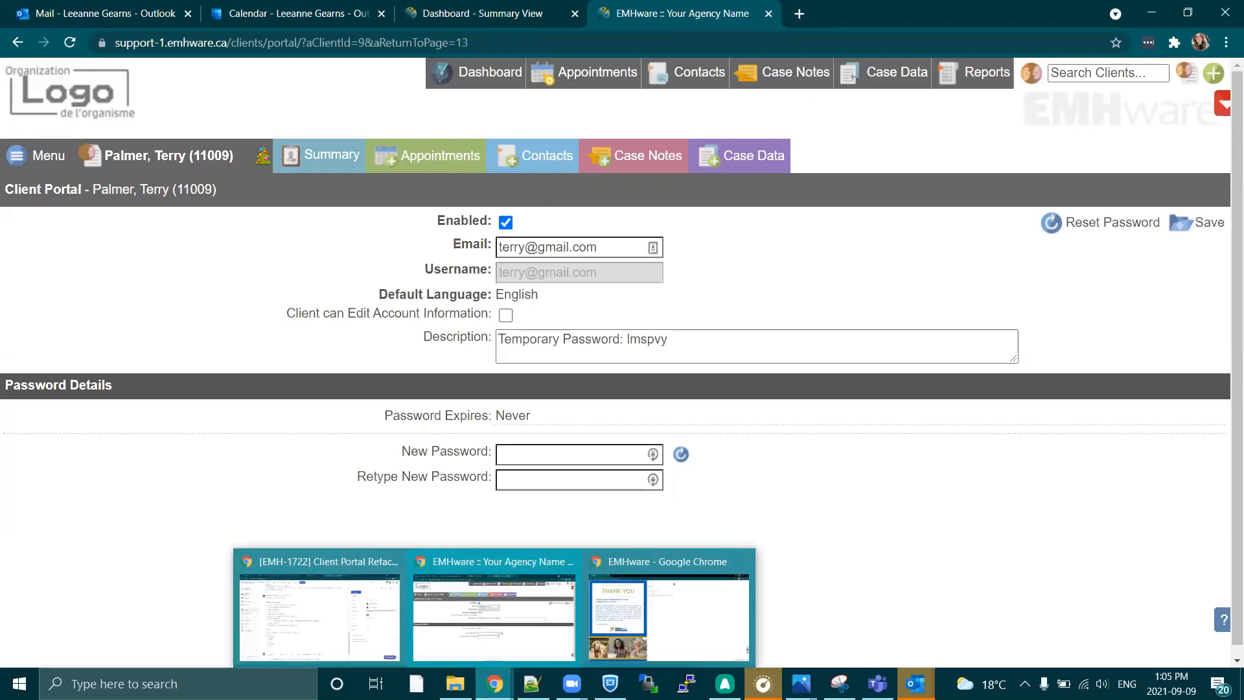
{"action": "left_click", "coordinate": [688, 633]}
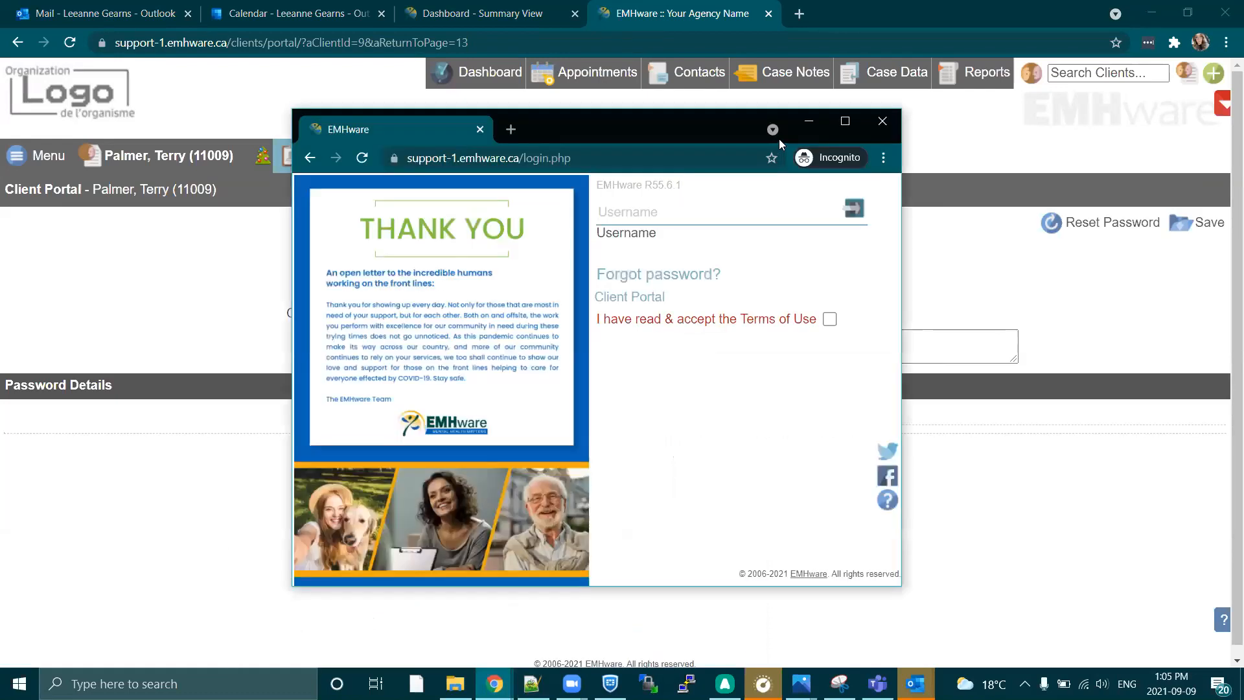
{"action": "left_click", "coordinate": [843, 122]}
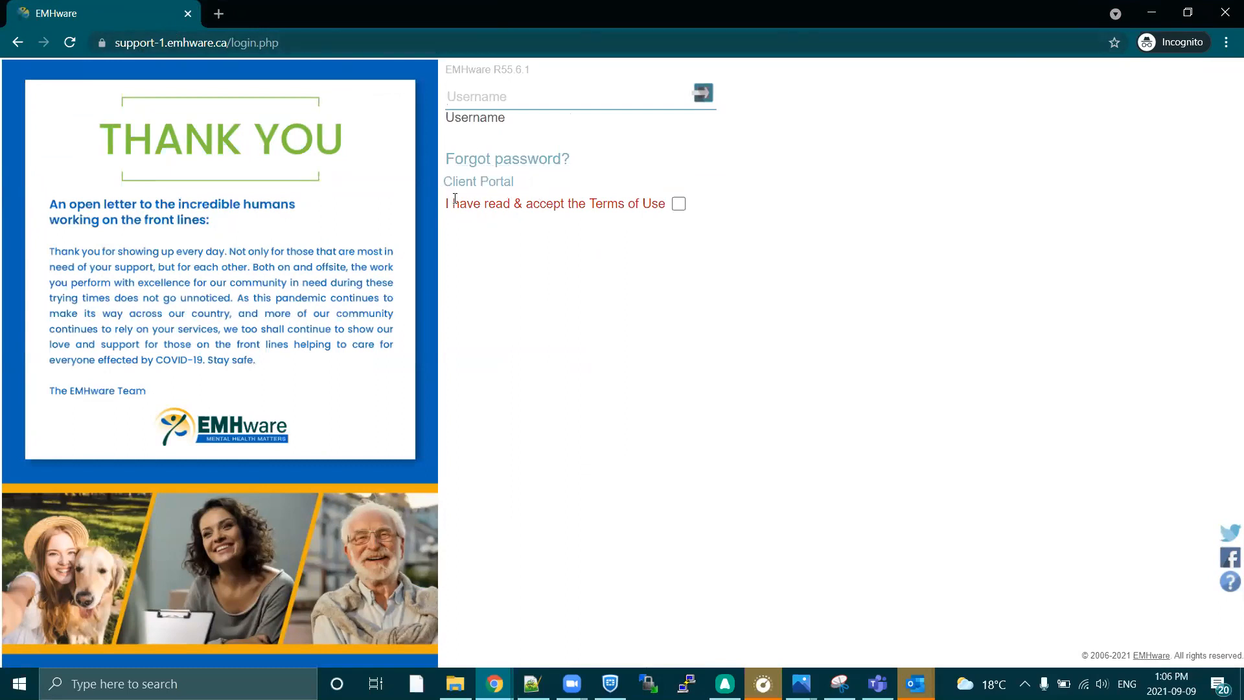
{"action": "left_click", "coordinate": [496, 187]}
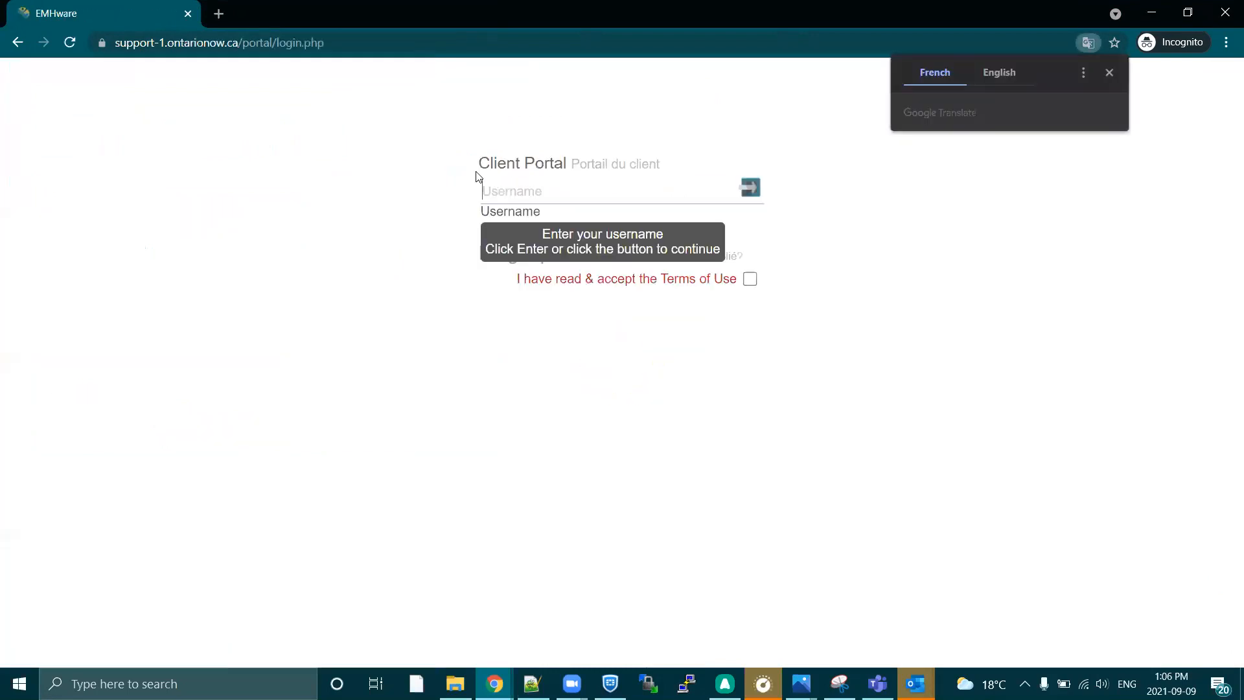
{"action": "left_click", "coordinate": [1108, 73]}
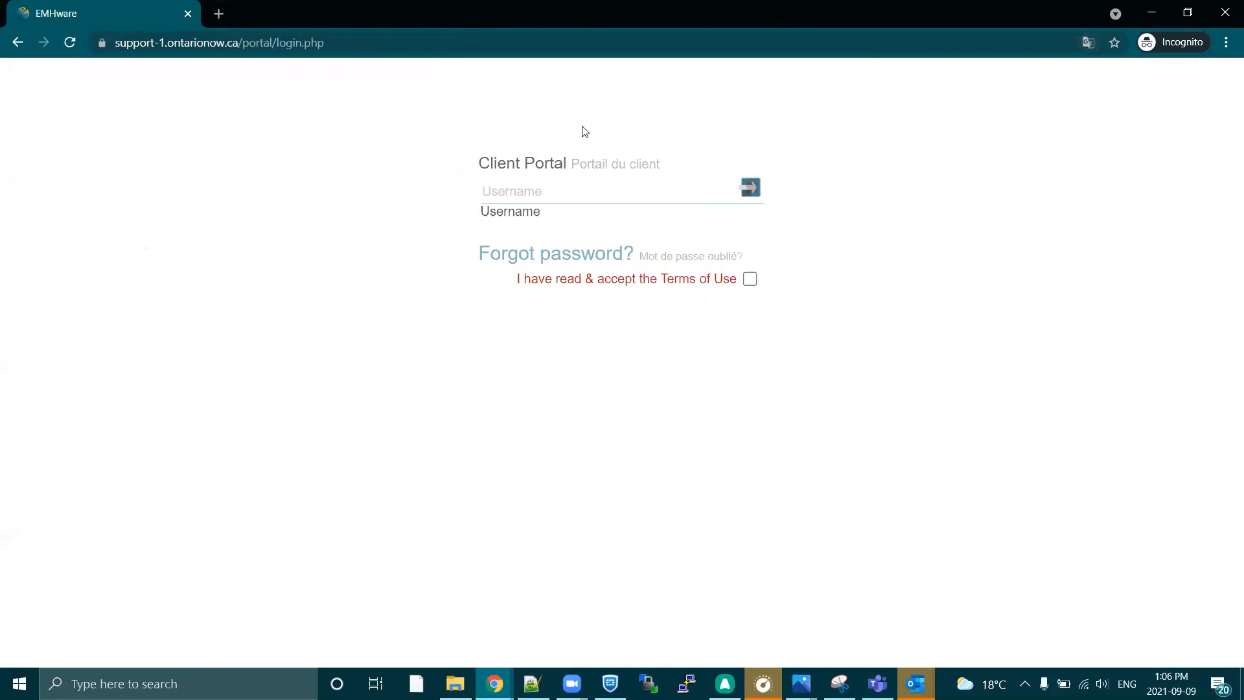
Sign in to the Client Portal with the client's e-mail as username and the account password, accepting the Terms of Use.
{"action": "key", "text": "Return"}
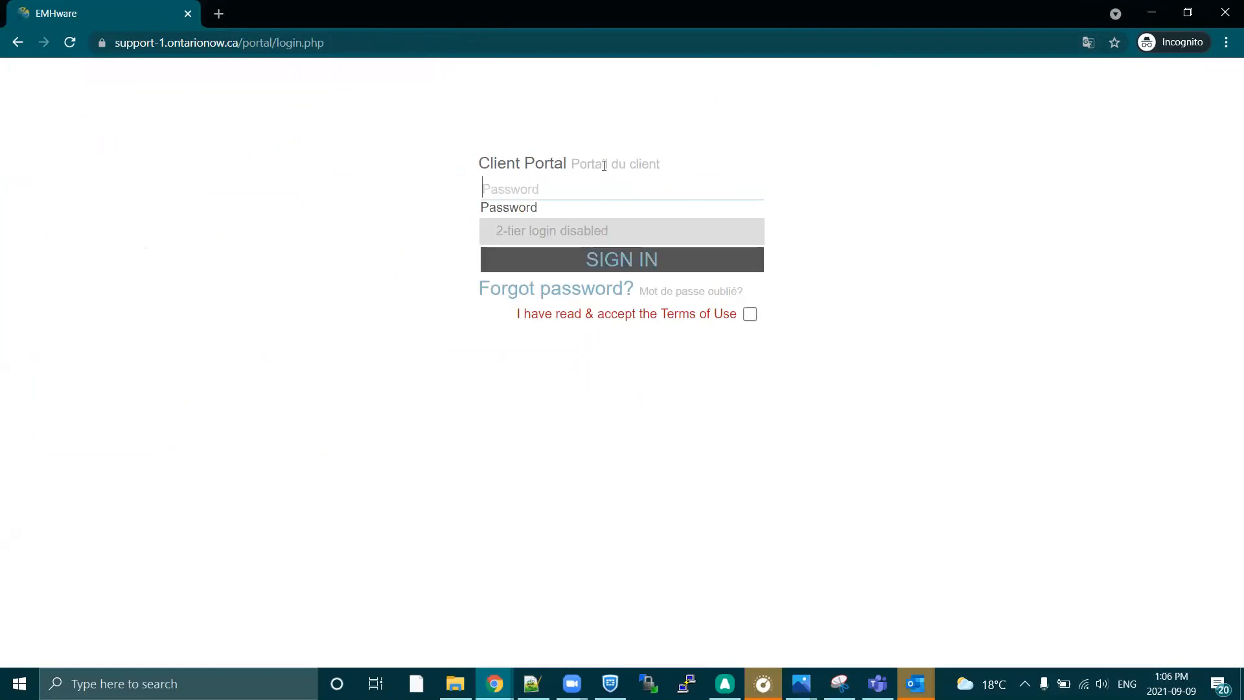
{"action": "type", "text": "••••••••••"}
{"action": "key", "text": "Return"}
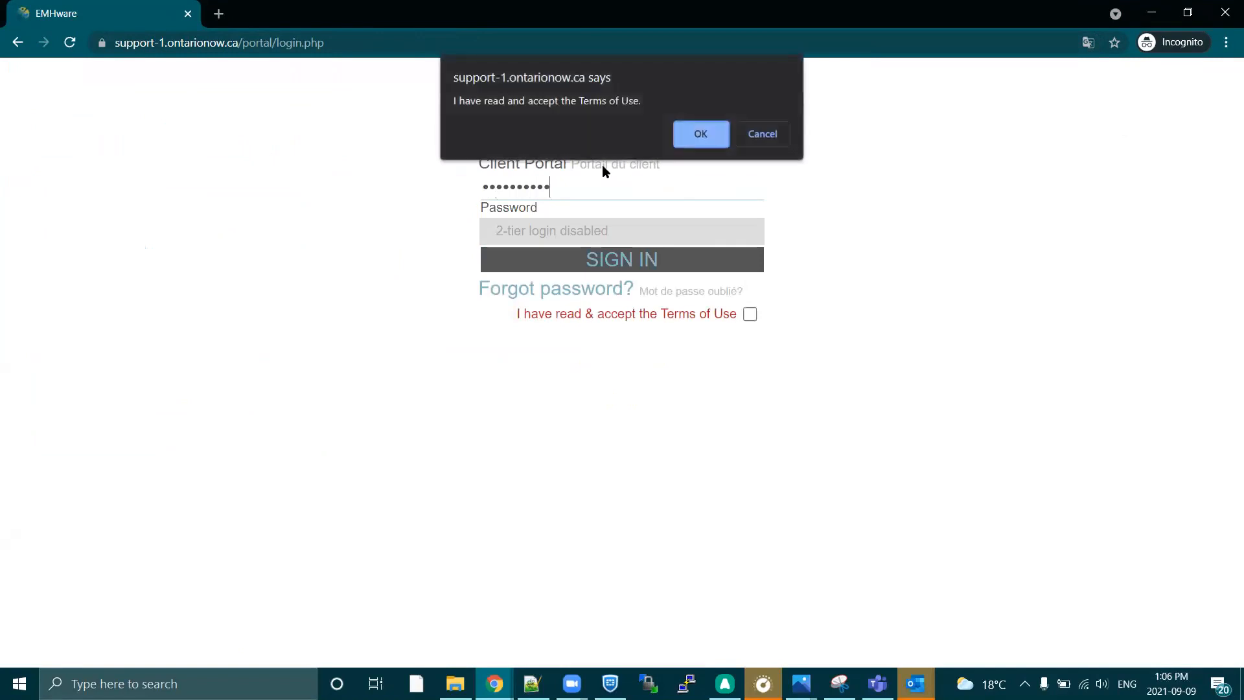
{"action": "left_click", "coordinate": [695, 127]}
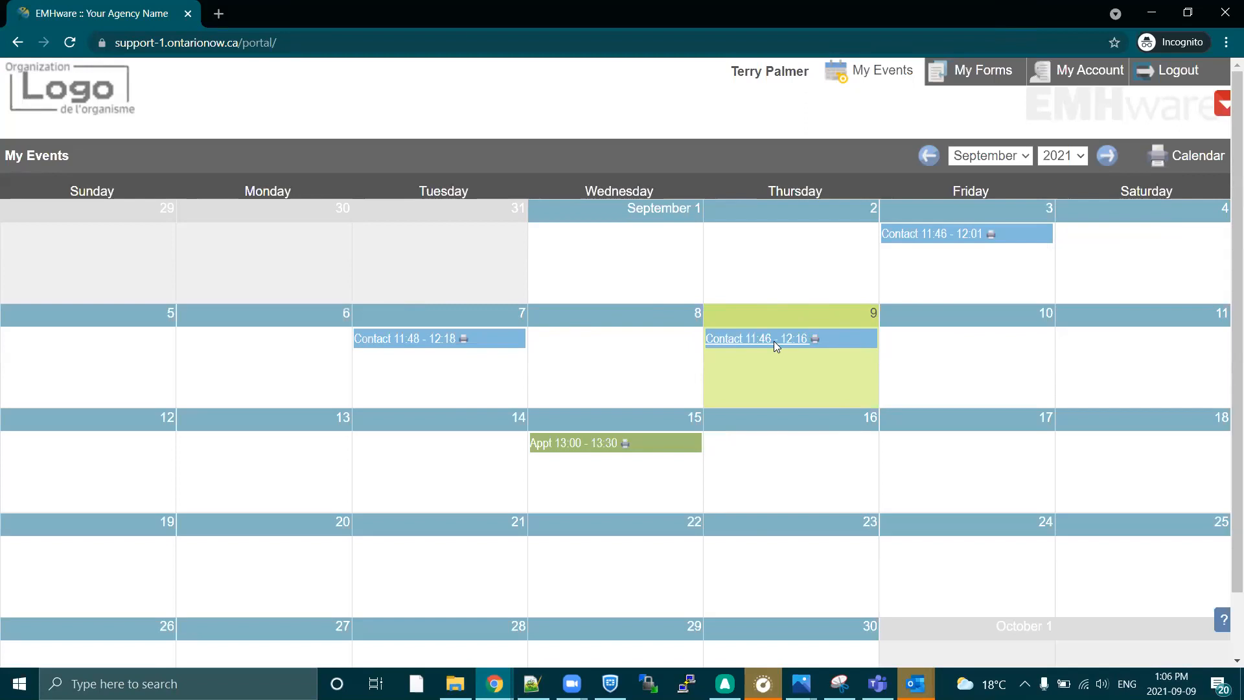
Review the client's calendar events and My Account page down to the login information, and open the My Forms list.
{"action": "mouse_move", "coordinate": [774, 344]}
{"action": "mouse_move", "coordinate": [588, 443]}
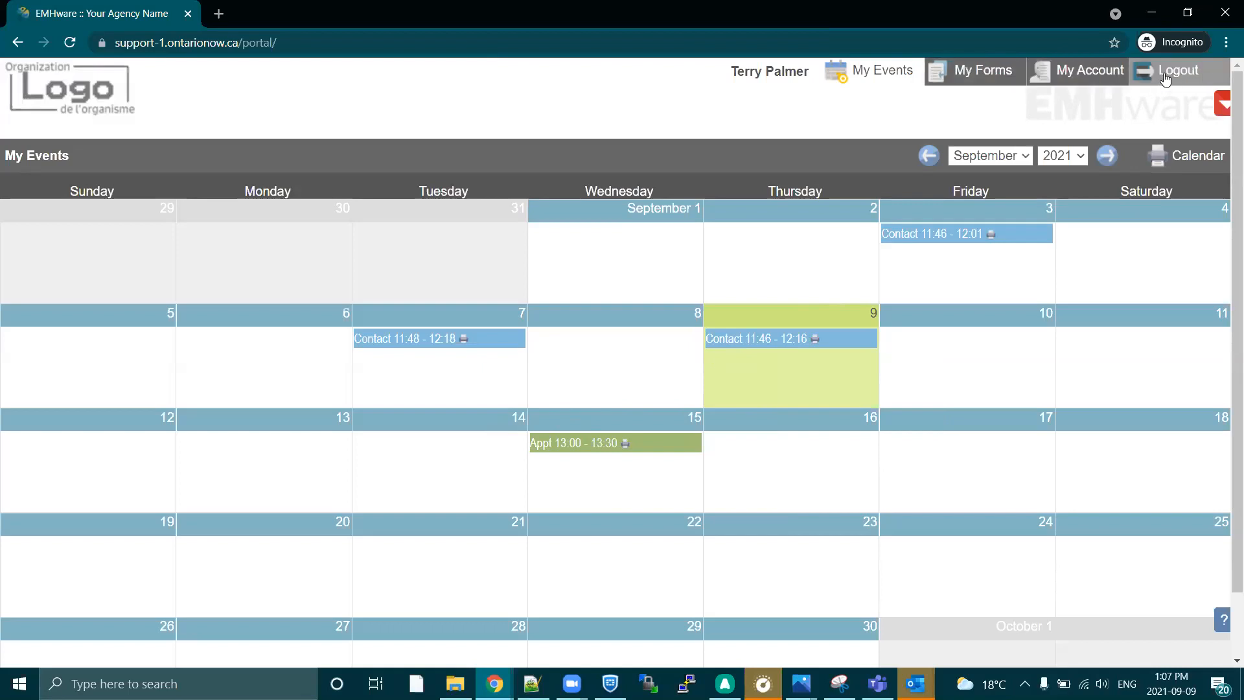
{"action": "left_click", "coordinate": [1073, 76]}
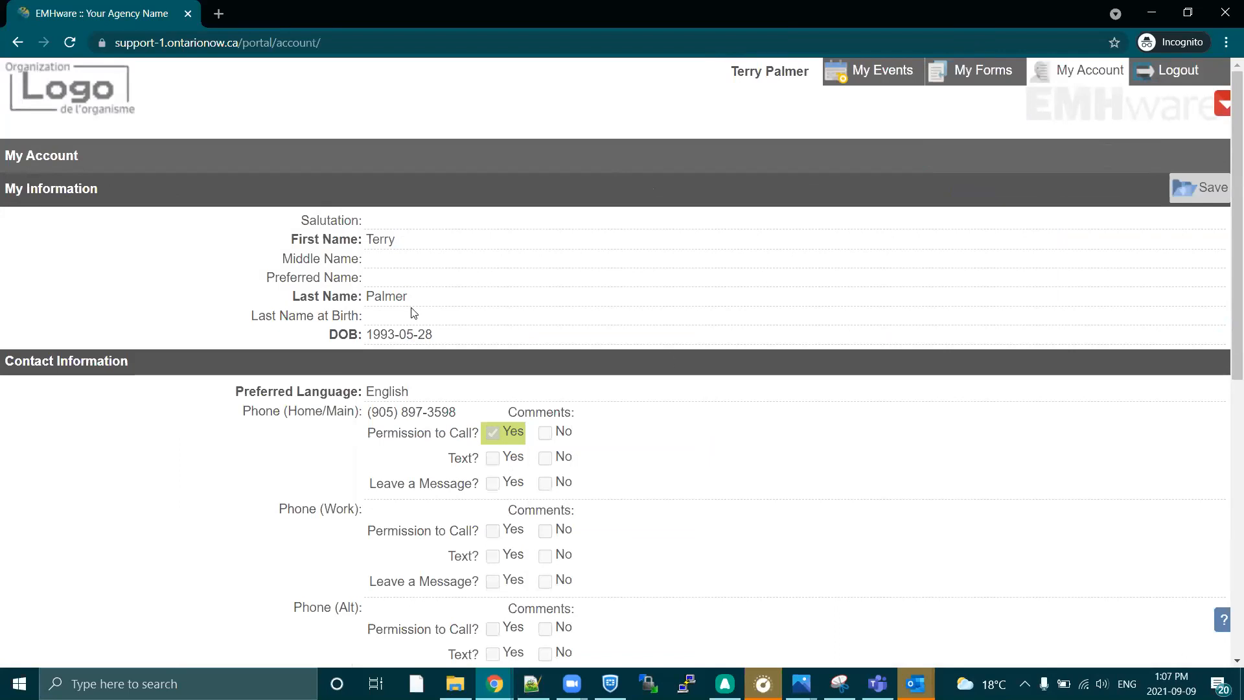
{"action": "scroll", "coordinate": [503, 410], "scroll_direction": "down", "scroll_amount": 3}
{"action": "scroll", "coordinate": [503, 410], "scroll_direction": "down", "scroll_amount": 3}
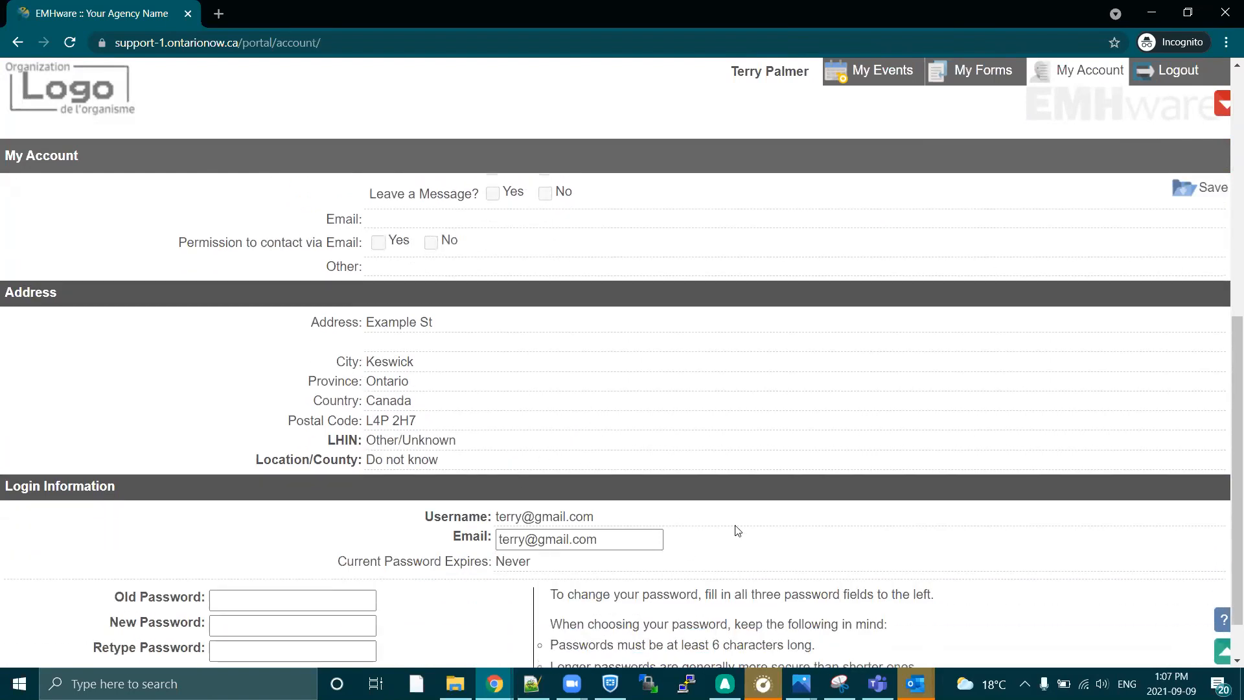
{"action": "scroll", "coordinate": [739, 528], "scroll_direction": "down", "scroll_amount": 1}
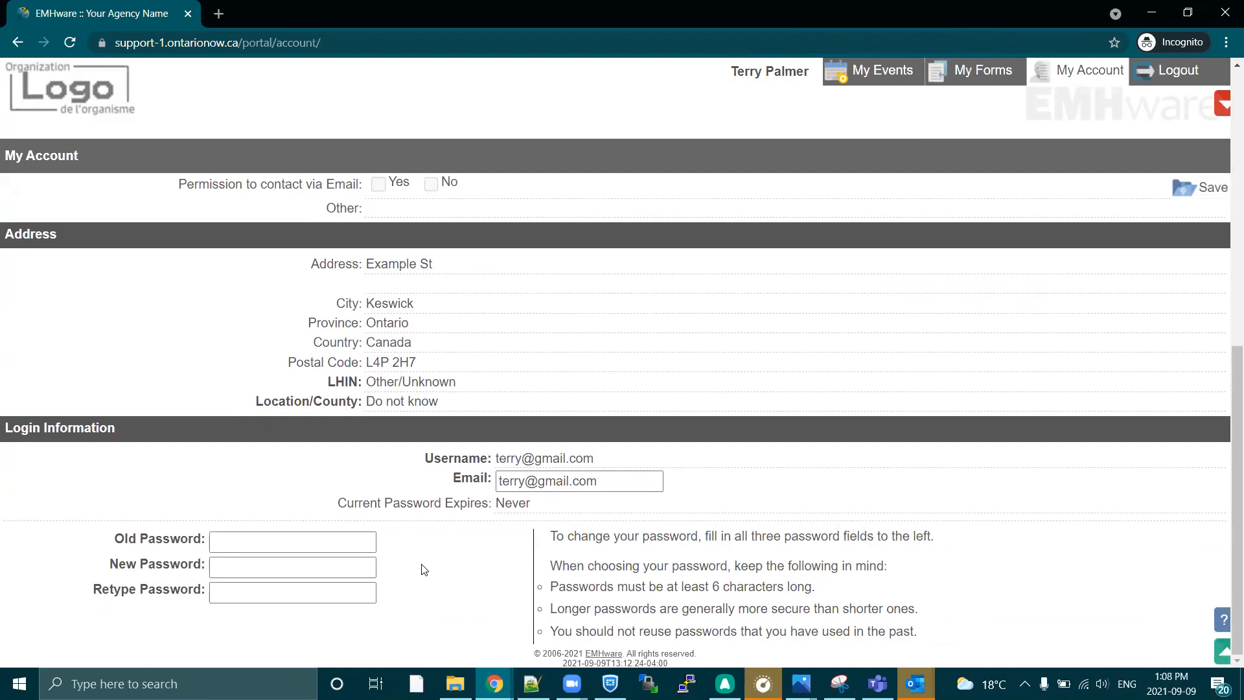
{"action": "scroll", "coordinate": [431, 568], "scroll_direction": "up", "scroll_amount": 2}
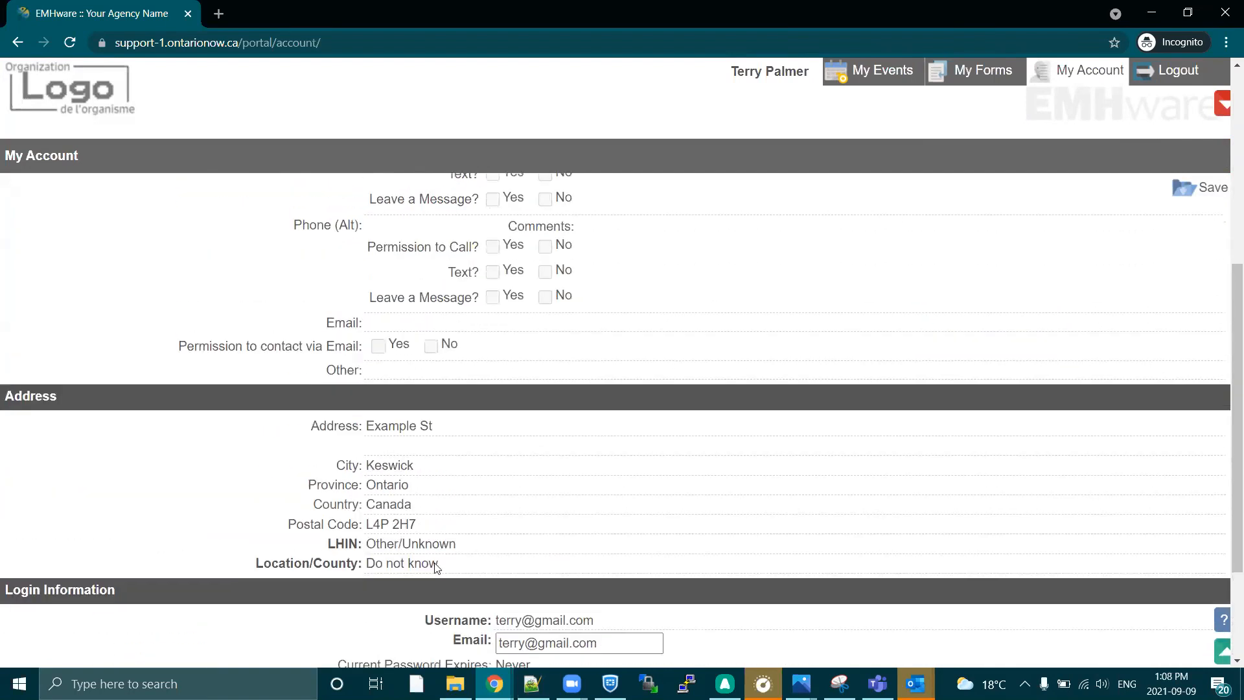
{"action": "scroll", "coordinate": [706, 466], "scroll_direction": "up", "scroll_amount": 5}
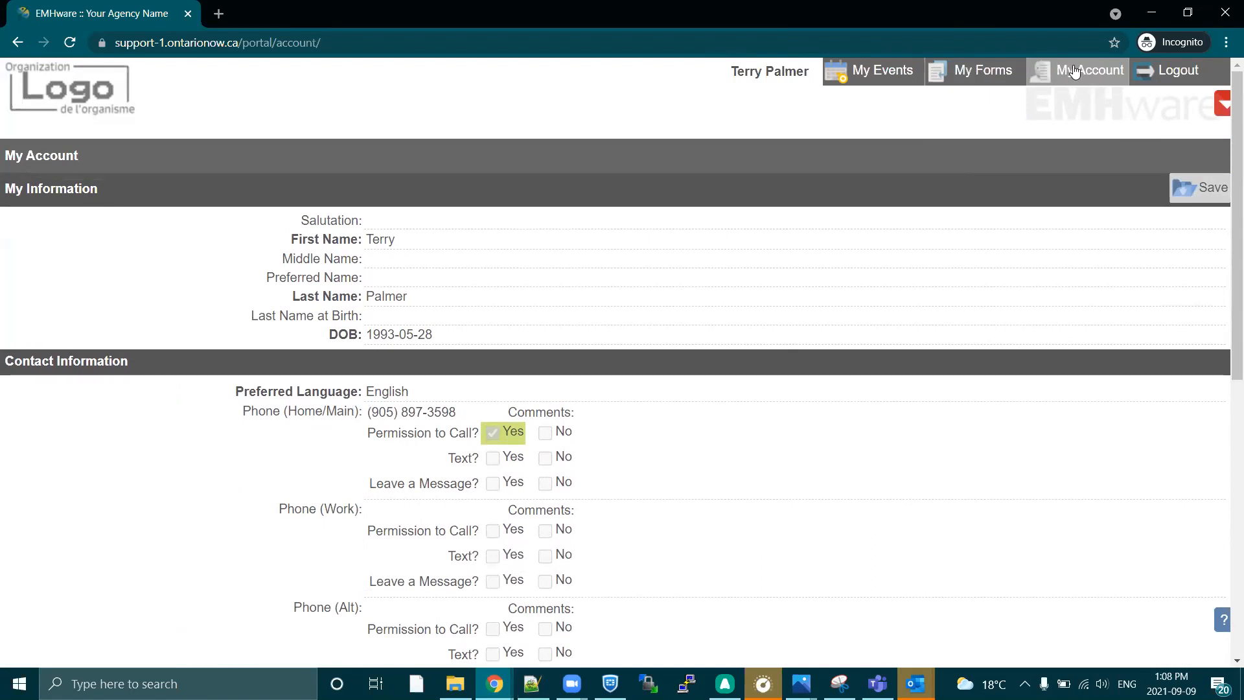
{"action": "left_click", "coordinate": [979, 75]}
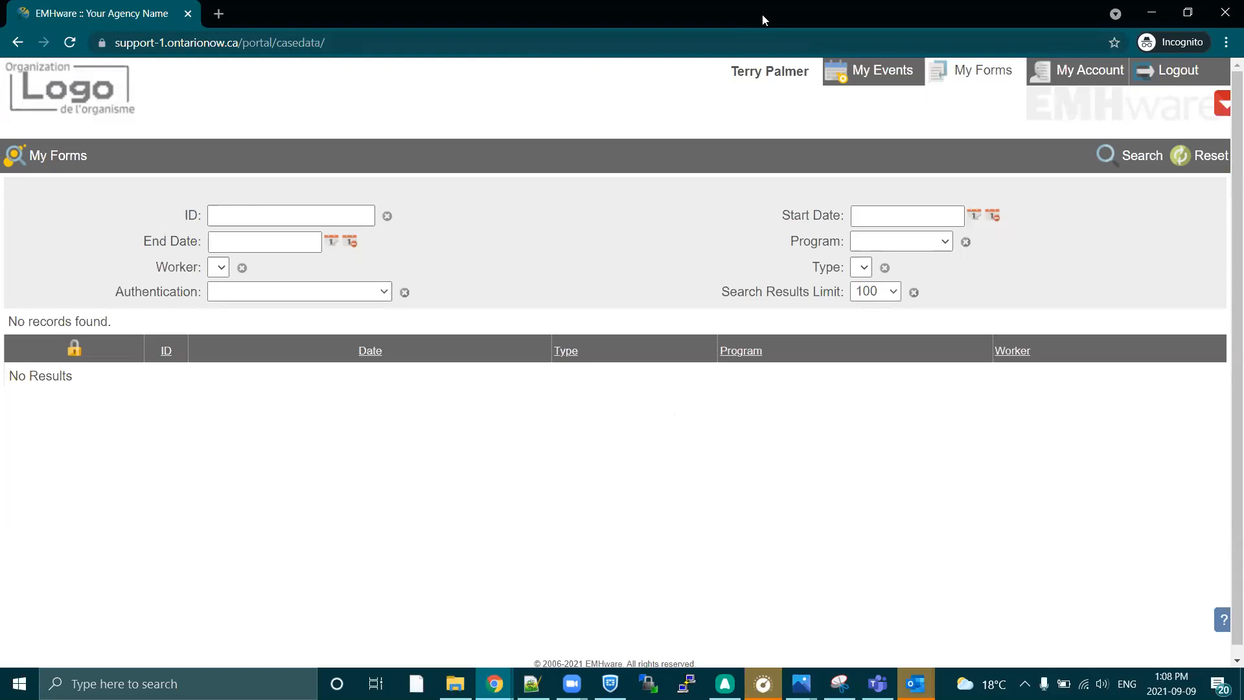
Return to the staff EMHware window and start a new case data record for the client with program Access Intake and type GAD-7.
{"action": "left_click_drag", "start_coordinate": [759, 23], "coordinate": [8, 99]}
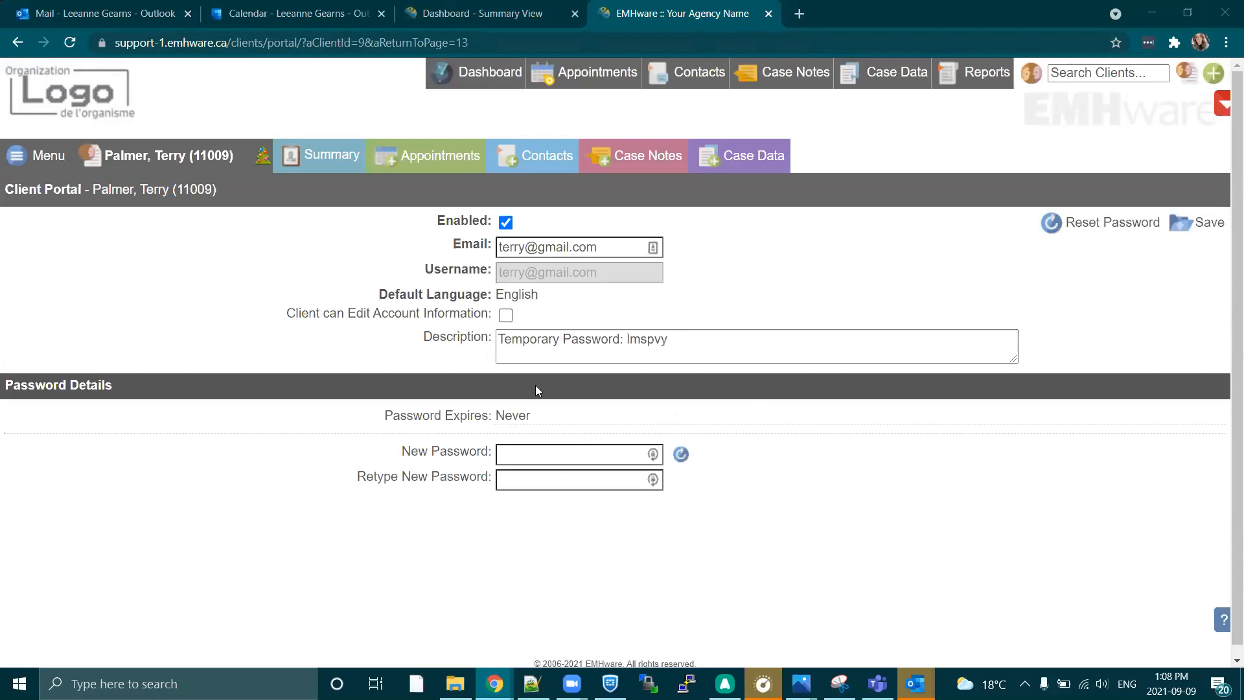
{"action": "left_click", "coordinate": [755, 158]}
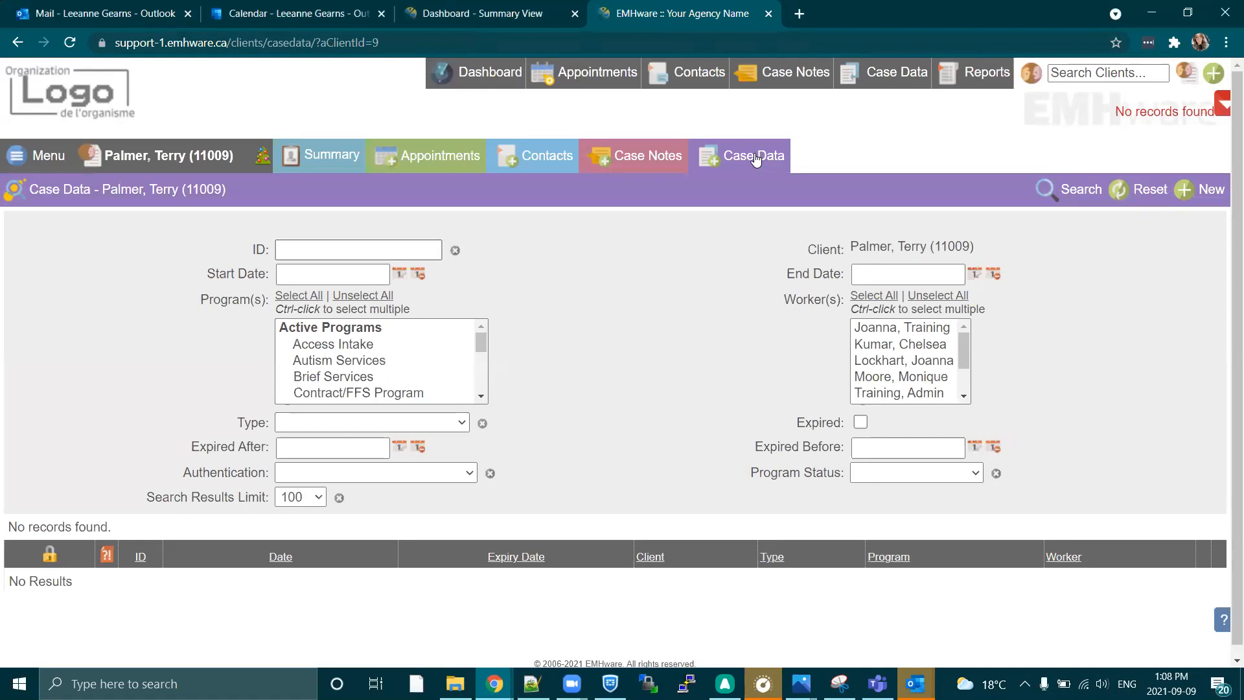
{"action": "left_click", "coordinate": [1196, 195]}
{"action": "left_click", "coordinate": [661, 334]}
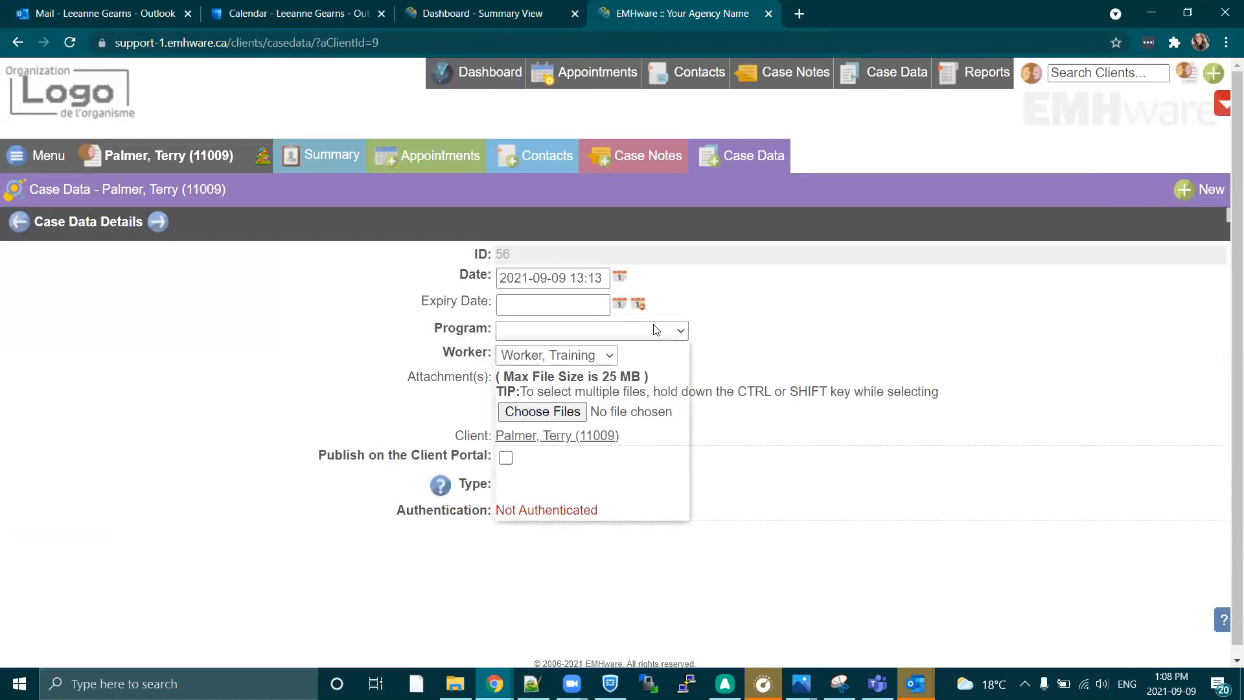
{"action": "left_click", "coordinate": [616, 362]}
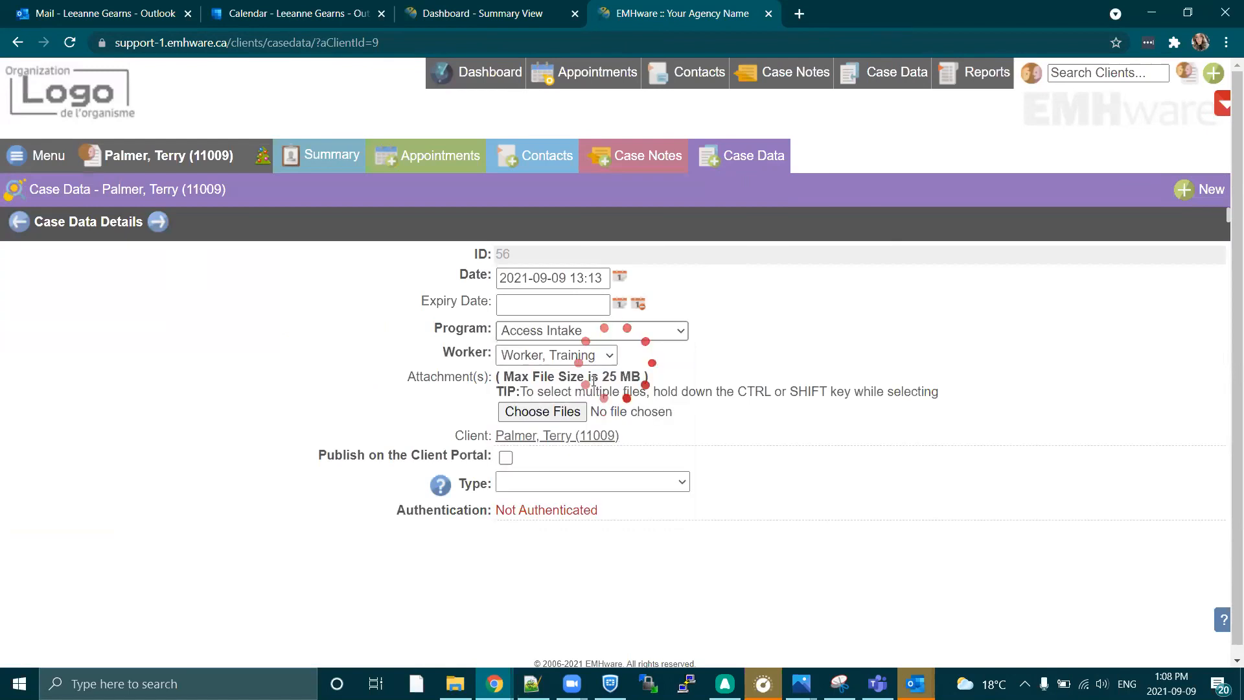
{"action": "left_click", "coordinate": [645, 483]}
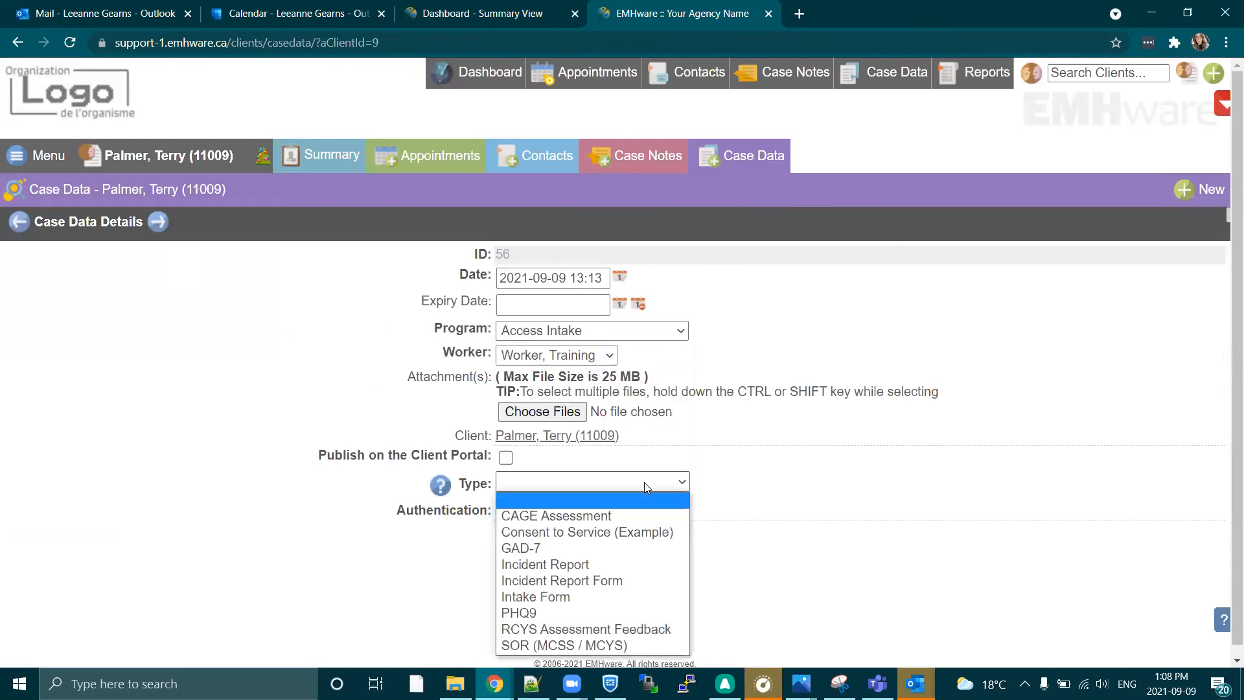
{"action": "left_click", "coordinate": [540, 549]}
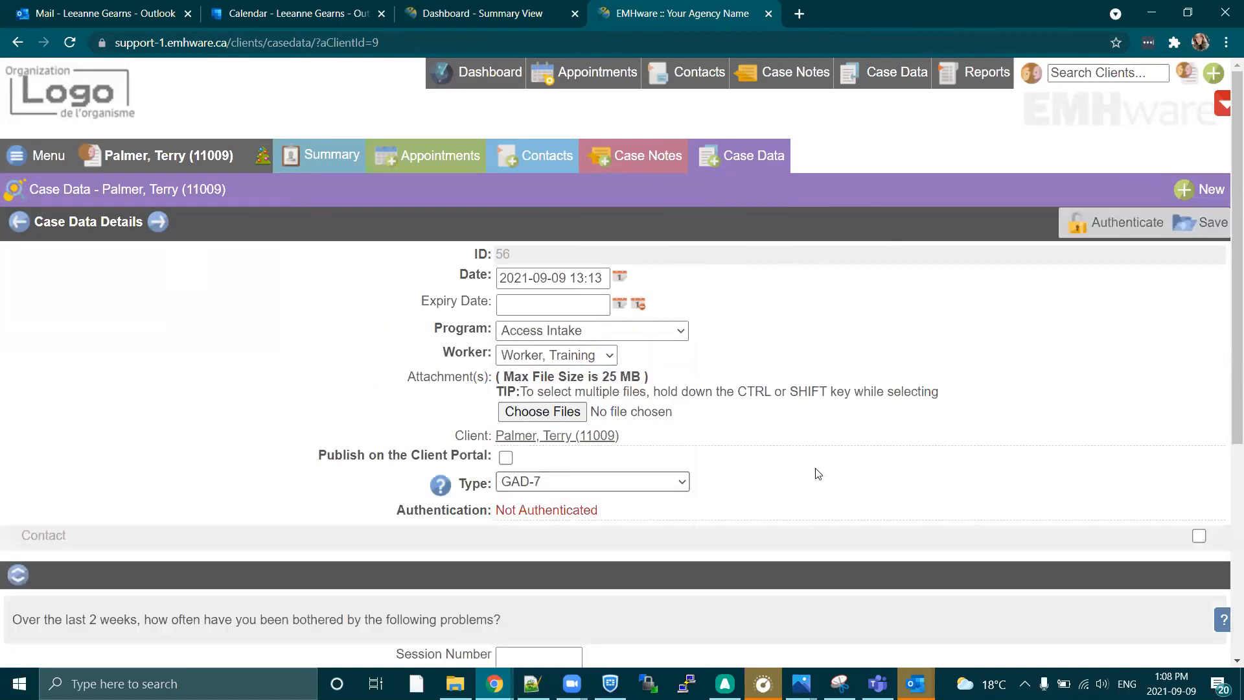
Enable publishing of the GAD-7 form on the Client Portal, save the record and look over its questions.
{"action": "scroll", "coordinate": [817, 468], "scroll_direction": "down", "scroll_amount": 1}
{"action": "left_click_drag", "start_coordinate": [318, 373], "coordinate": [490, 374]}
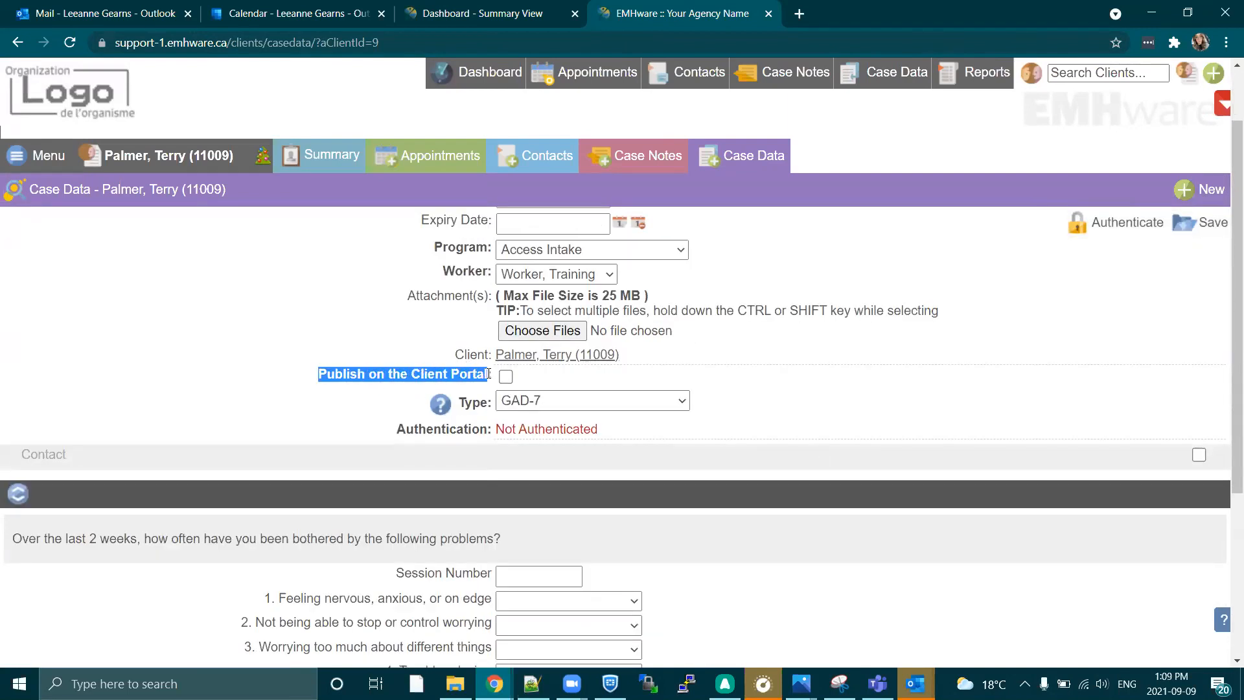
{"action": "left_click", "coordinate": [367, 408]}
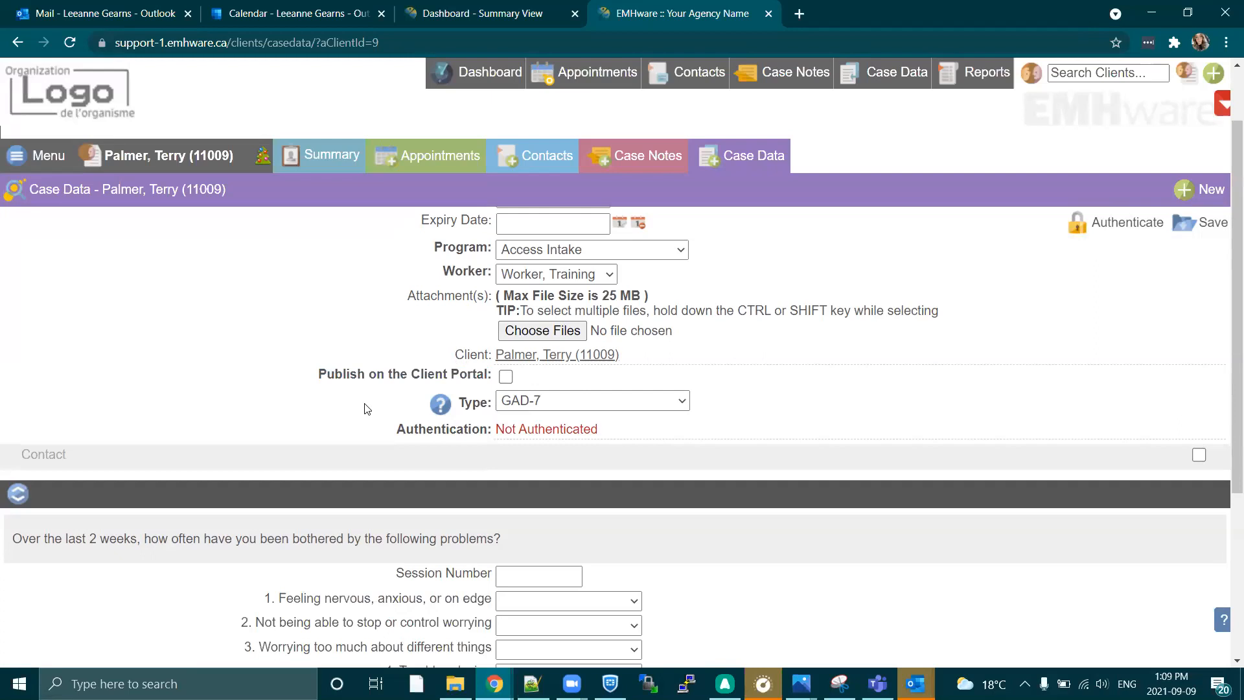
{"action": "left_click", "coordinate": [505, 377]}
{"action": "scroll", "coordinate": [777, 524], "scroll_direction": "down", "scroll_amount": 1}
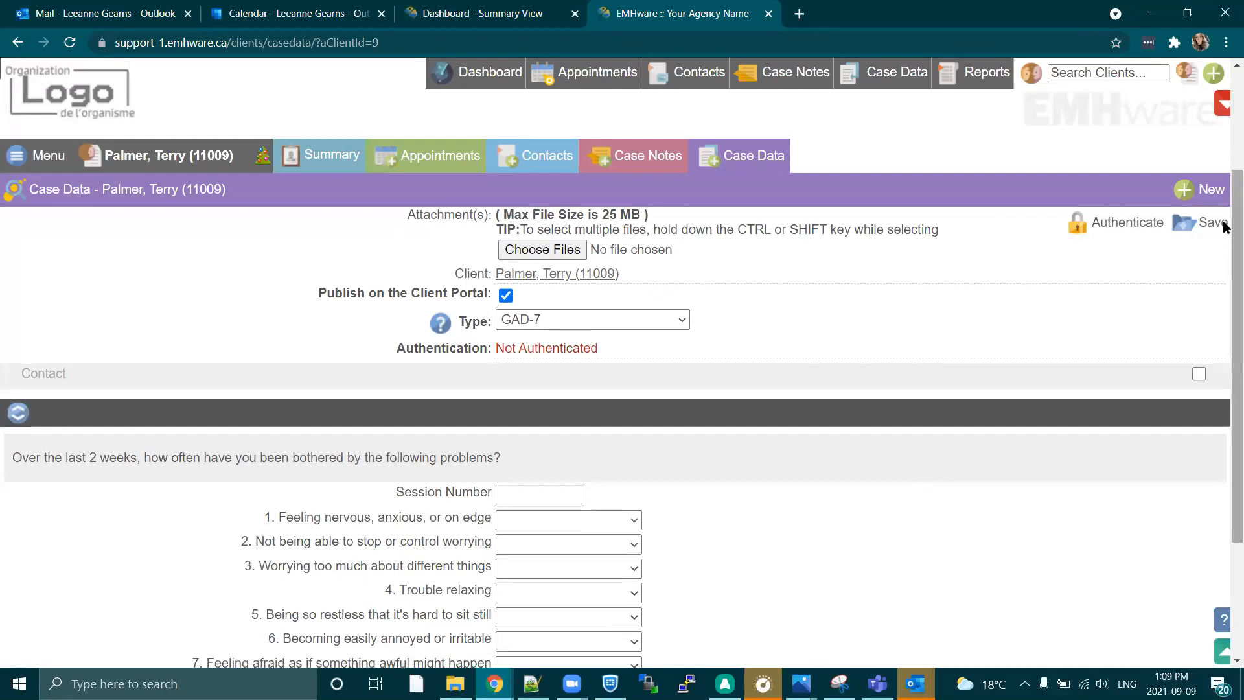
{"action": "left_click", "coordinate": [1184, 228]}
{"action": "scroll", "coordinate": [830, 452], "scroll_direction": "down", "scroll_amount": 1}
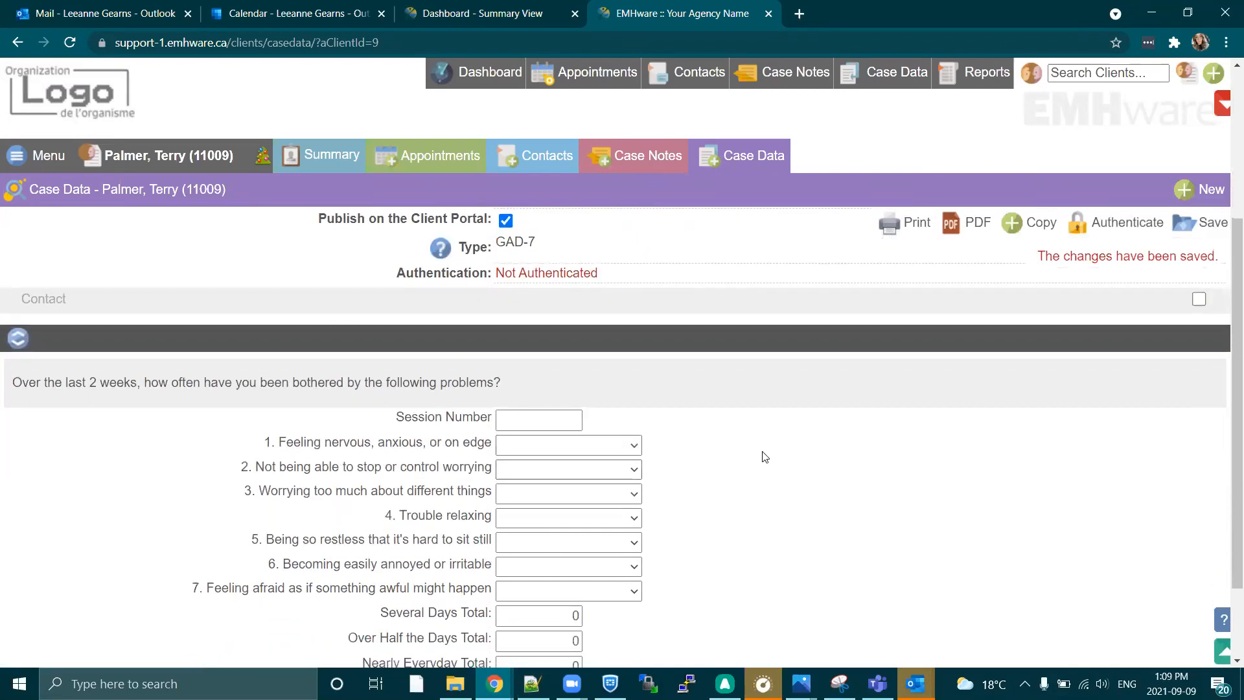
{"action": "scroll", "coordinate": [745, 447], "scroll_direction": "down", "scroll_amount": 1}
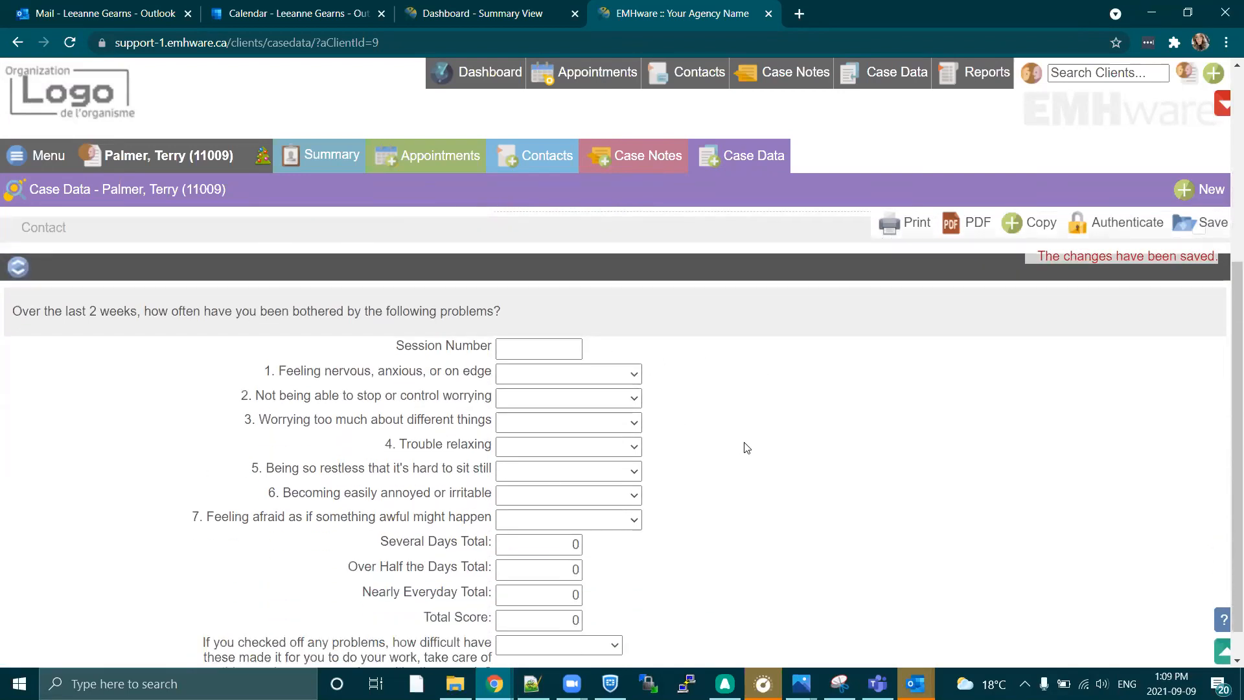
{"action": "scroll", "coordinate": [824, 425], "scroll_direction": "up", "scroll_amount": 4}
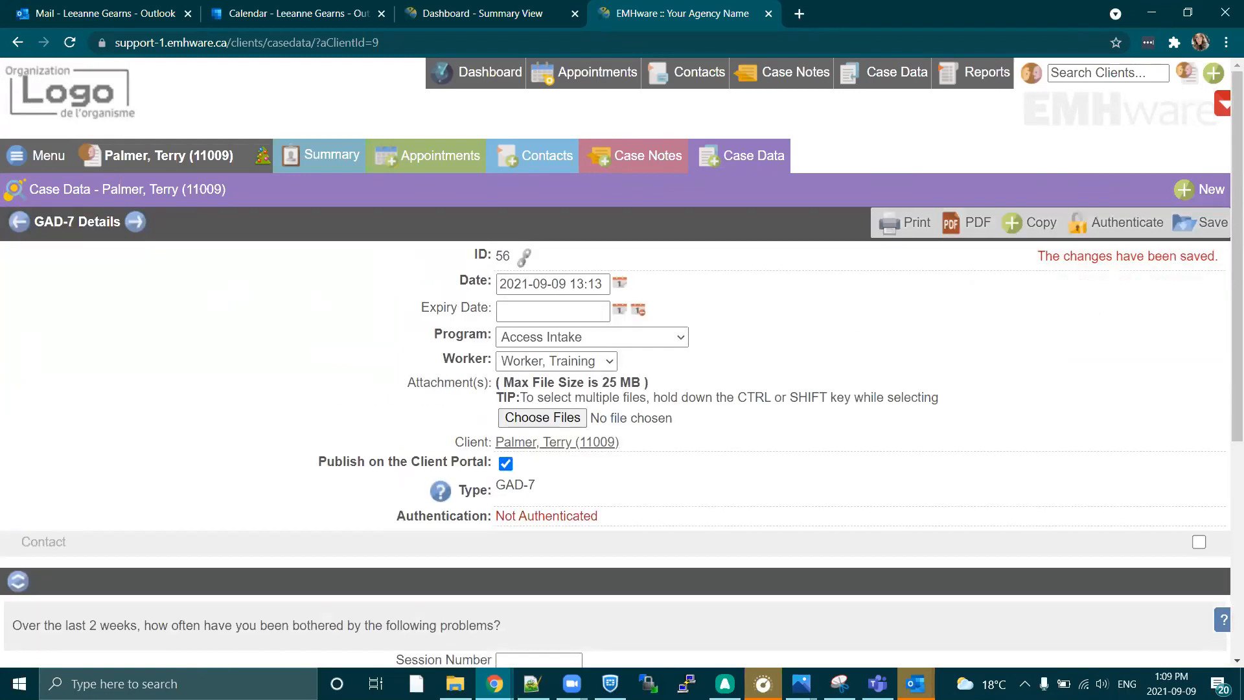
Switch to the incognito Client Portal window, reload the My Forms list and open the GAD-7 form down to its questions.
{"action": "left_click_drag", "start_coordinate": [0, 124], "coordinate": [678, 125]}
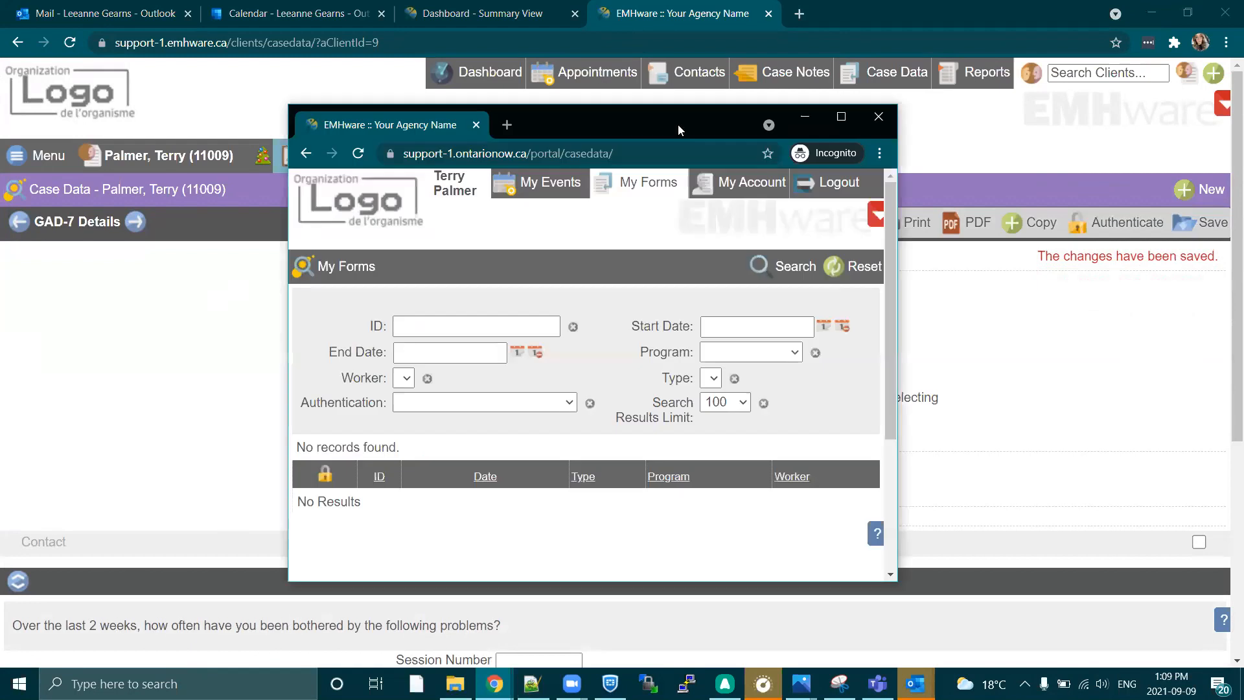
{"action": "left_click", "coordinate": [842, 121]}
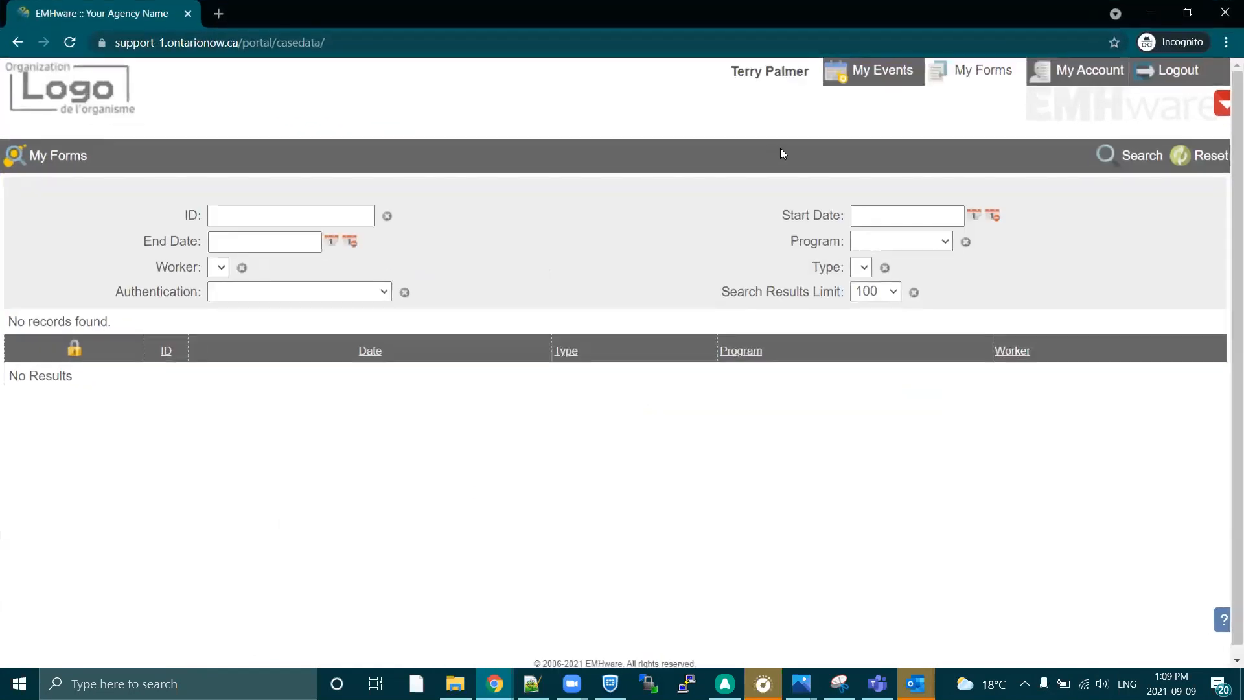
{"action": "left_click", "coordinate": [936, 77]}
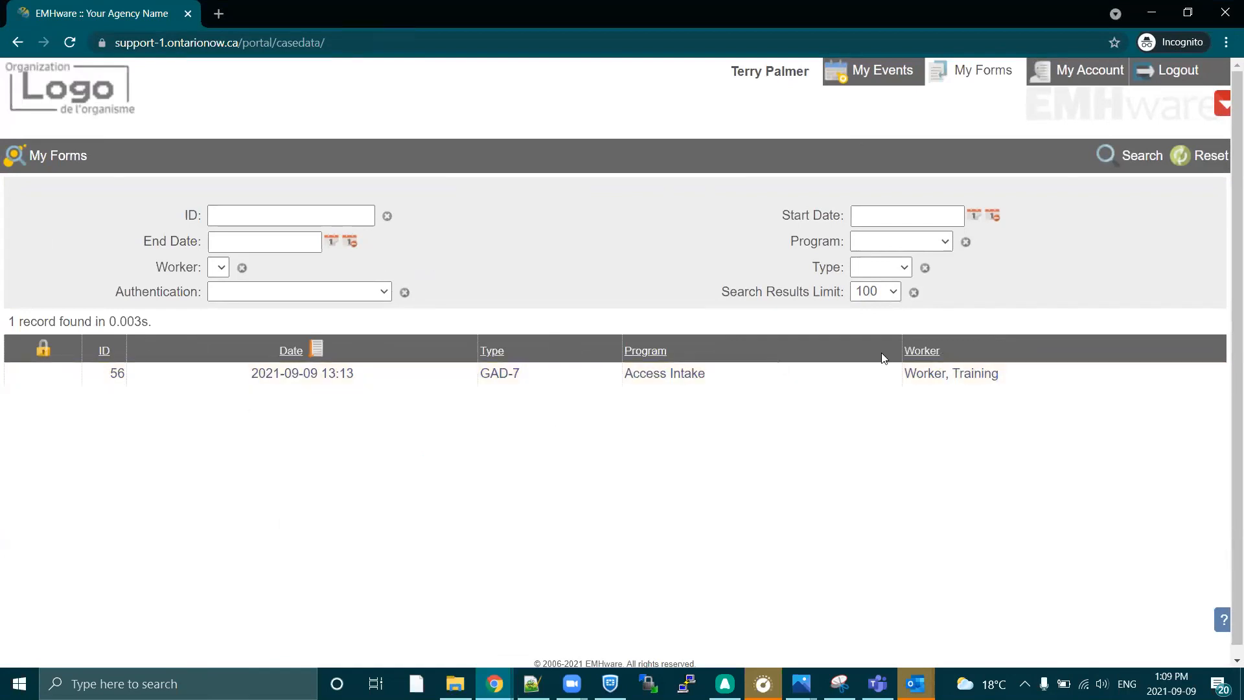
{"action": "left_click", "coordinate": [680, 381]}
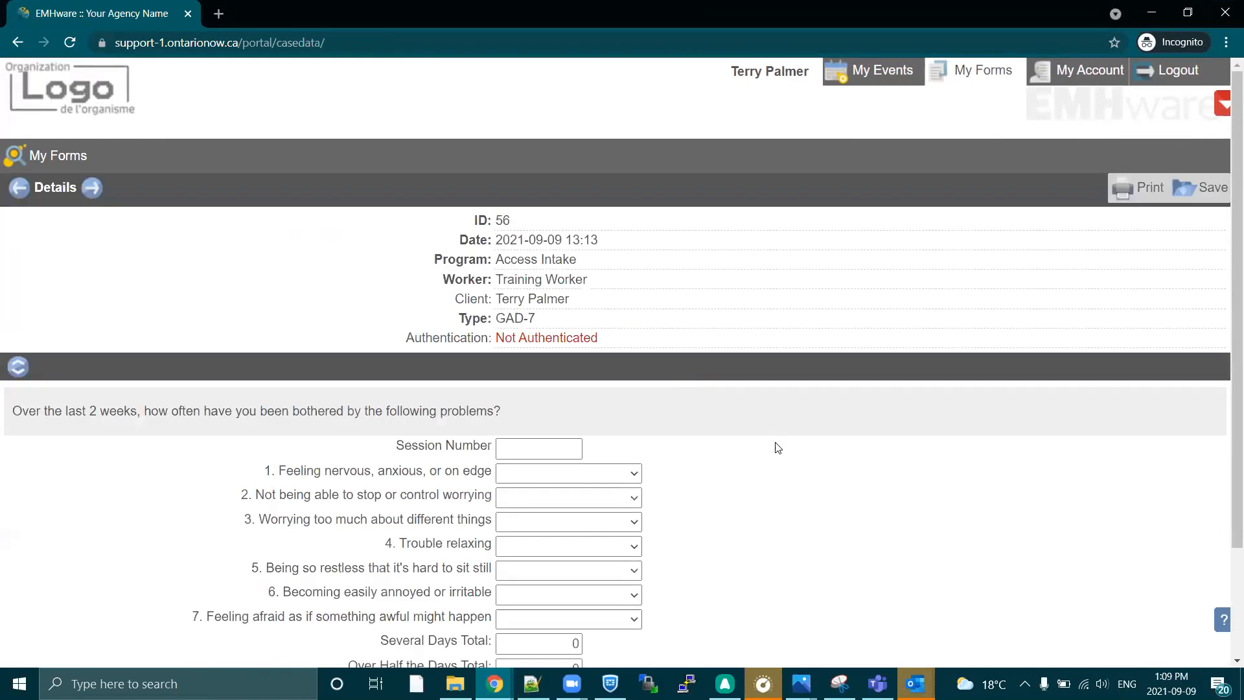
{"action": "scroll", "coordinate": [814, 498], "scroll_direction": "down", "scroll_amount": 2}
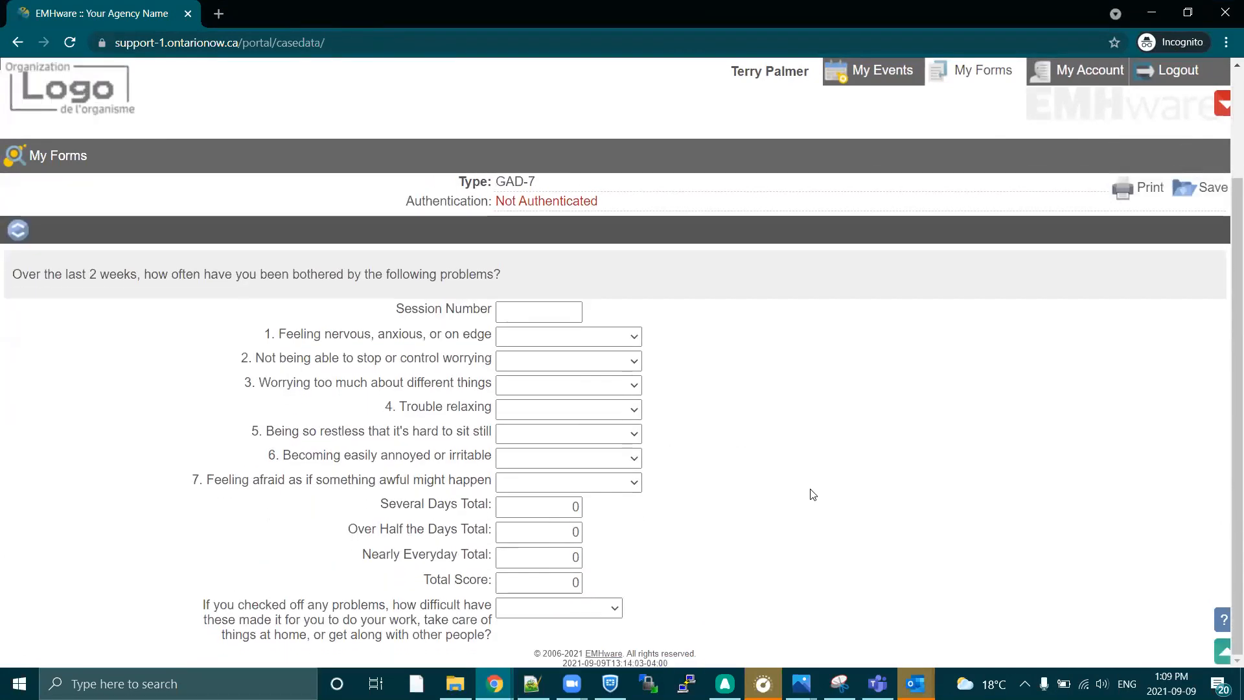
Fill in the GAD-7 with session number 2, question 1 as Several days and questions 2, 3 and 7 as Not at all sure, and save it.
{"action": "left_click", "coordinate": [564, 310]}
{"action": "type", "text": "2"}
{"action": "left_click", "coordinate": [564, 337]}
{"action": "left_click", "coordinate": [571, 387]}
{"action": "left_click", "coordinate": [572, 360]}
{"action": "left_click", "coordinate": [580, 391]}
{"action": "left_click", "coordinate": [563, 383]}
{"action": "left_click", "coordinate": [562, 421]}
{"action": "left_click", "coordinate": [570, 482]}
{"action": "left_click", "coordinate": [570, 514]}
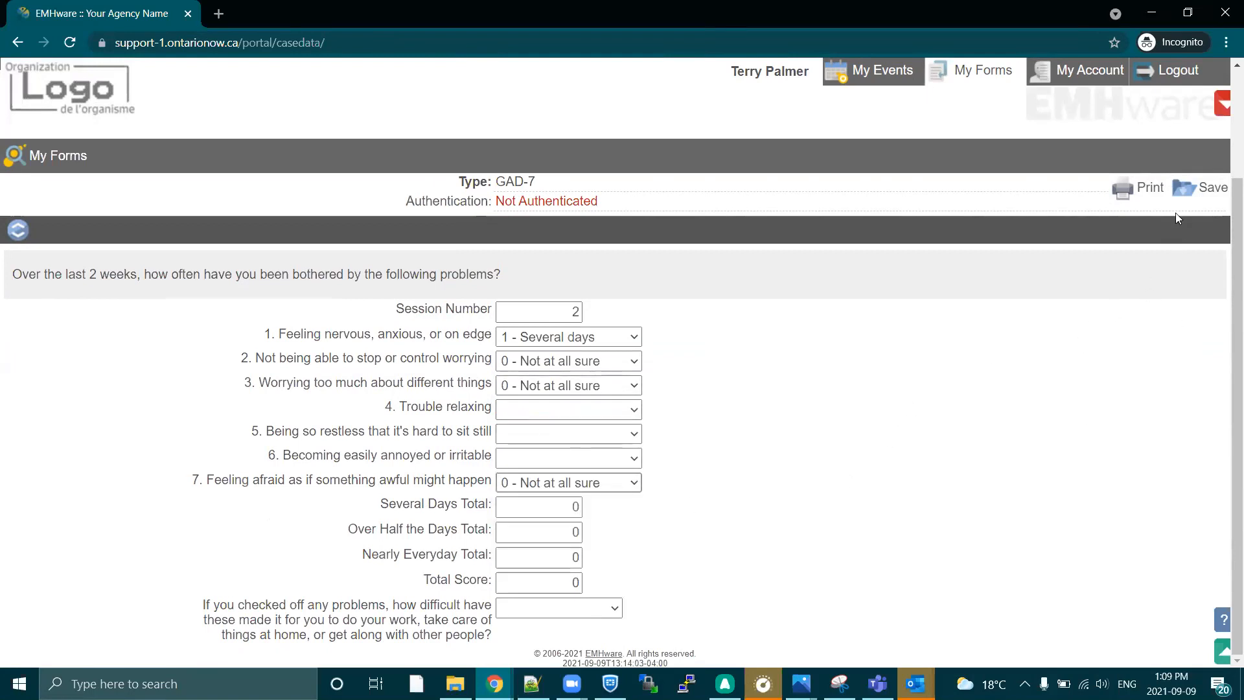
{"action": "left_click", "coordinate": [1197, 196]}
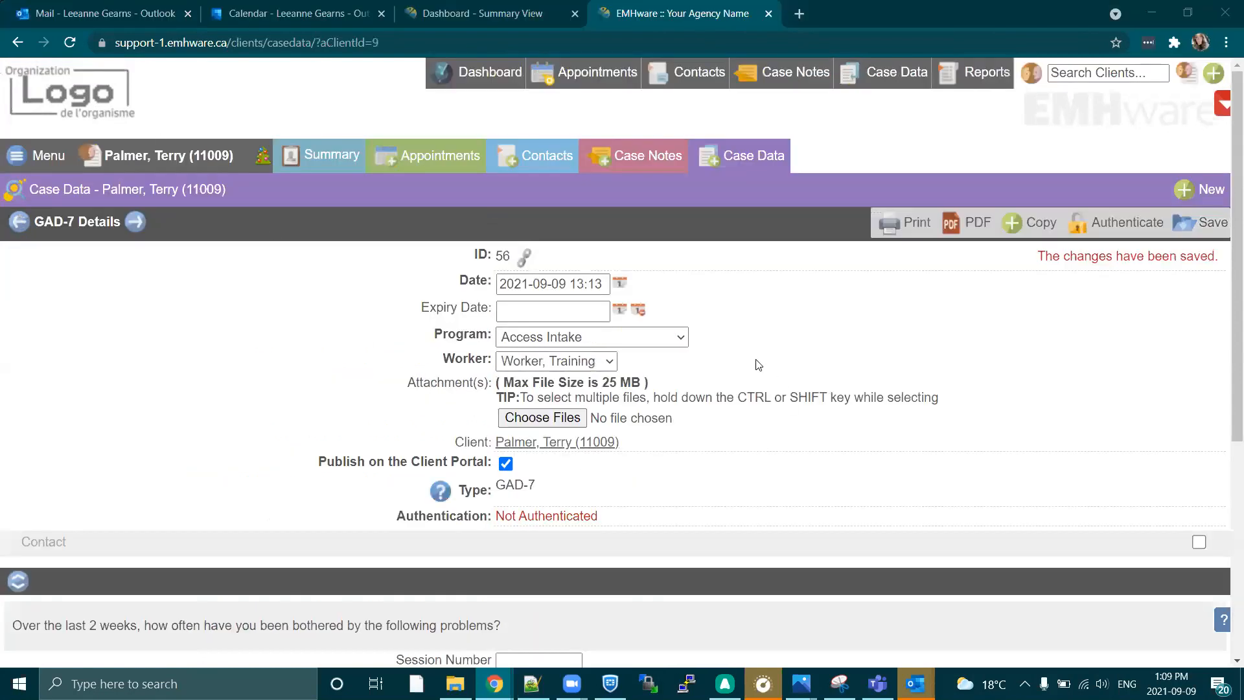
In the staff EMHware window, reload the client's case data list, open the GAD-7 record and review the submitted answers.
{"action": "left_click", "coordinate": [752, 158]}
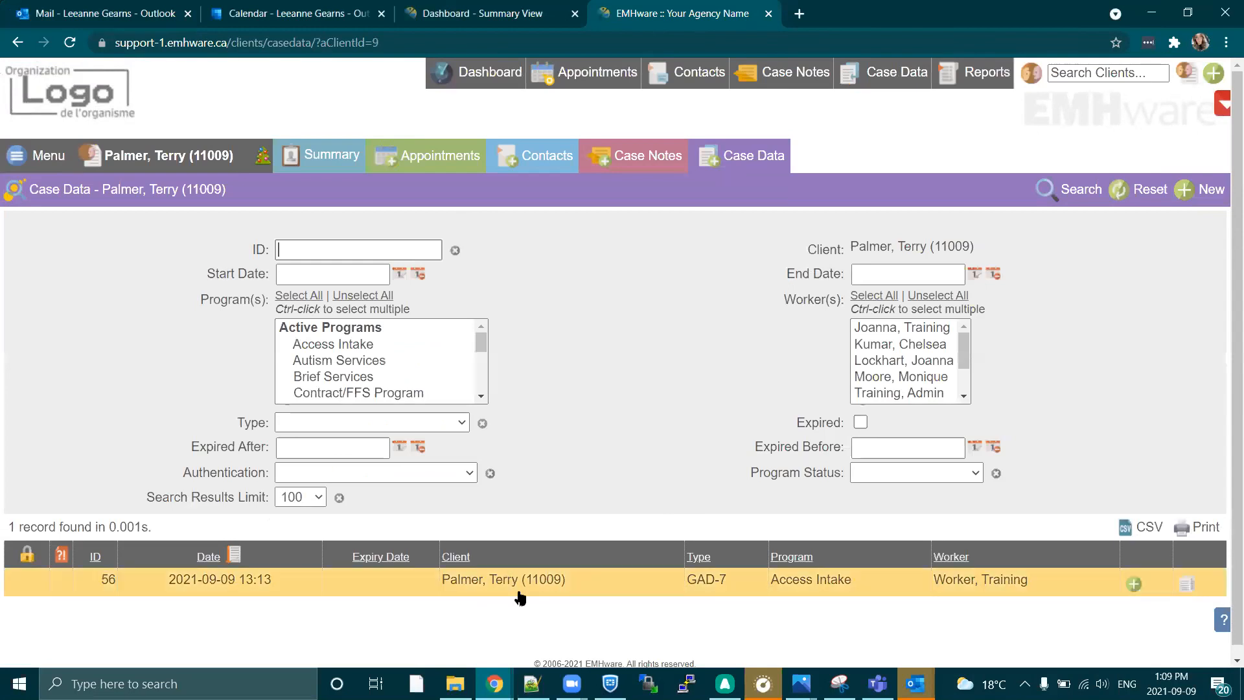
{"action": "left_click", "coordinate": [721, 591]}
{"action": "scroll", "coordinate": [794, 475], "scroll_direction": "down", "scroll_amount": 4}
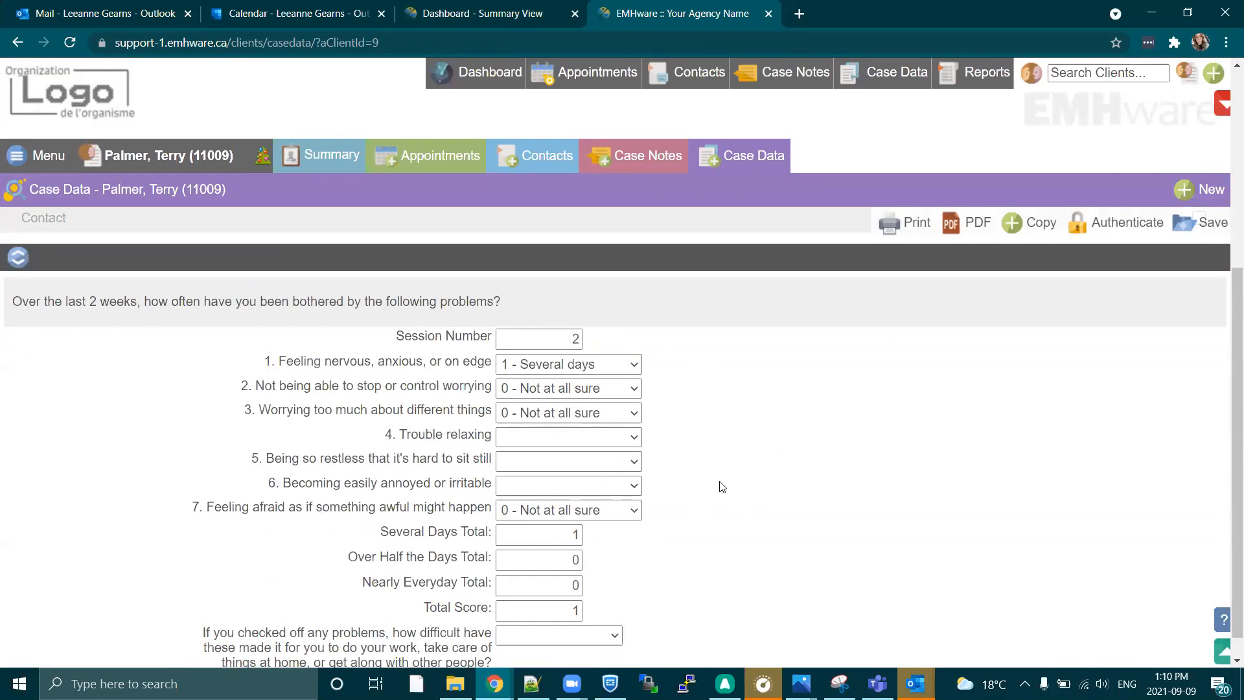
{"action": "scroll", "coordinate": [745, 422], "scroll_direction": "down", "scroll_amount": 1}
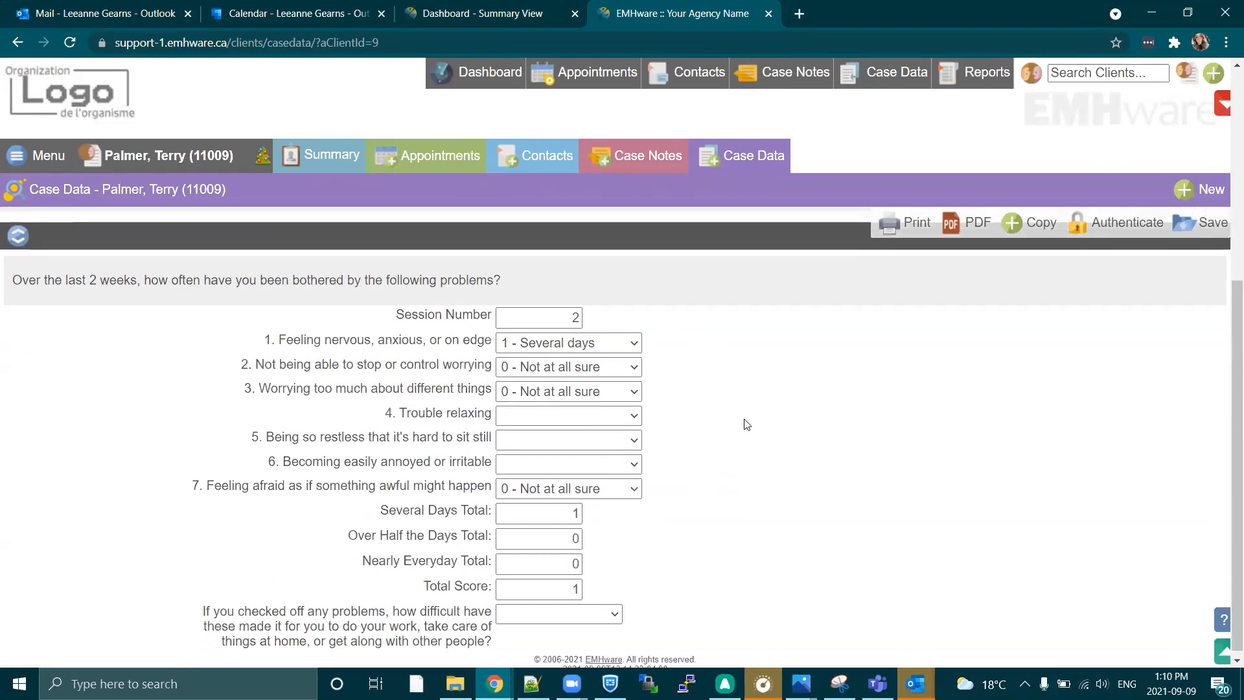
{"action": "scroll", "coordinate": [749, 426], "scroll_direction": "up", "scroll_amount": 2}
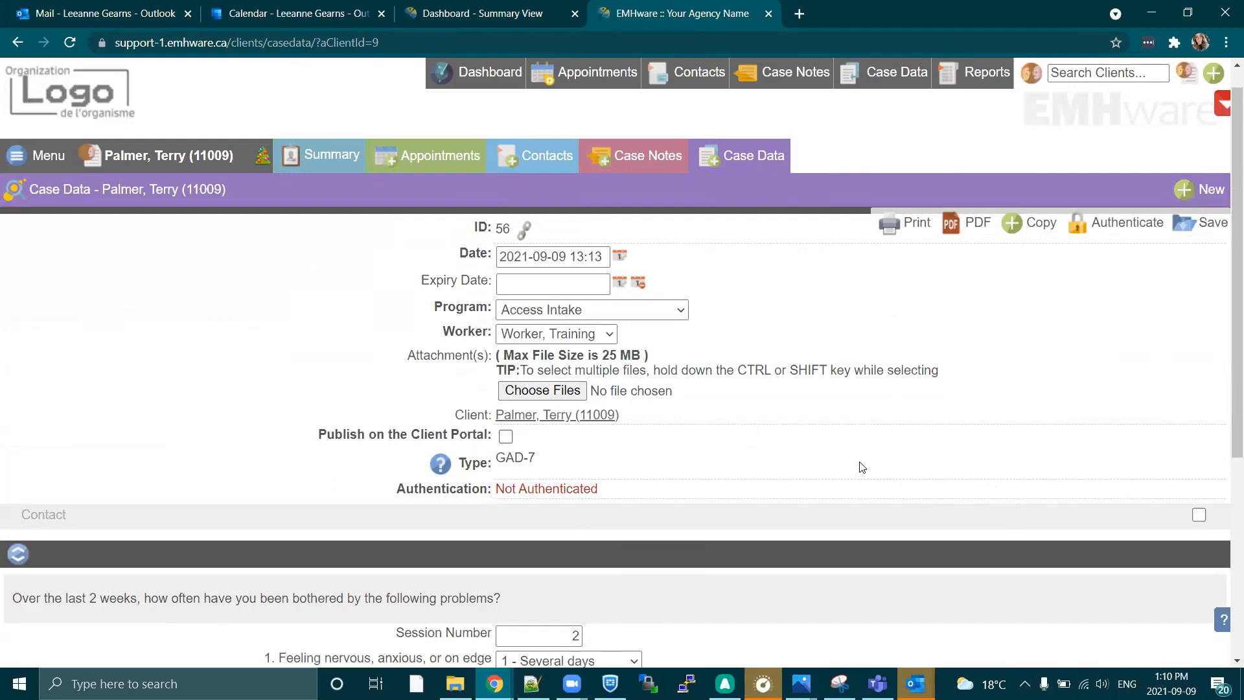
Enable publishing of the completed GAD-7 on the Client Portal, then authenticate and save the record with the worker's password.
{"action": "left_click", "coordinate": [506, 436]}
{"action": "left_click", "coordinate": [1134, 231]}
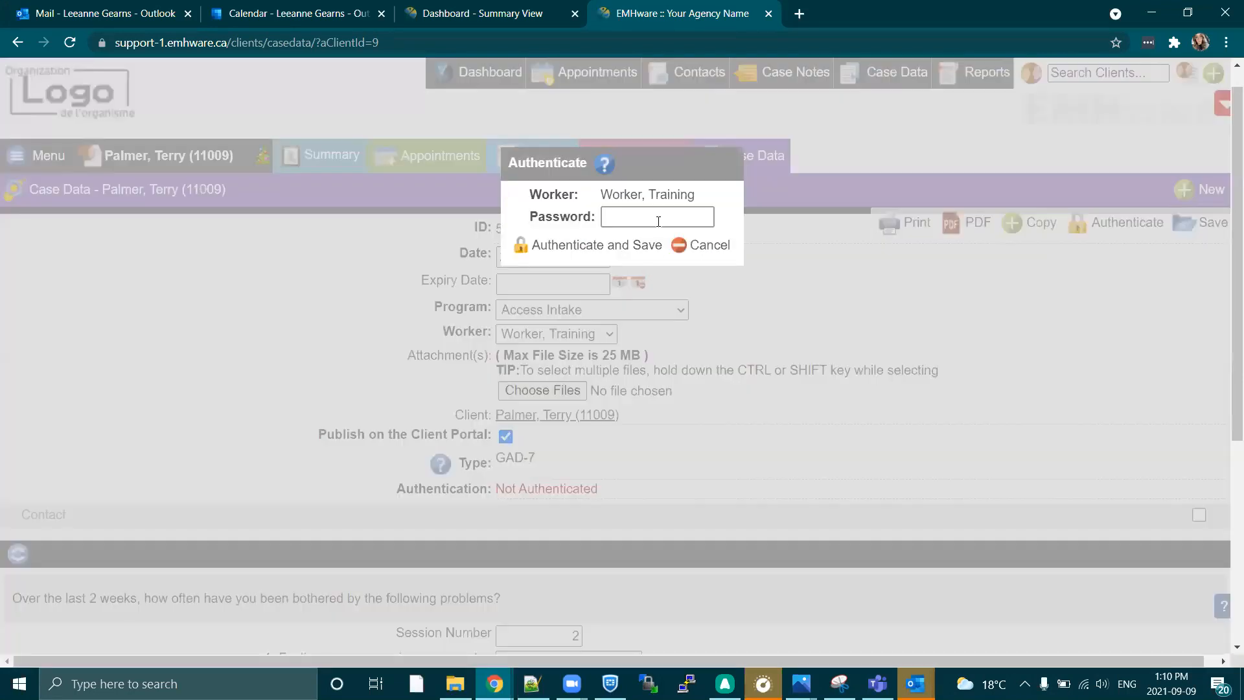
{"action": "type", "text": "•••••••••"}
{"action": "left_click", "coordinate": [597, 250]}
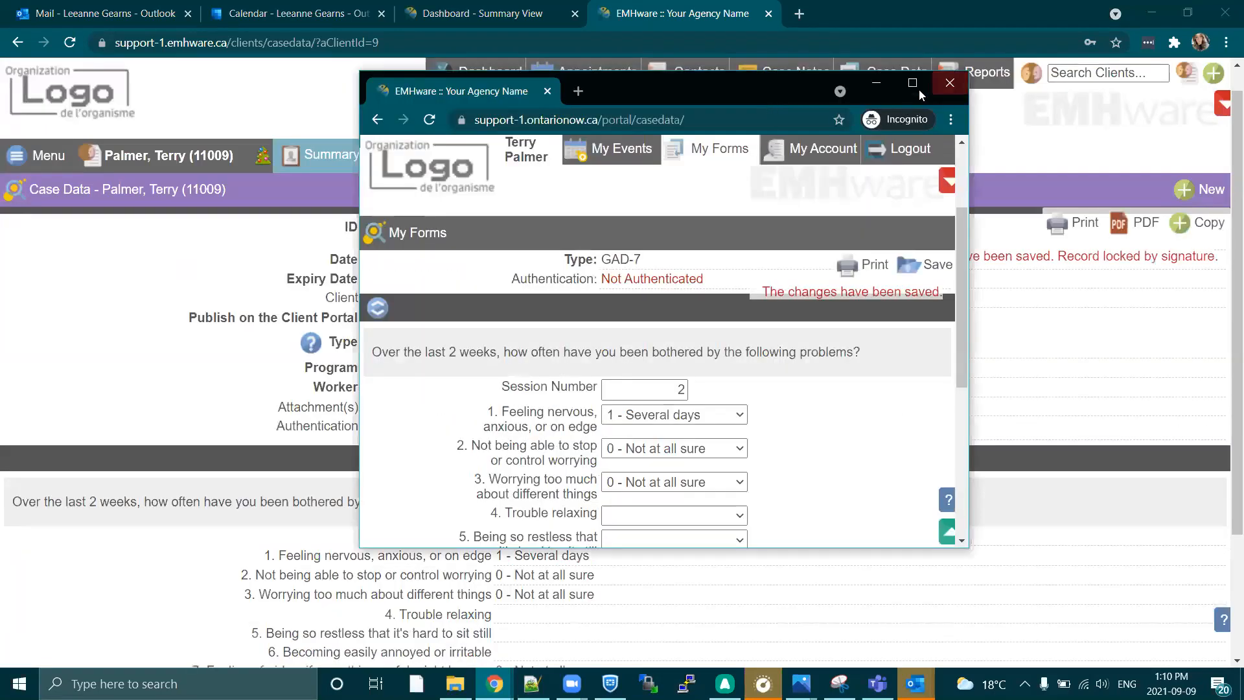
In the Client Portal window, reload My Forms, leaving the open form page, and reopen the GAD-7 to examine its authentication and answers.
{"action": "left_click", "coordinate": [917, 84]}
{"action": "left_click", "coordinate": [954, 73]}
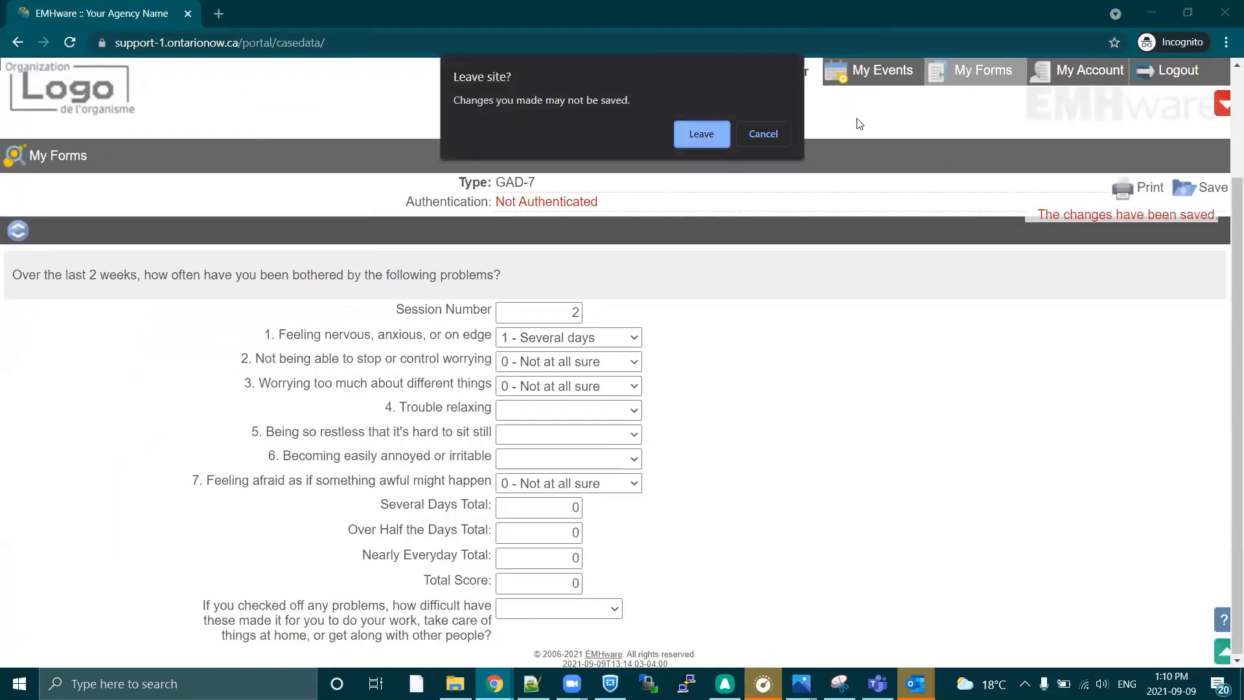
{"action": "left_click", "coordinate": [705, 133]}
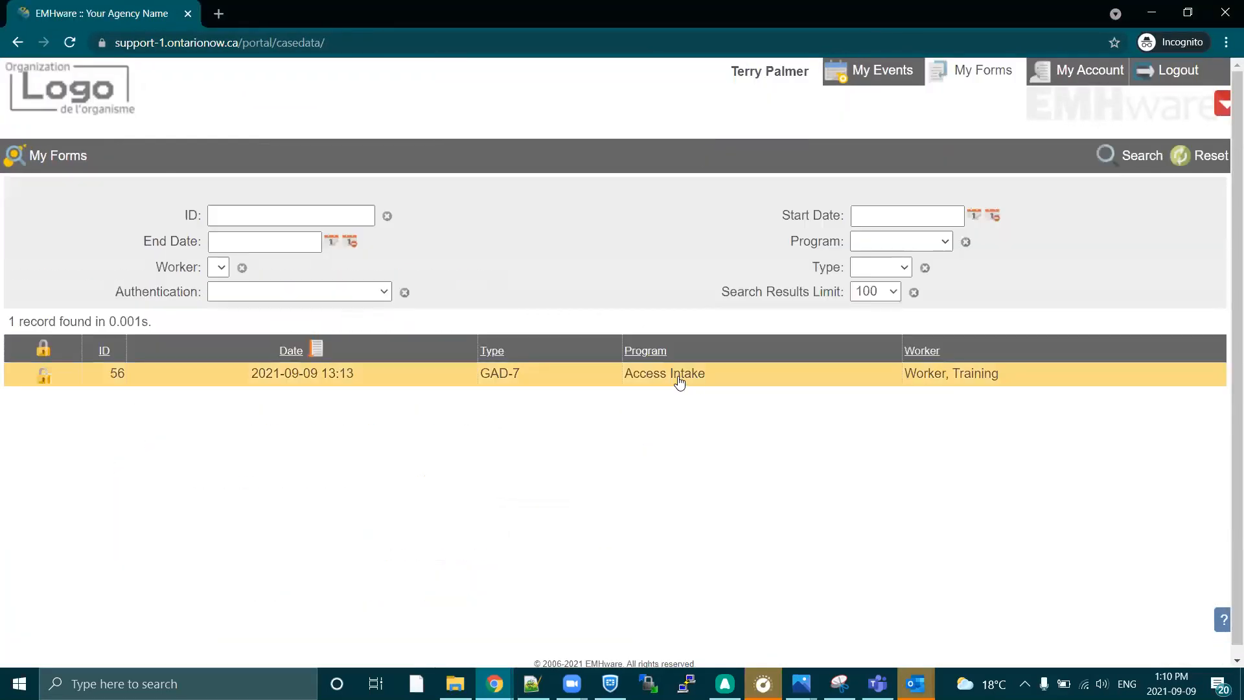
{"action": "left_click", "coordinate": [299, 378]}
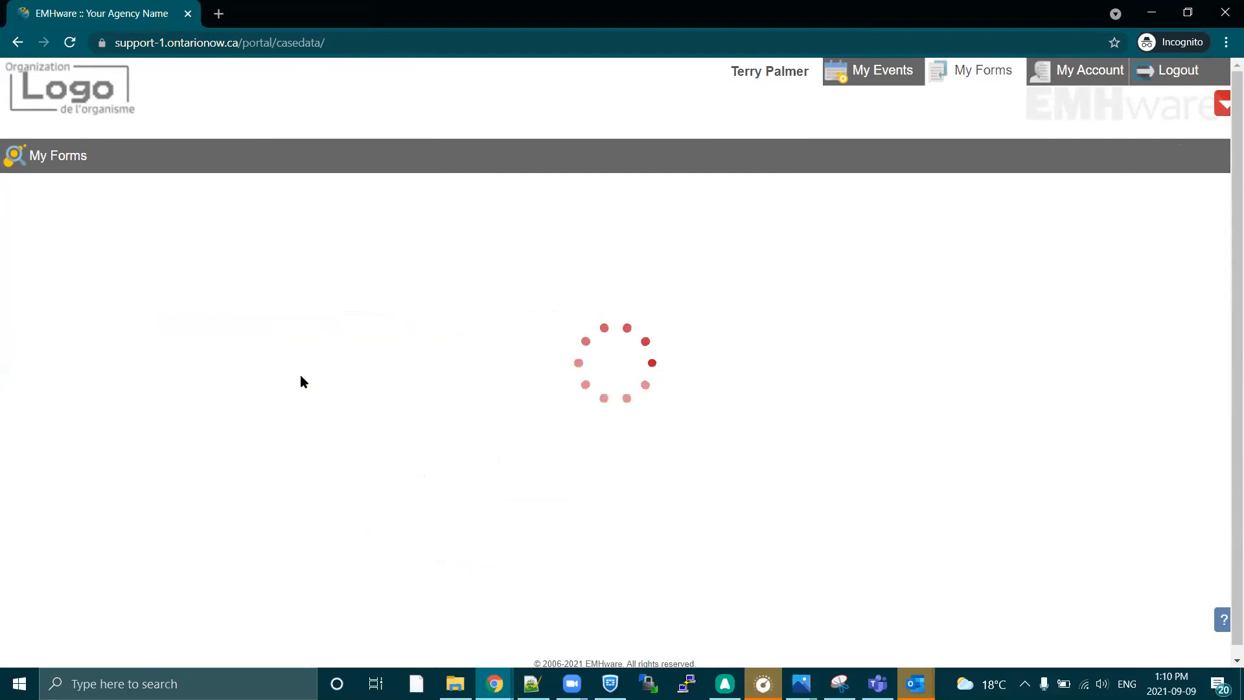
{"action": "scroll", "coordinate": [643, 479], "scroll_direction": "down", "scroll_amount": 2}
{"action": "double_click", "coordinate": [568, 431]}
{"action": "left_click", "coordinate": [462, 406]}
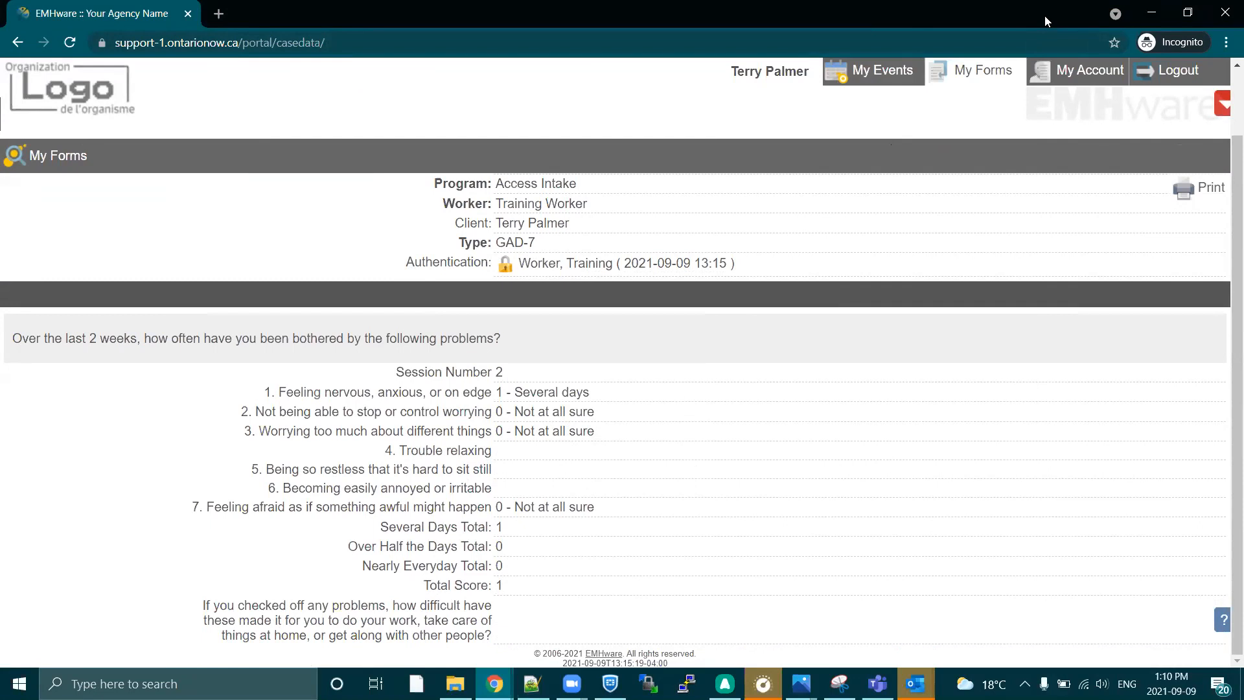
Return to the staff EMHware window and start a new appointment for the client with program Access Intake.
{"action": "left_click", "coordinate": [1151, 13]}
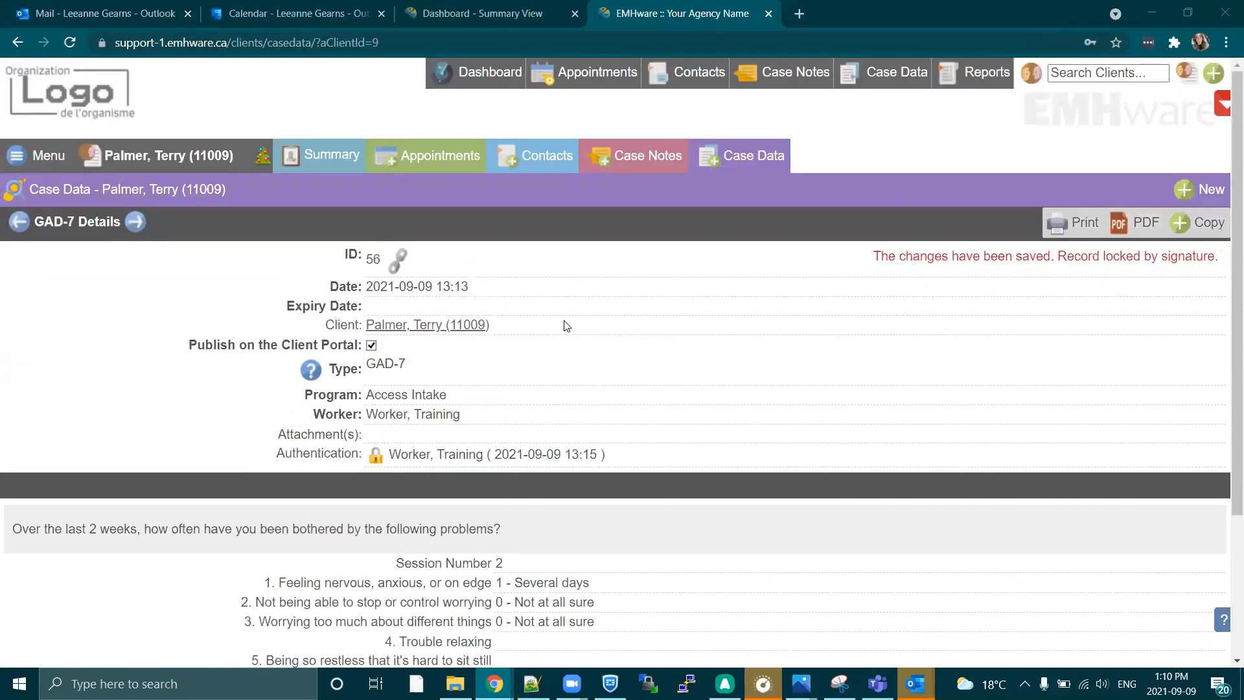
{"action": "left_click", "coordinate": [425, 162]}
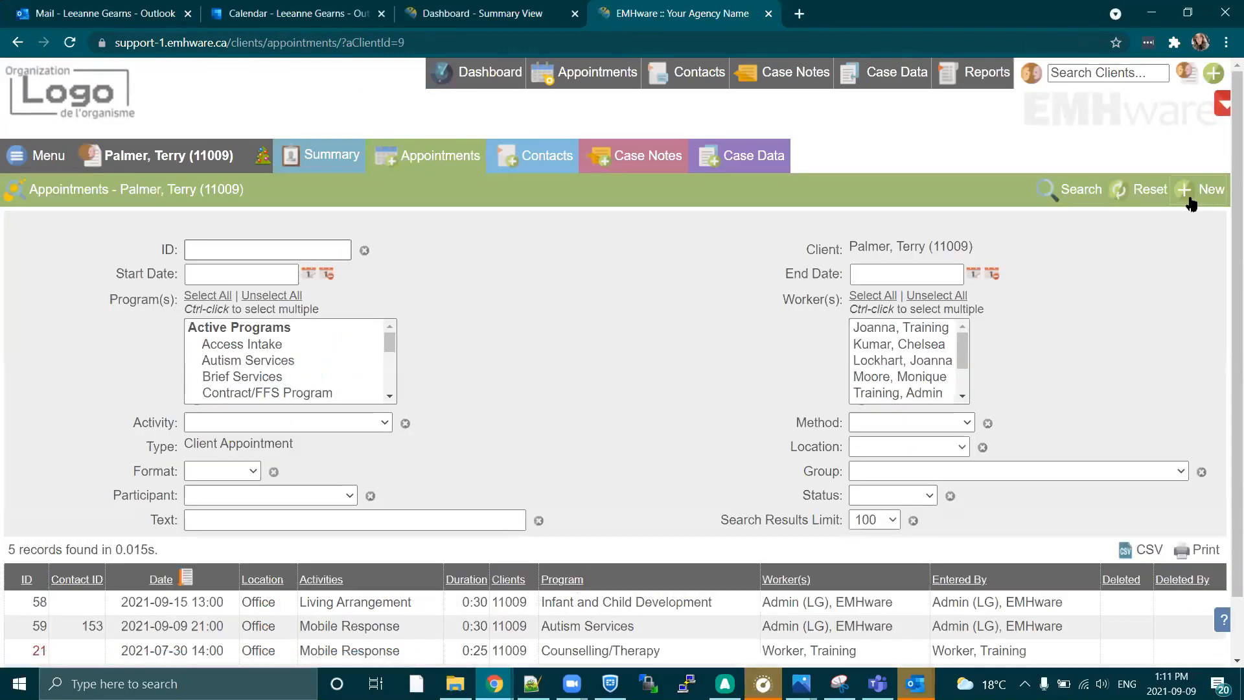
{"action": "left_click", "coordinate": [1187, 198]}
{"action": "left_click", "coordinate": [558, 303]}
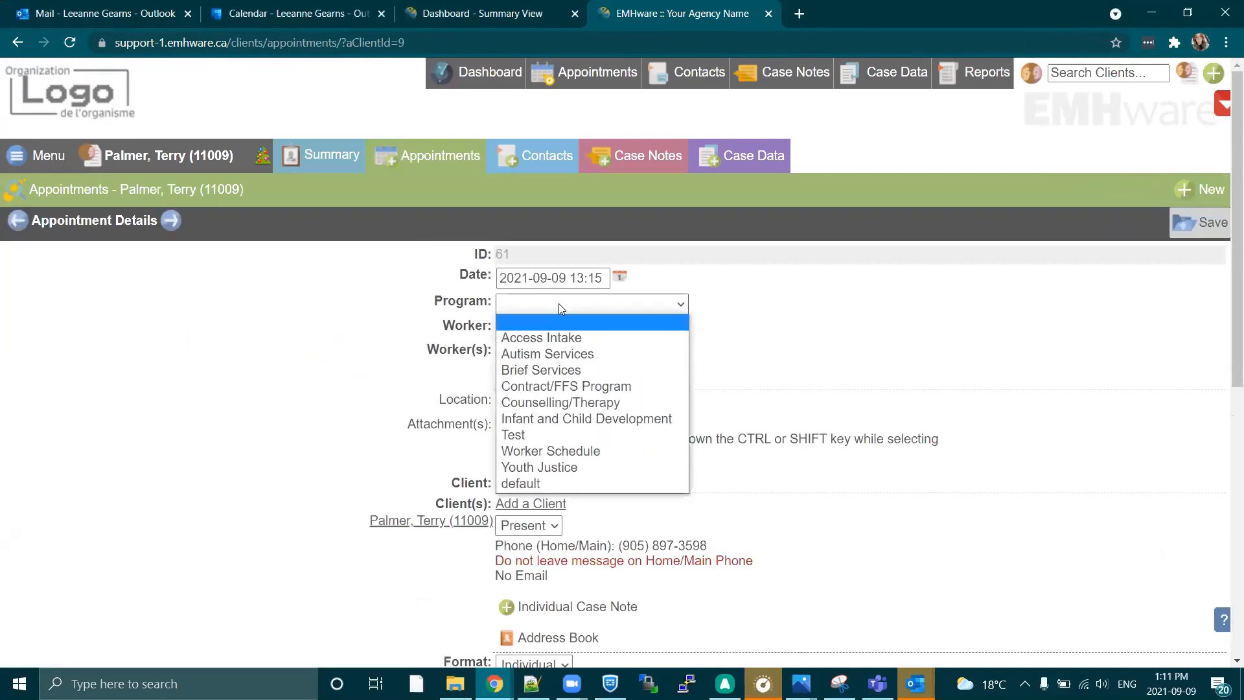
{"action": "left_click", "coordinate": [555, 337]}
Set the appointment's date to 2021-09-10.
{"action": "left_click", "coordinate": [619, 277]}
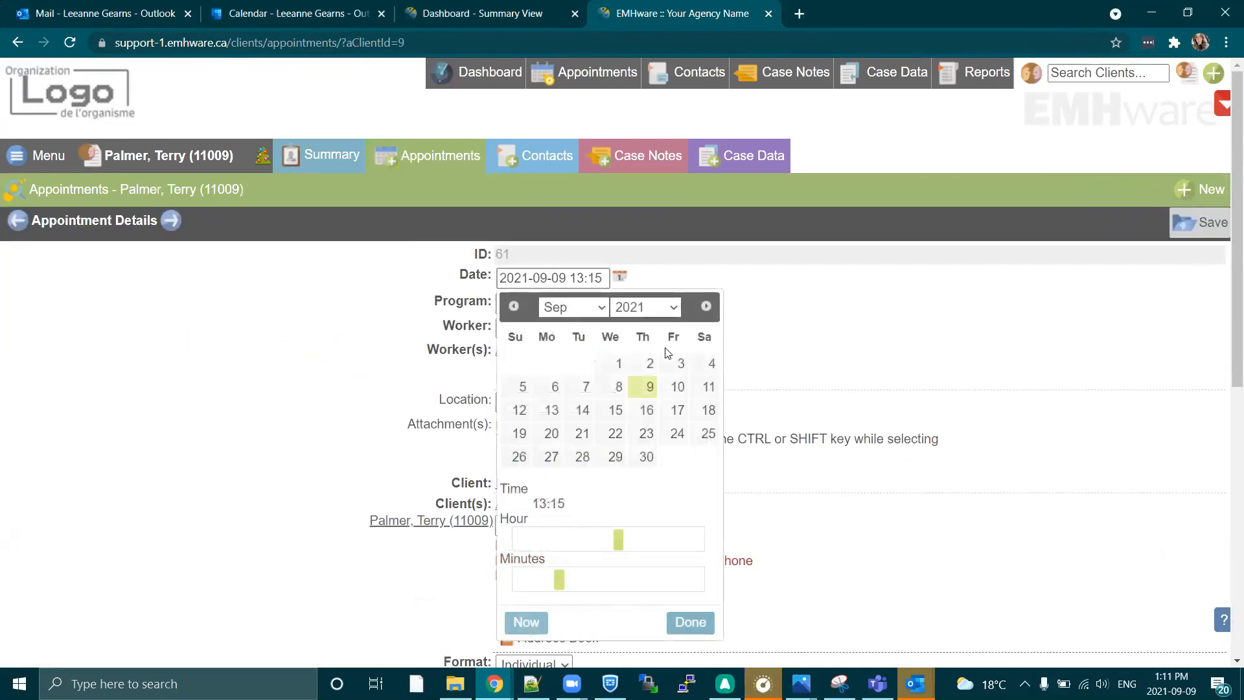
{"action": "left_click", "coordinate": [677, 388]}
{"action": "left_click", "coordinate": [690, 622]}
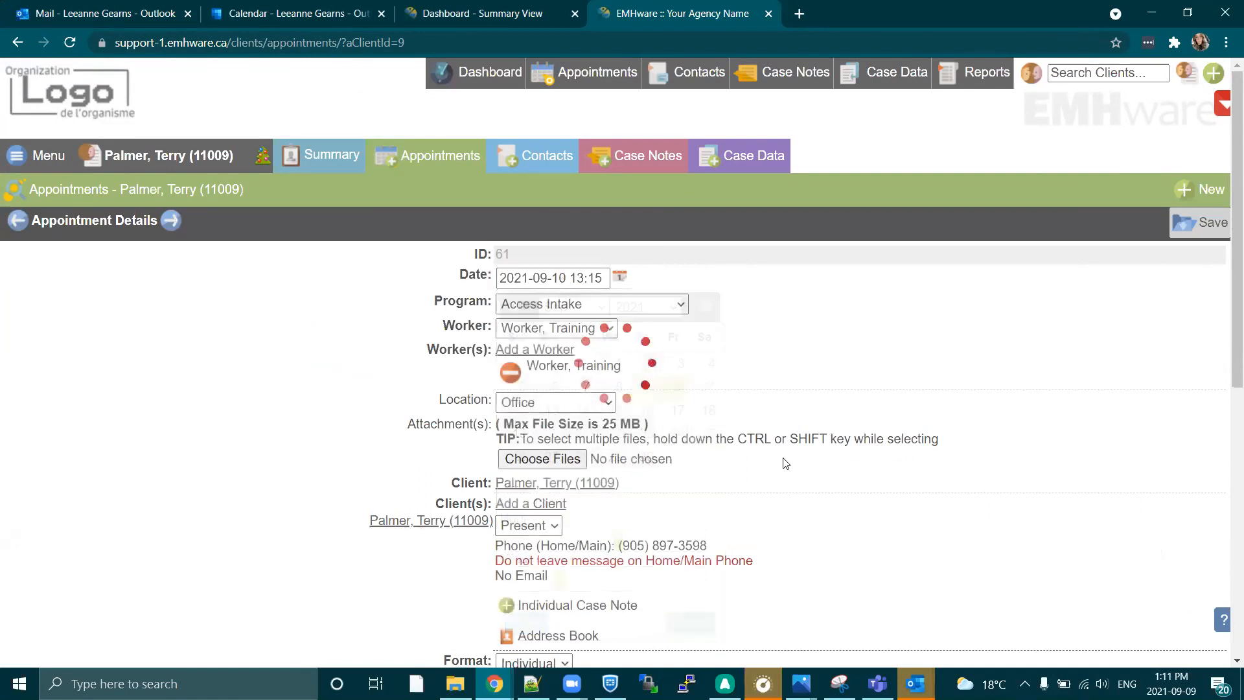
Enable publishing of the appointment on the Client Portal and set its activity to Medication with a duration of 20 minutes.
{"action": "scroll", "coordinate": [787, 460], "scroll_direction": "down", "scroll_amount": 4}
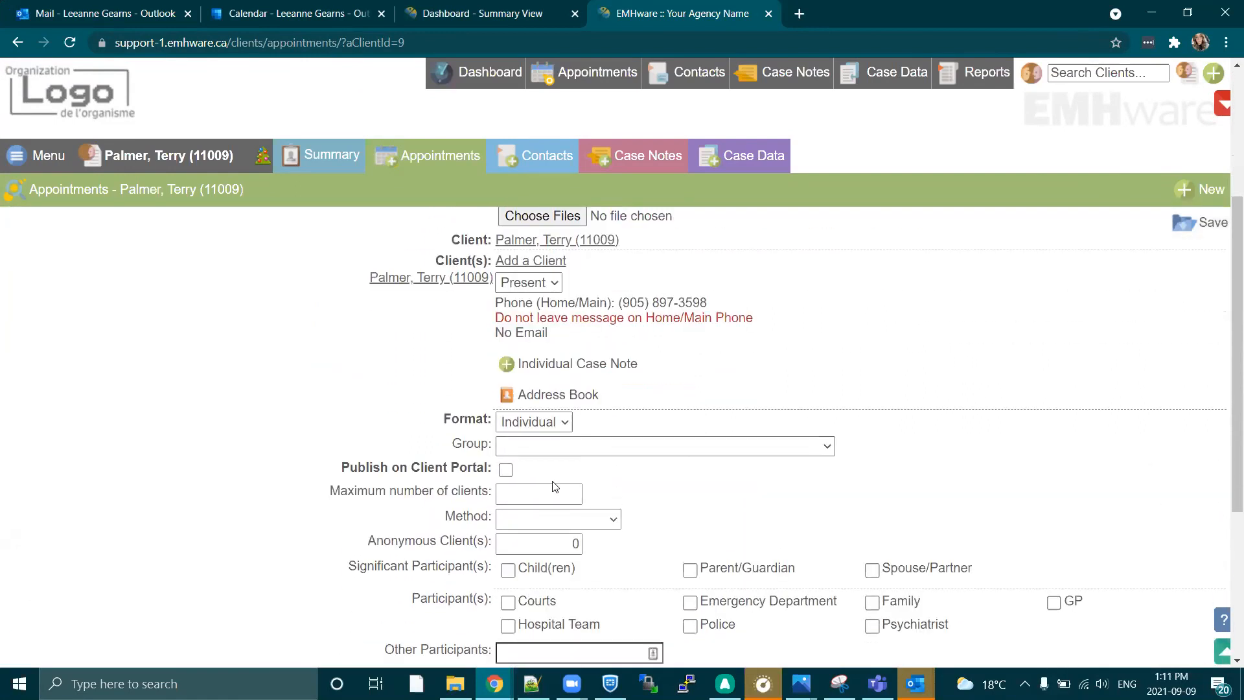
{"action": "left_click_drag", "start_coordinate": [342, 466], "coordinate": [491, 469]}
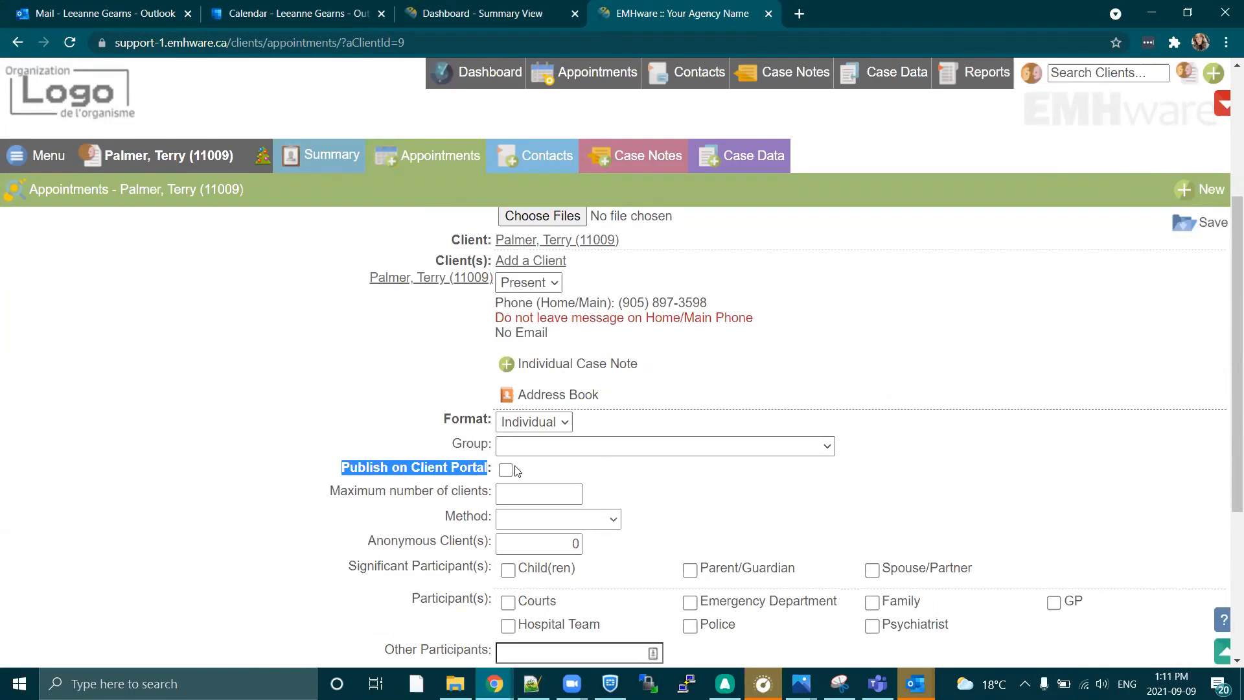
{"action": "left_click", "coordinate": [506, 471]}
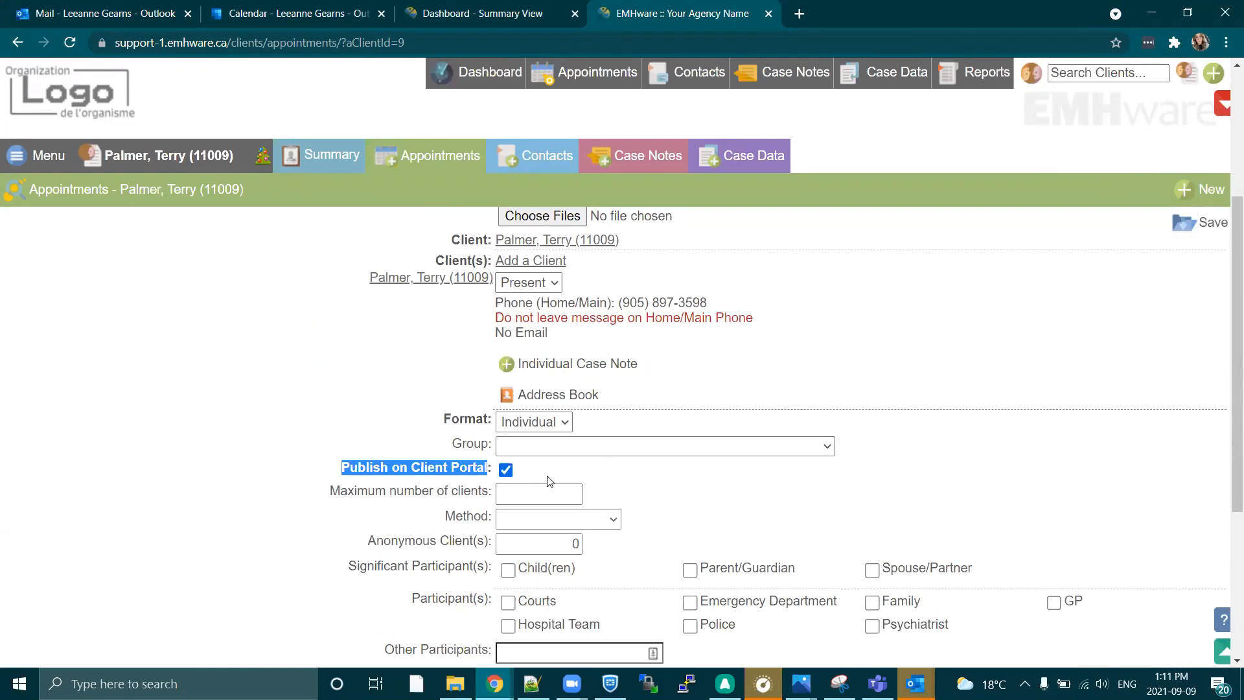
{"action": "left_click", "coordinate": [677, 495]}
{"action": "scroll", "coordinate": [673, 483], "scroll_direction": "down", "scroll_amount": 4}
{"action": "left_click", "coordinate": [674, 464]}
{"action": "left_click", "coordinate": [583, 298]}
{"action": "left_click", "coordinate": [848, 466]}
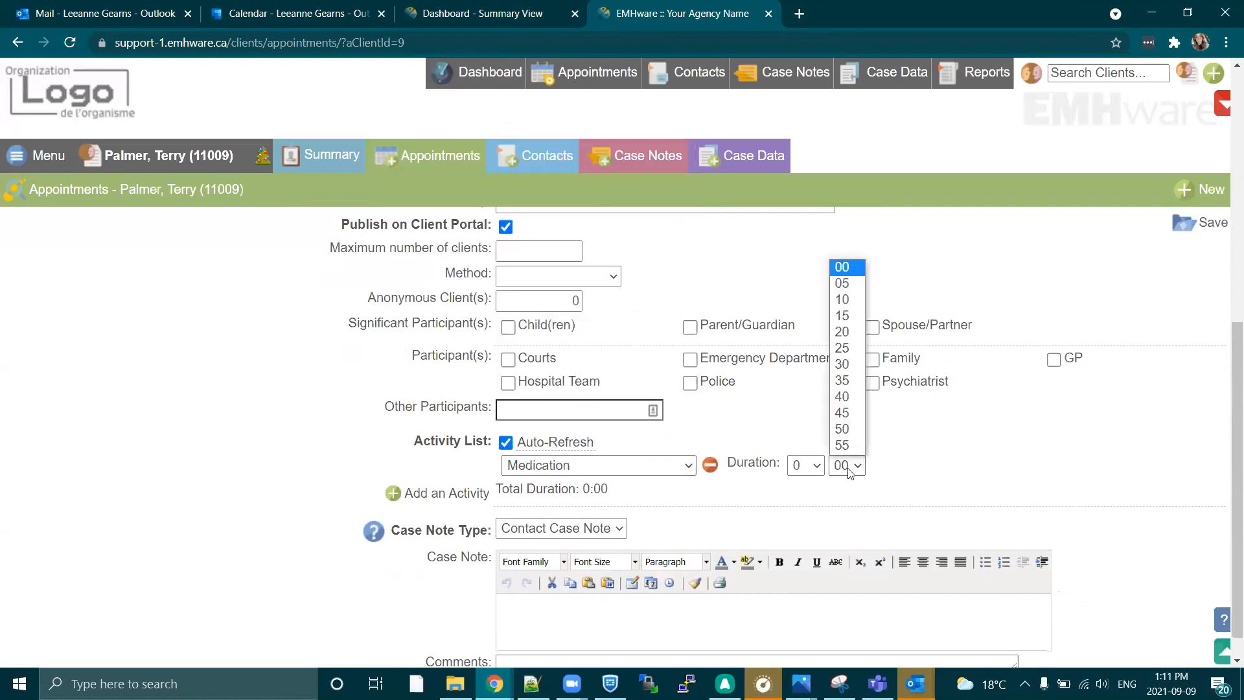
{"action": "left_click", "coordinate": [842, 331]}
Set the appointment's date to 2021-09-21, keeping the 13:15 time, save it and check its Client Portal publishing option.
{"action": "scroll", "coordinate": [644, 392], "scroll_direction": "up", "scroll_amount": 8}
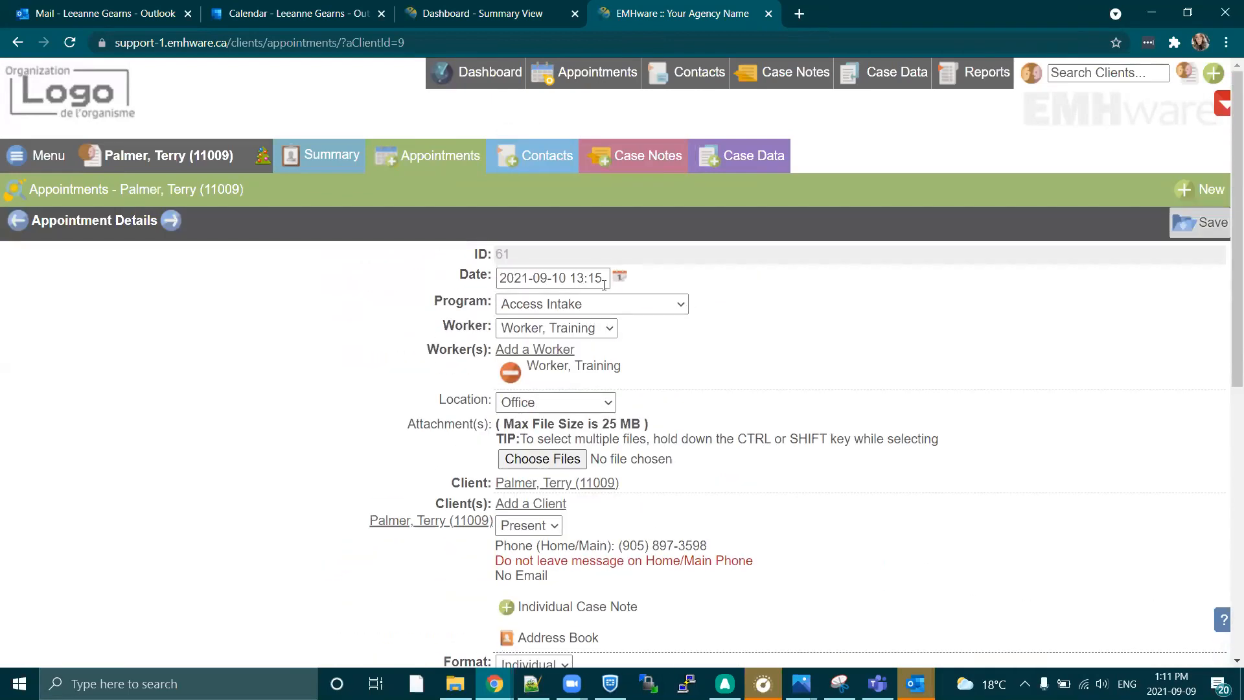
{"action": "left_click", "coordinate": [619, 277]}
{"action": "left_click", "coordinate": [583, 433]}
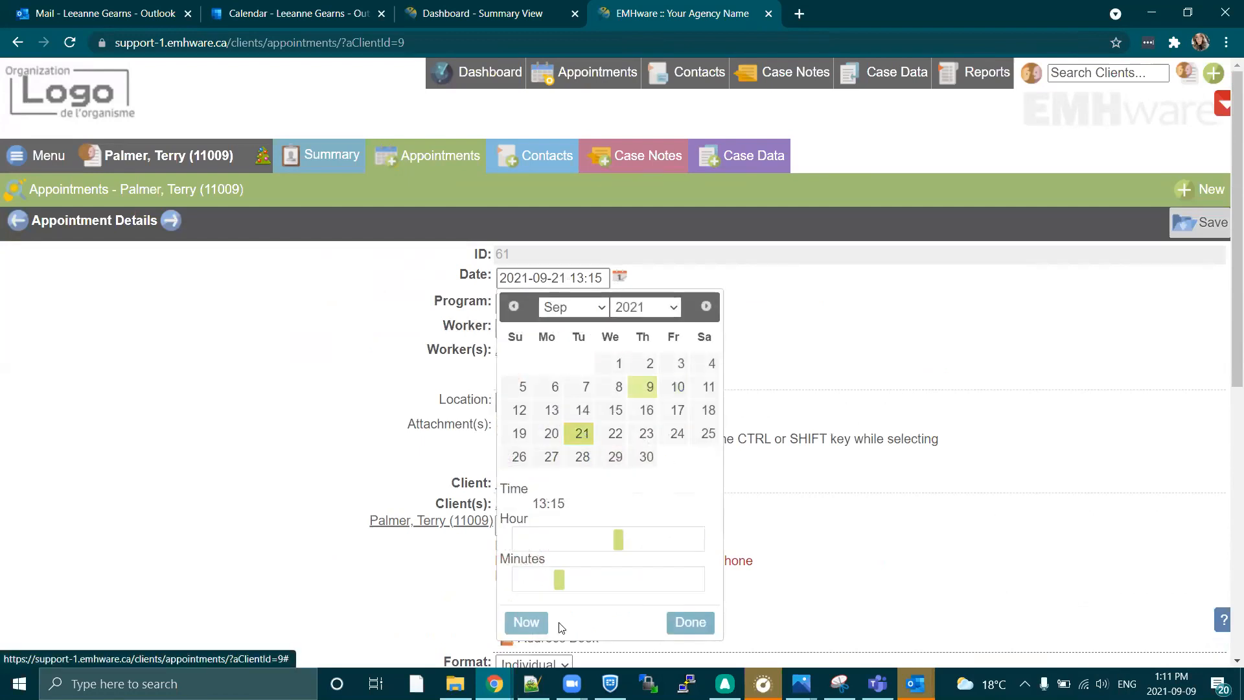
{"action": "left_click", "coordinate": [691, 622]}
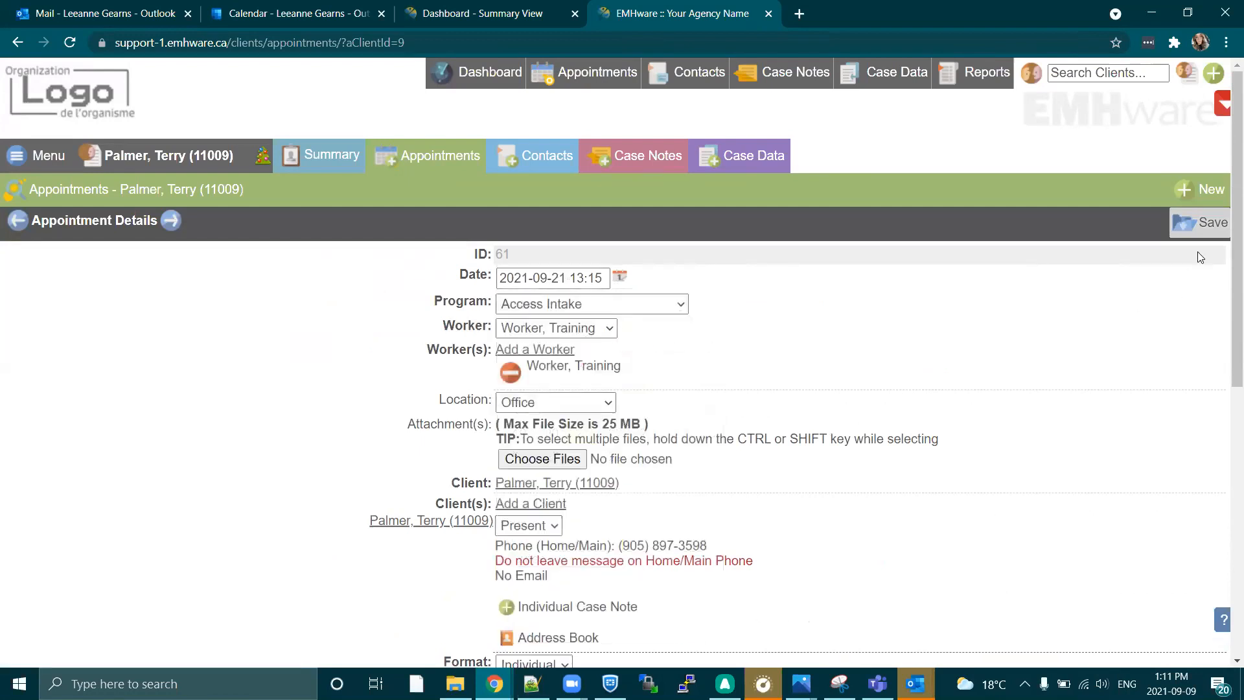
{"action": "left_click", "coordinate": [1179, 224]}
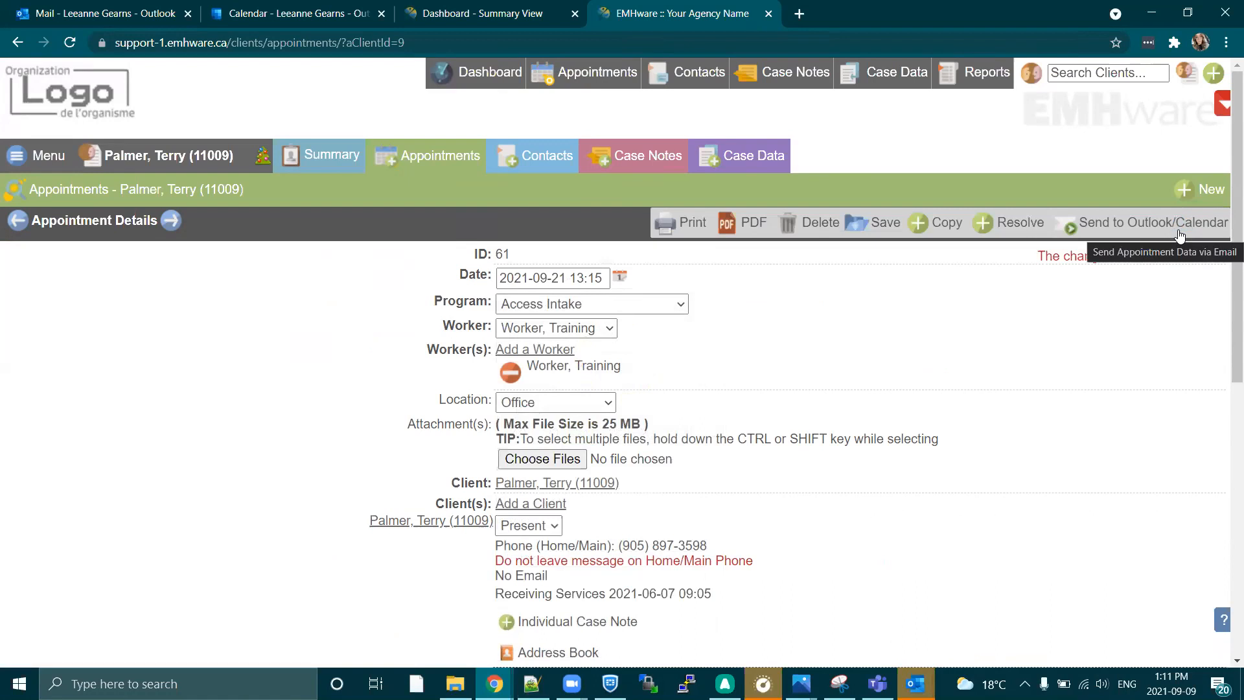
{"action": "scroll", "coordinate": [643, 511], "scroll_direction": "down", "scroll_amount": 4}
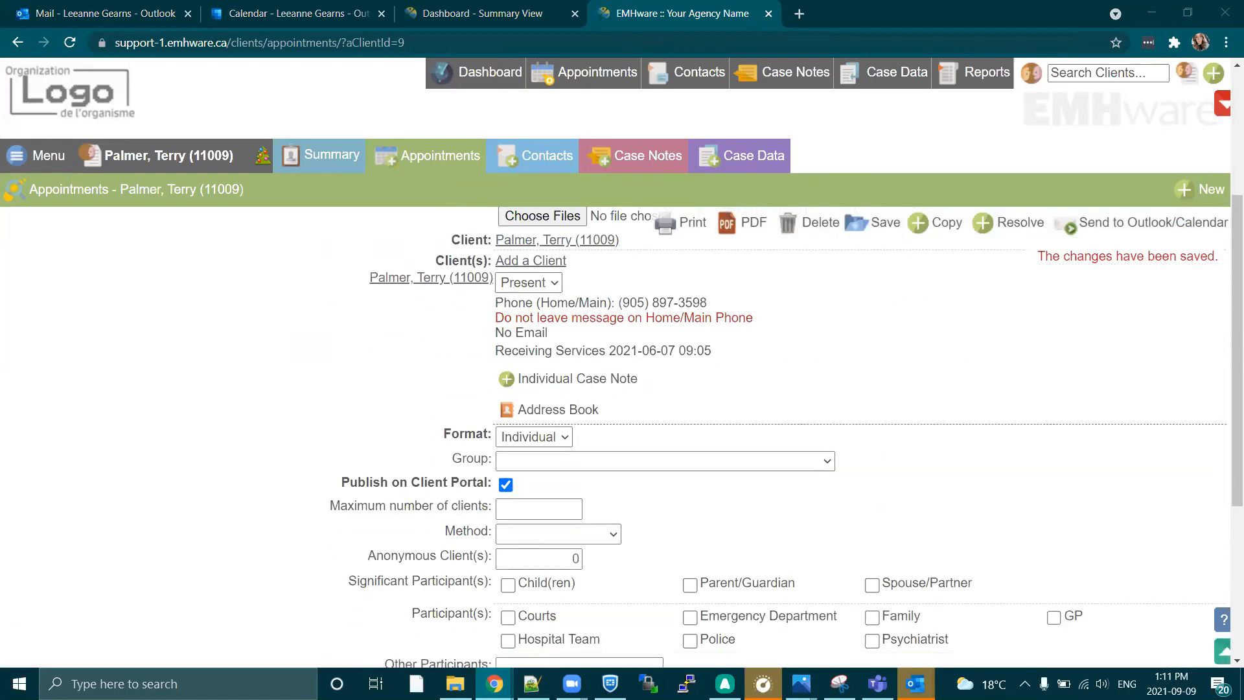
In the Client Portal window, open the My Events calendar and look at the appointment on September 21.
{"action": "left_click", "coordinate": [870, 123]}
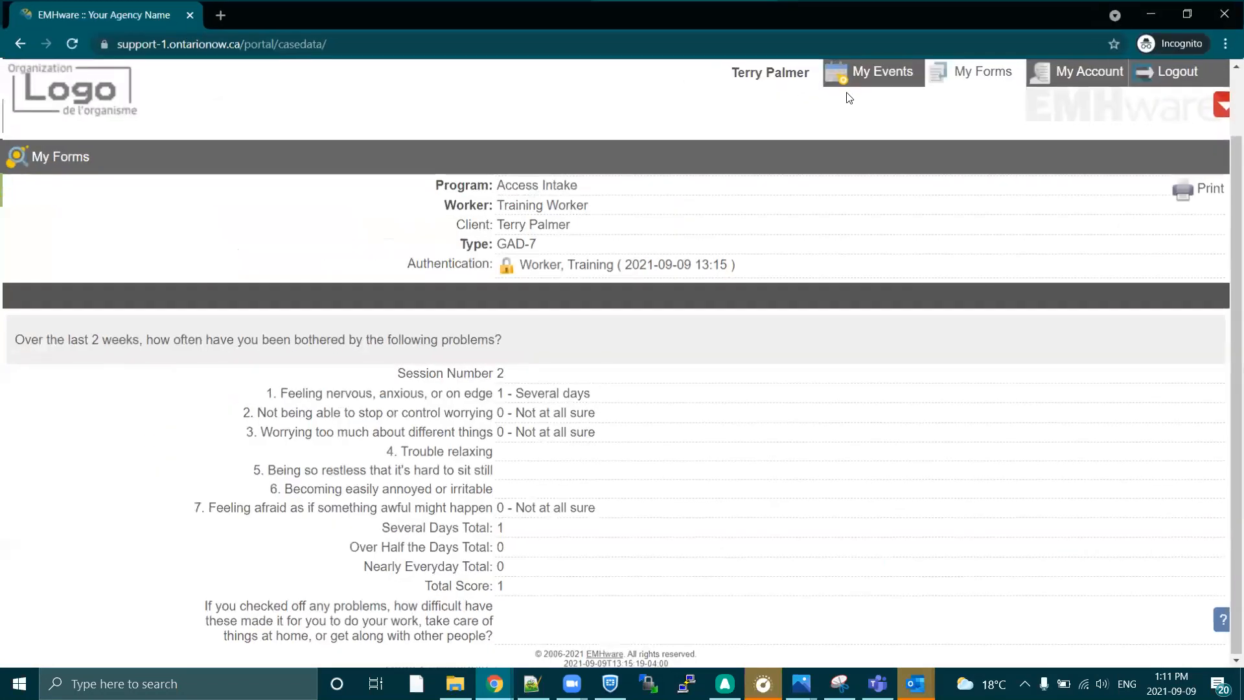
{"action": "left_click", "coordinate": [841, 76]}
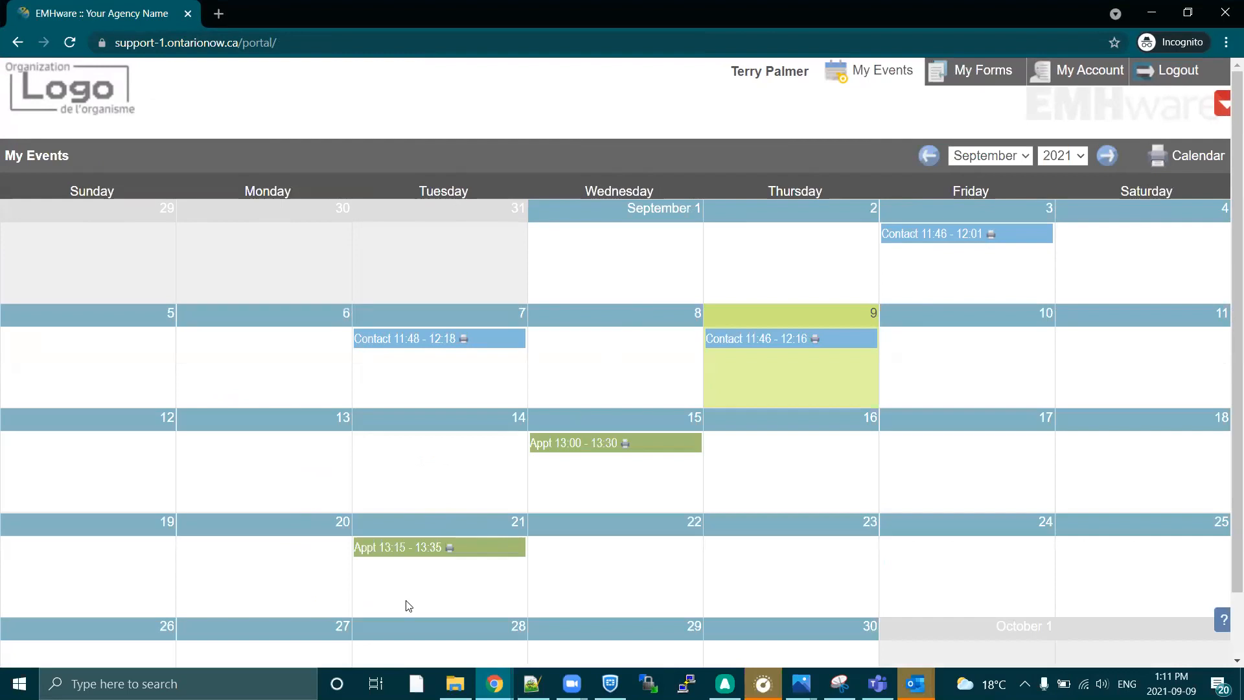
{"action": "scroll", "coordinate": [394, 512], "scroll_direction": "down", "scroll_amount": 1}
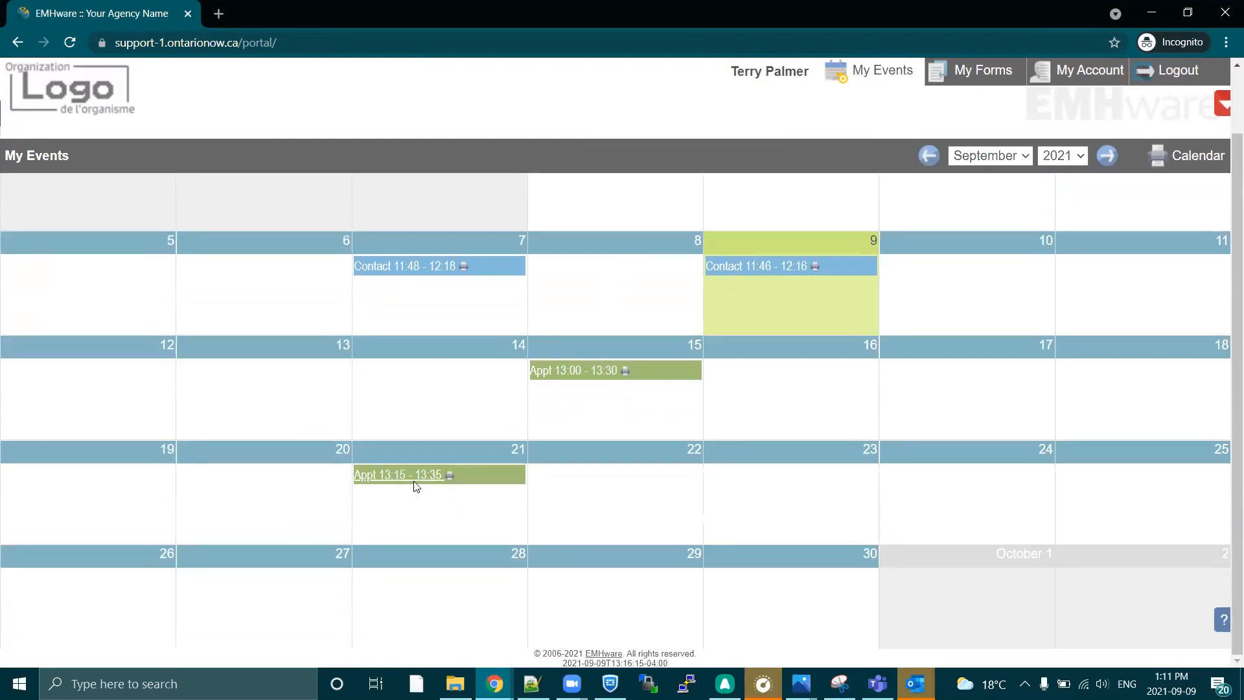
{"action": "mouse_move", "coordinate": [420, 477]}
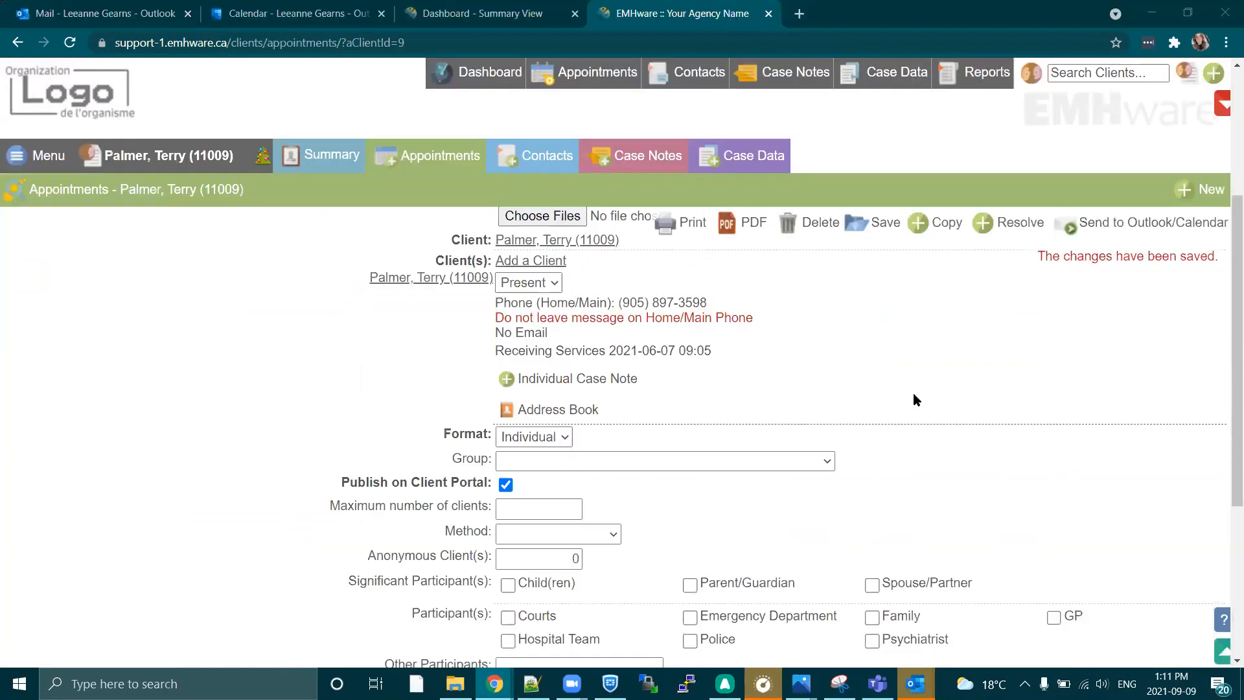
Switch to the EMHware demo site, open the Reports list and search it for "client portal".
{"action": "scroll", "coordinate": [926, 423], "scroll_direction": "up", "scroll_amount": 4}
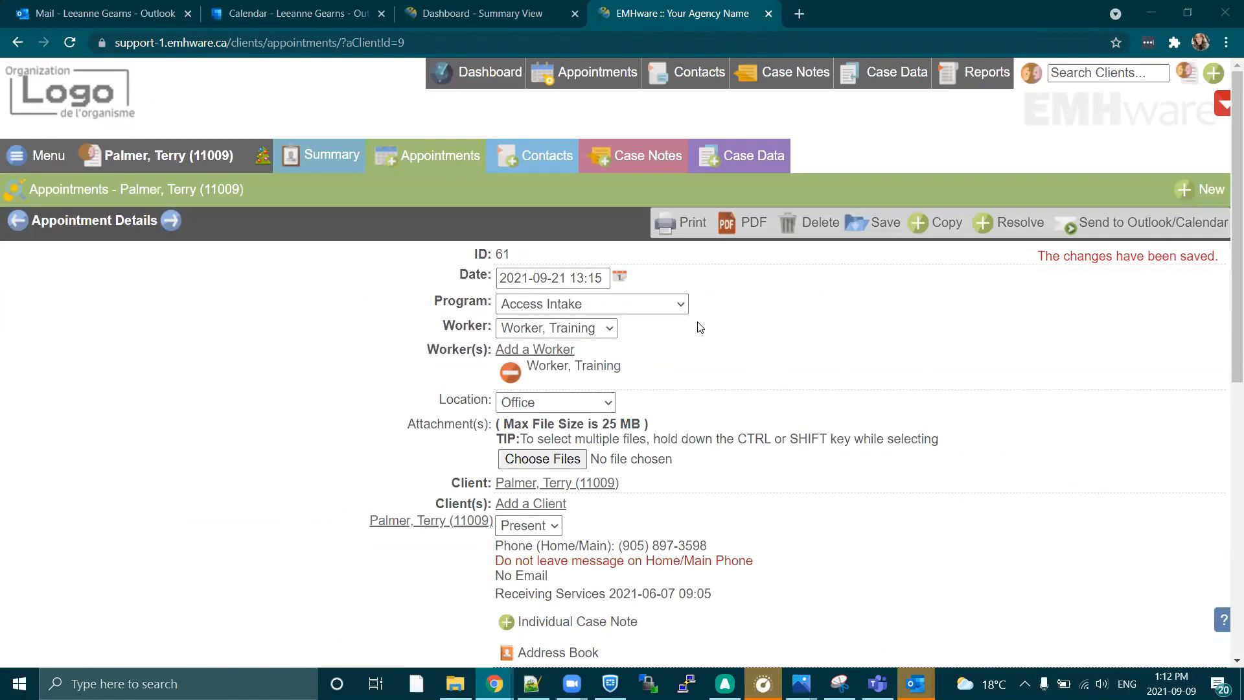
{"action": "left_click", "coordinate": [479, 12]}
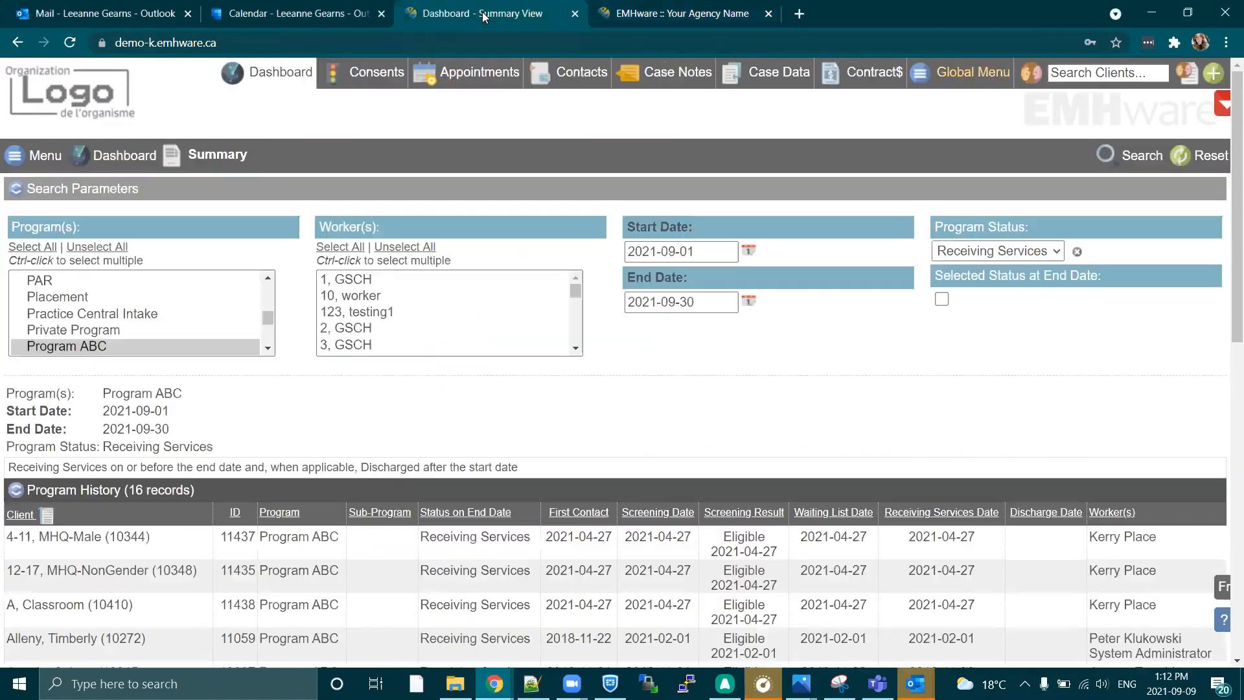
{"action": "left_click", "coordinate": [924, 78]}
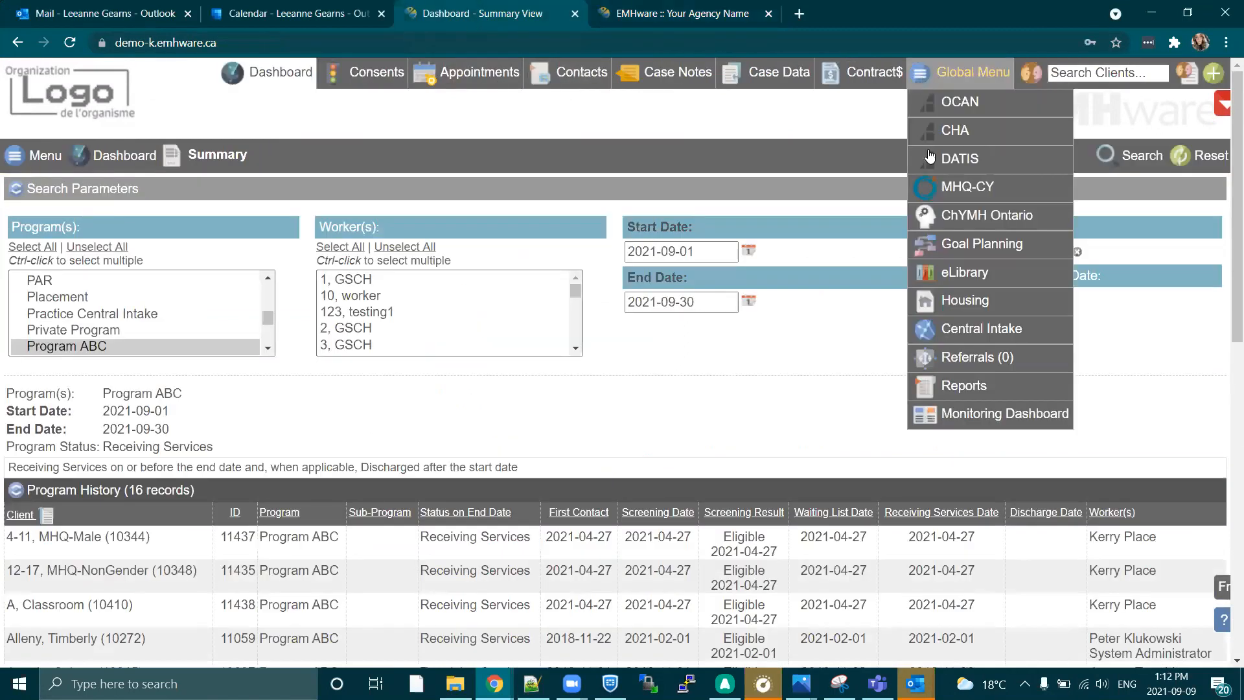
{"action": "left_click", "coordinate": [925, 387]}
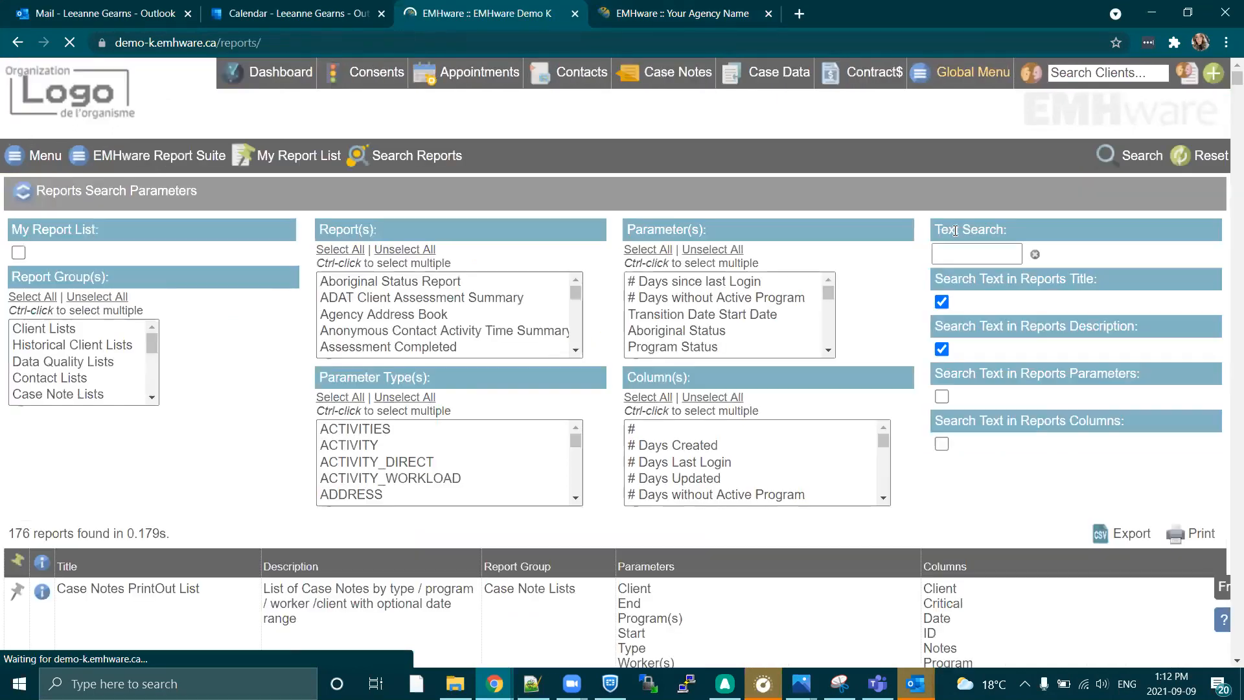
{"action": "left_click", "coordinate": [974, 259]}
{"action": "type", "text": "client portal"}
{"action": "key", "text": "Return"}
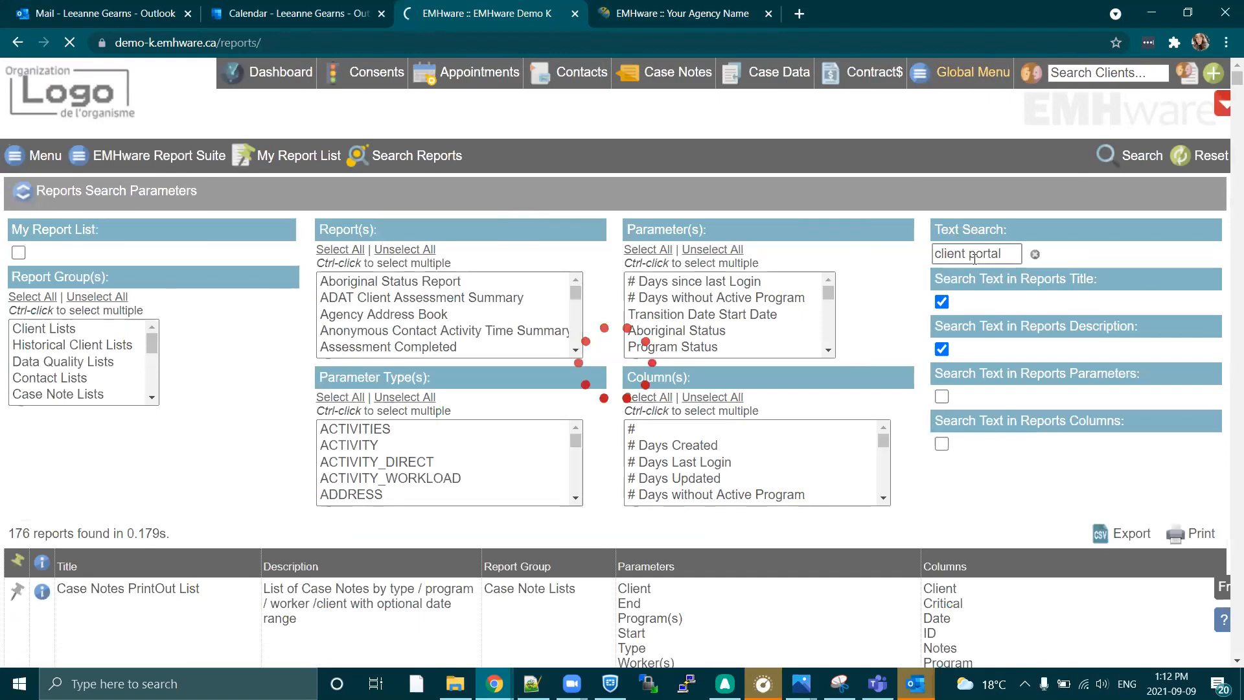
{"action": "scroll", "coordinate": [152, 629], "scroll_direction": "down", "scroll_amount": 2}
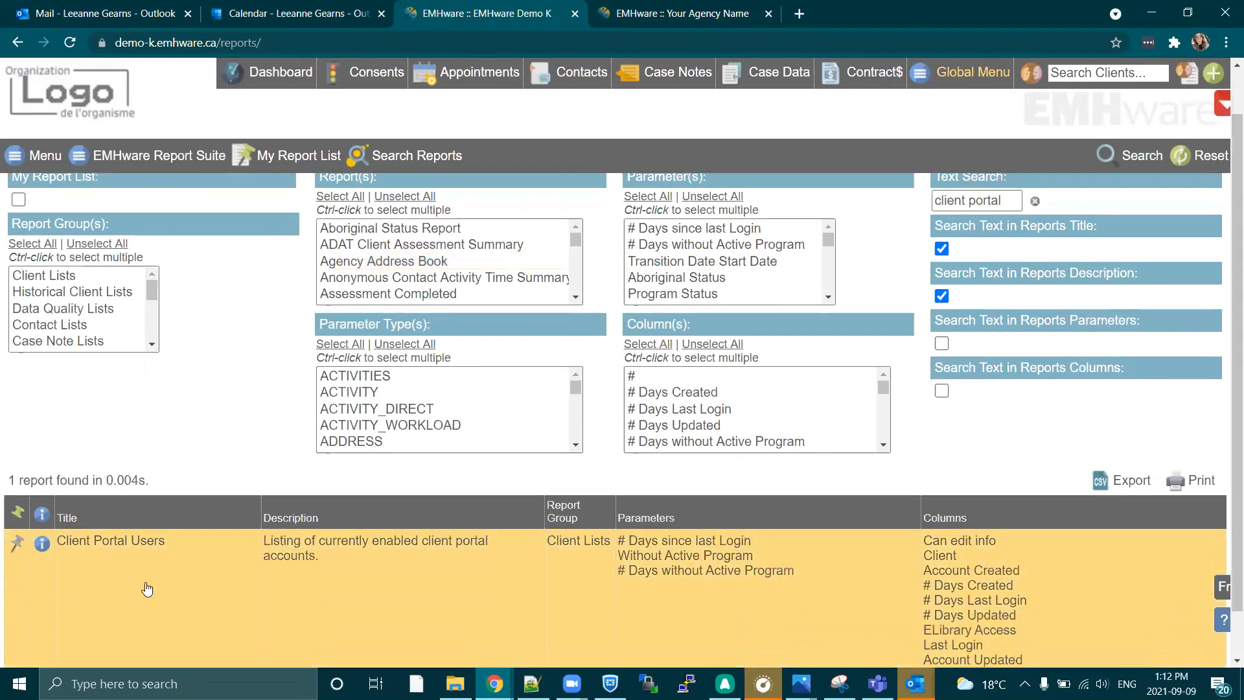
Run the Client Portal Users report without any filters and look through the listed accounts and their login details.
{"action": "left_click", "coordinate": [392, 515]}
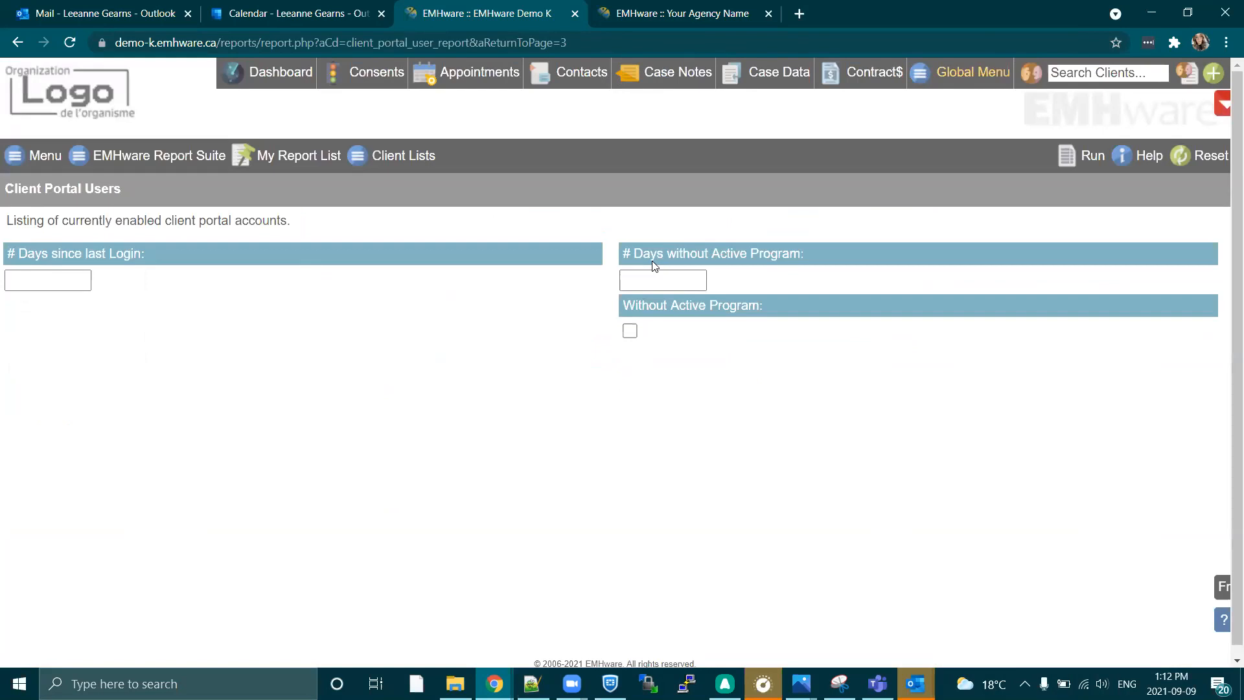
{"action": "left_click", "coordinate": [1069, 159]}
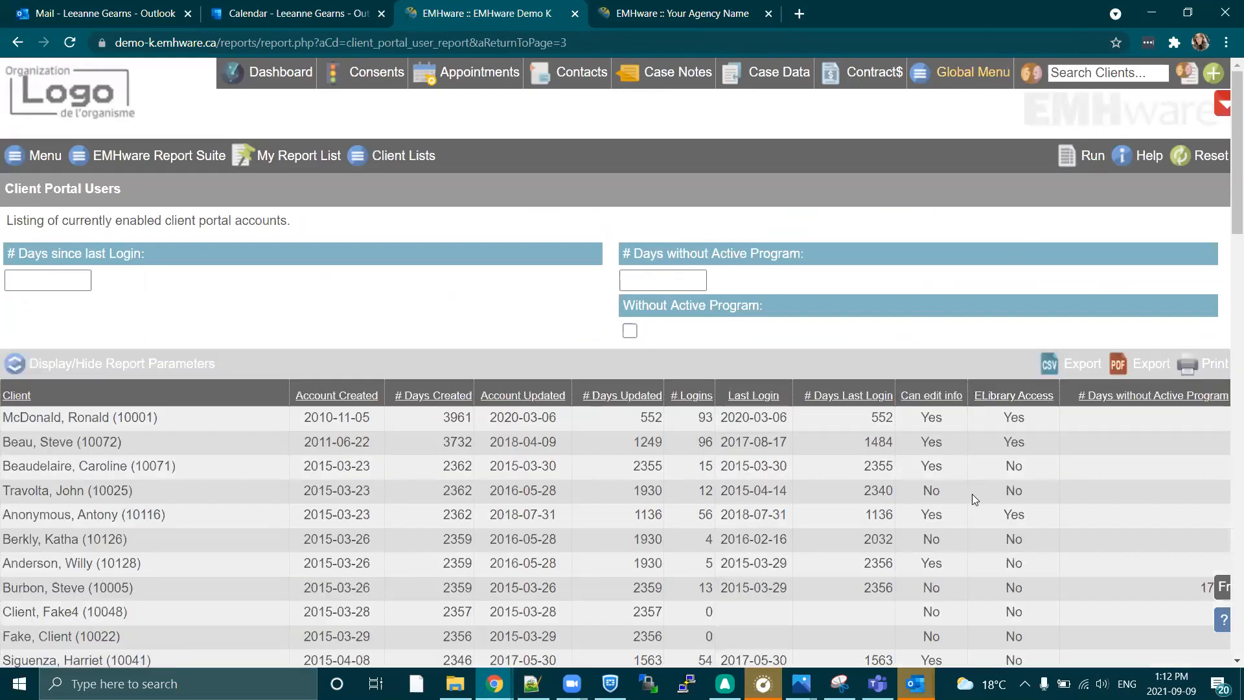
{"action": "scroll", "coordinate": [972, 494], "scroll_direction": "down", "scroll_amount": 1}
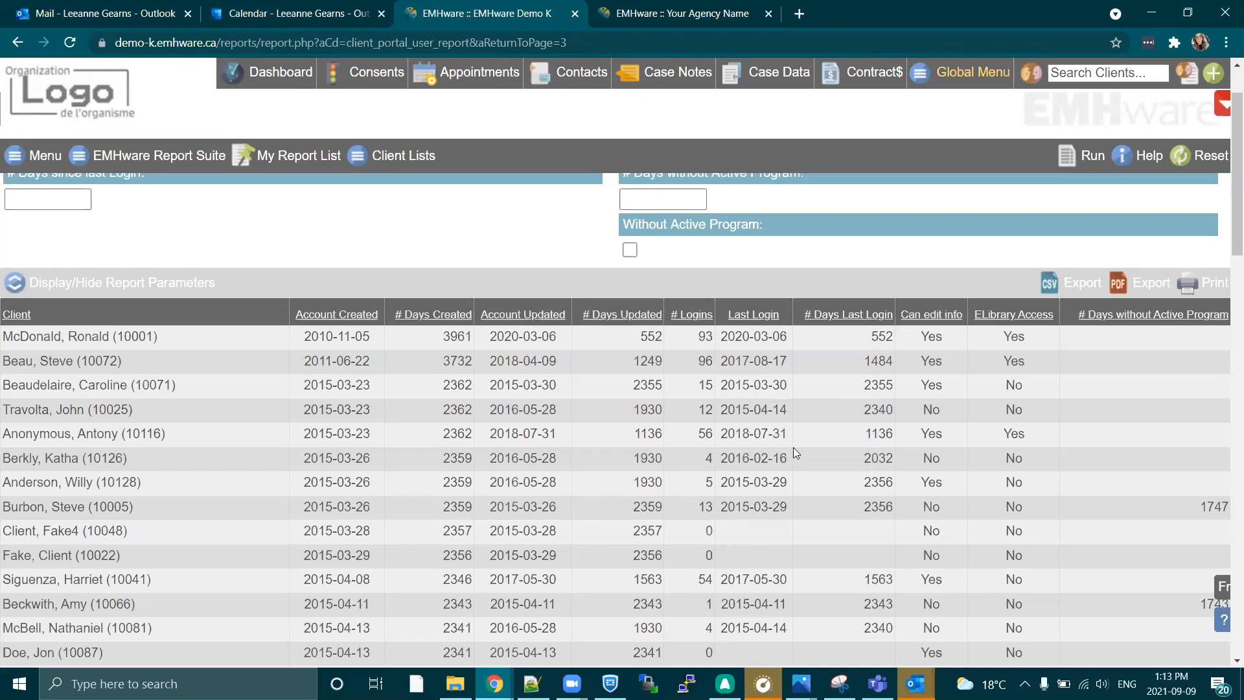
{"action": "scroll", "coordinate": [793, 447], "scroll_direction": "up", "scroll_amount": 1}
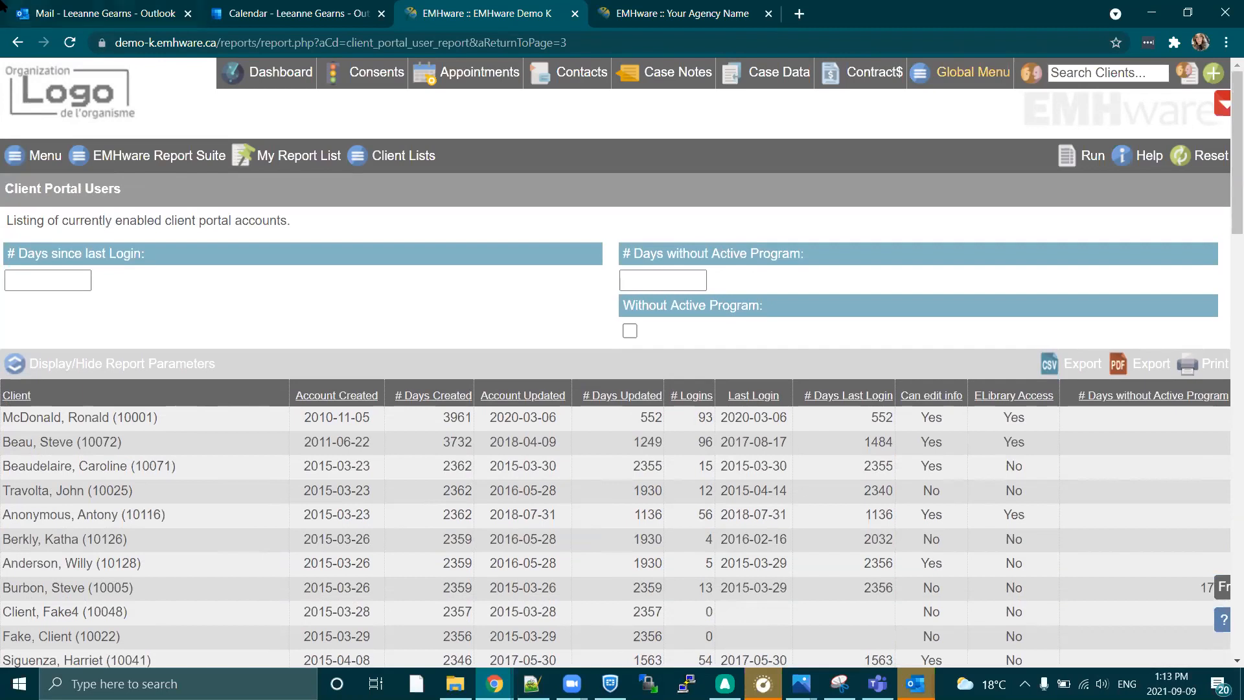
Return to the client's record, open a new contact entry and look through its fields.
{"action": "left_click", "coordinate": [662, 7]}
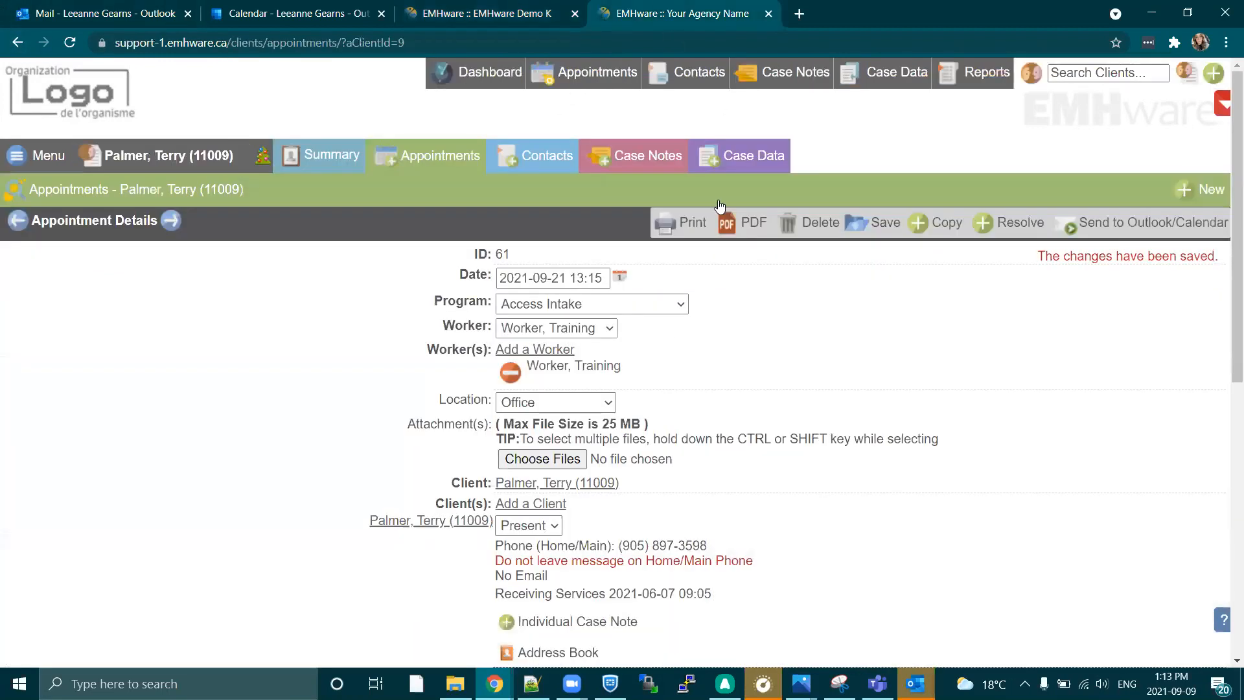
{"action": "left_click", "coordinate": [551, 166]}
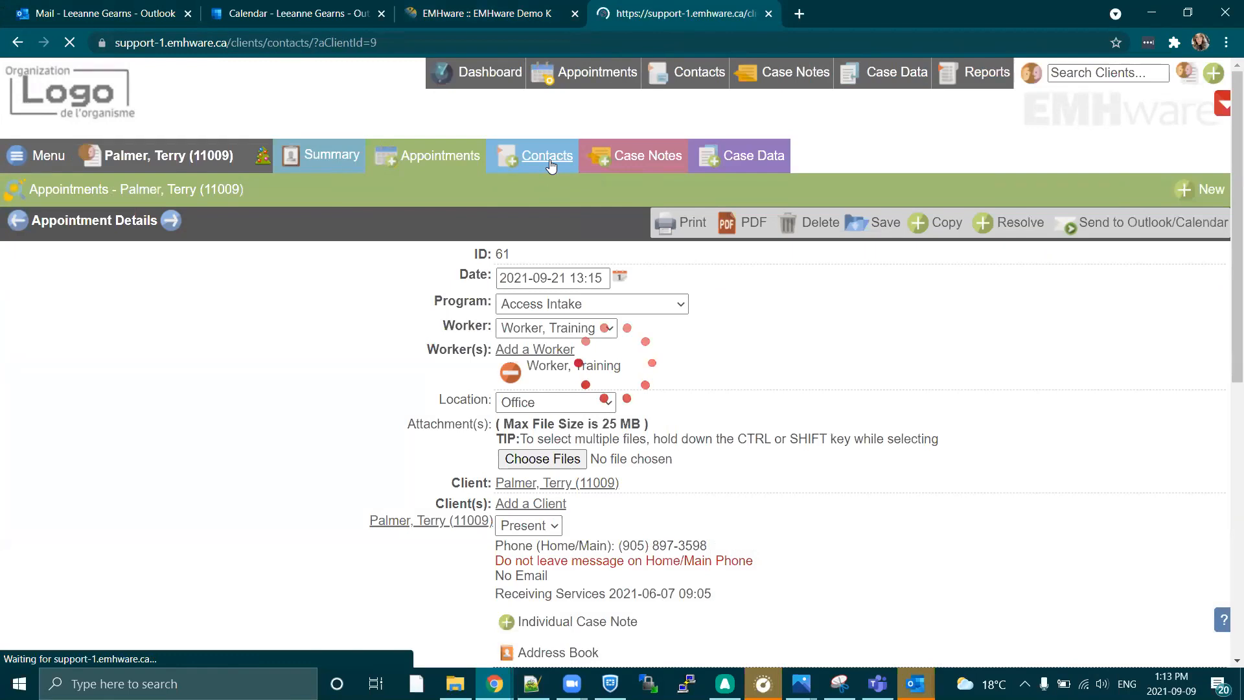
{"action": "scroll", "coordinate": [668, 372], "scroll_direction": "down", "scroll_amount": 1}
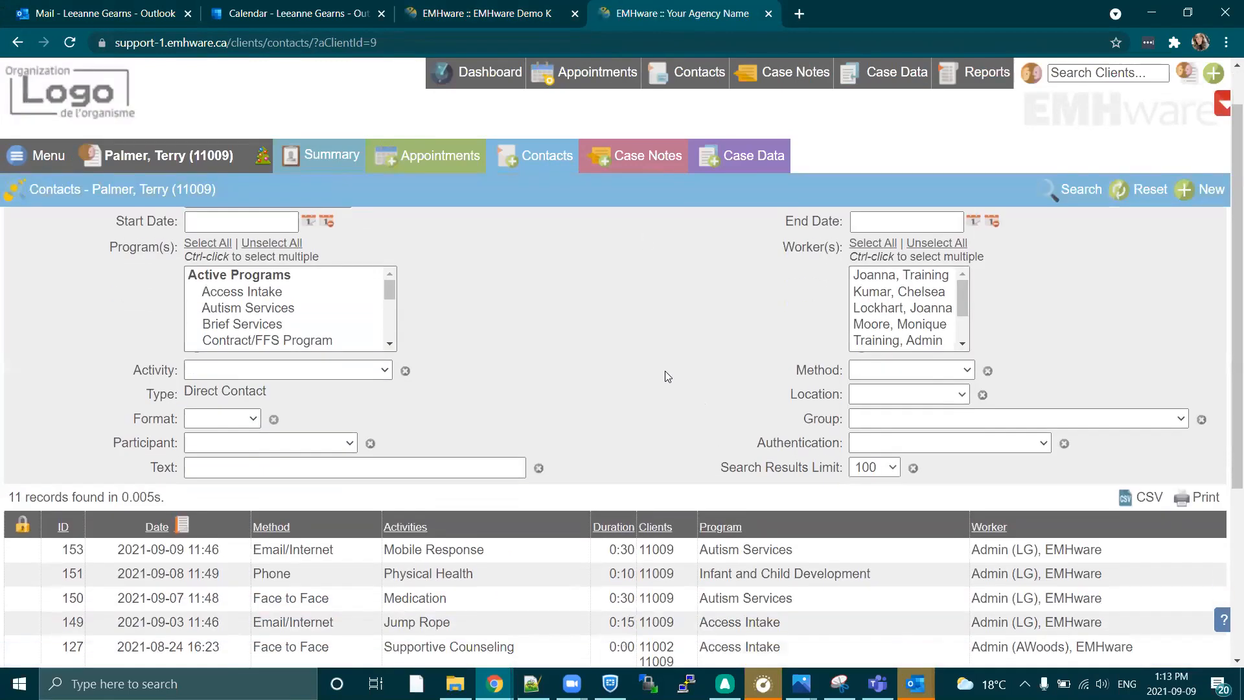
{"action": "left_click", "coordinate": [1203, 196]}
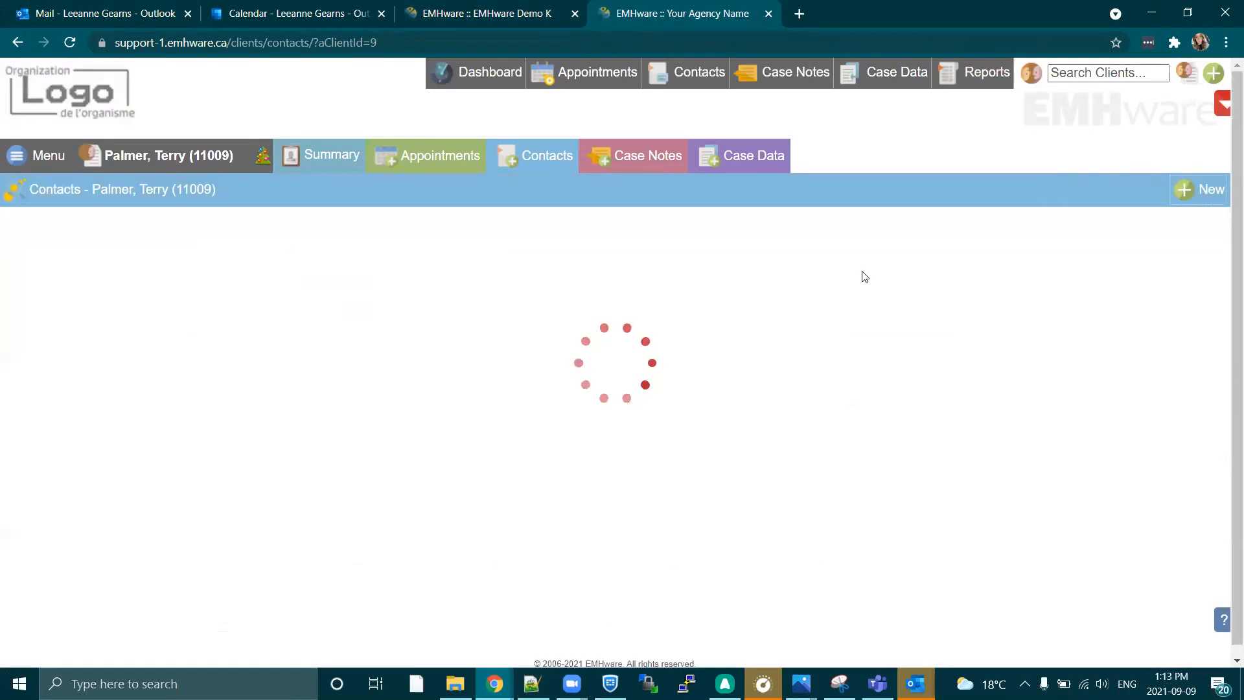
{"action": "scroll", "coordinate": [703, 386], "scroll_direction": "down", "scroll_amount": 3}
{"action": "scroll", "coordinate": [719, 504], "scroll_direction": "down", "scroll_amount": 3}
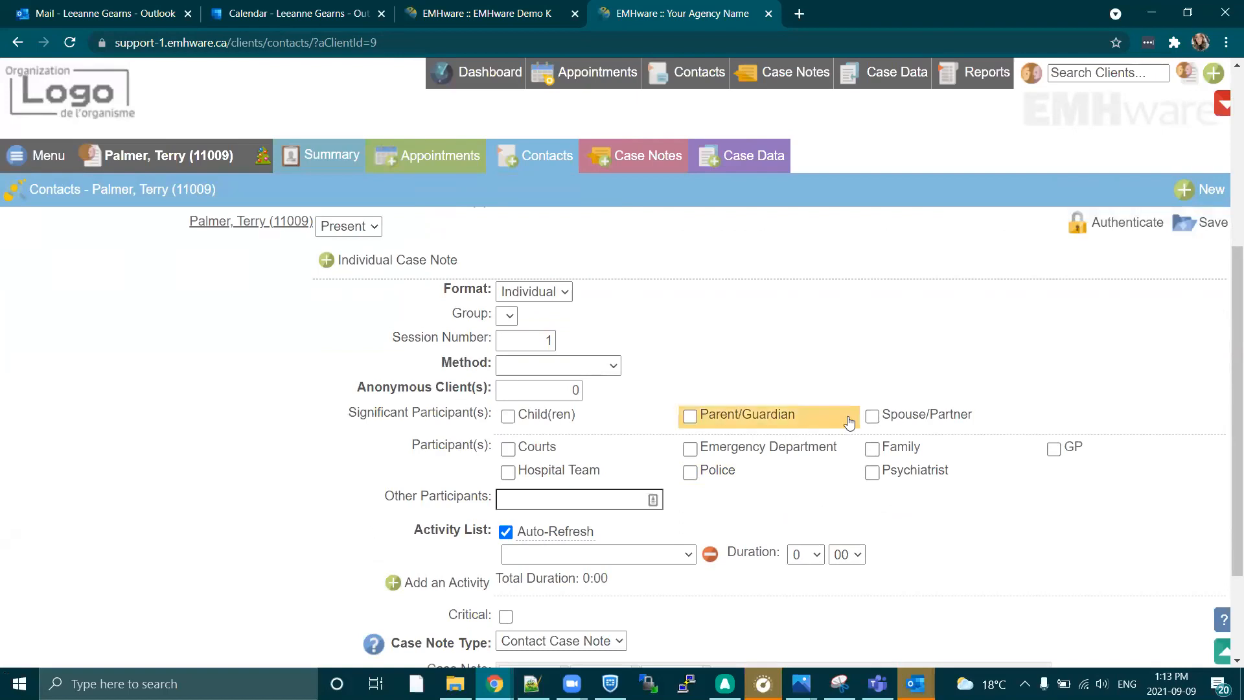
{"action": "scroll", "coordinate": [867, 374], "scroll_direction": "up", "scroll_amount": 1}
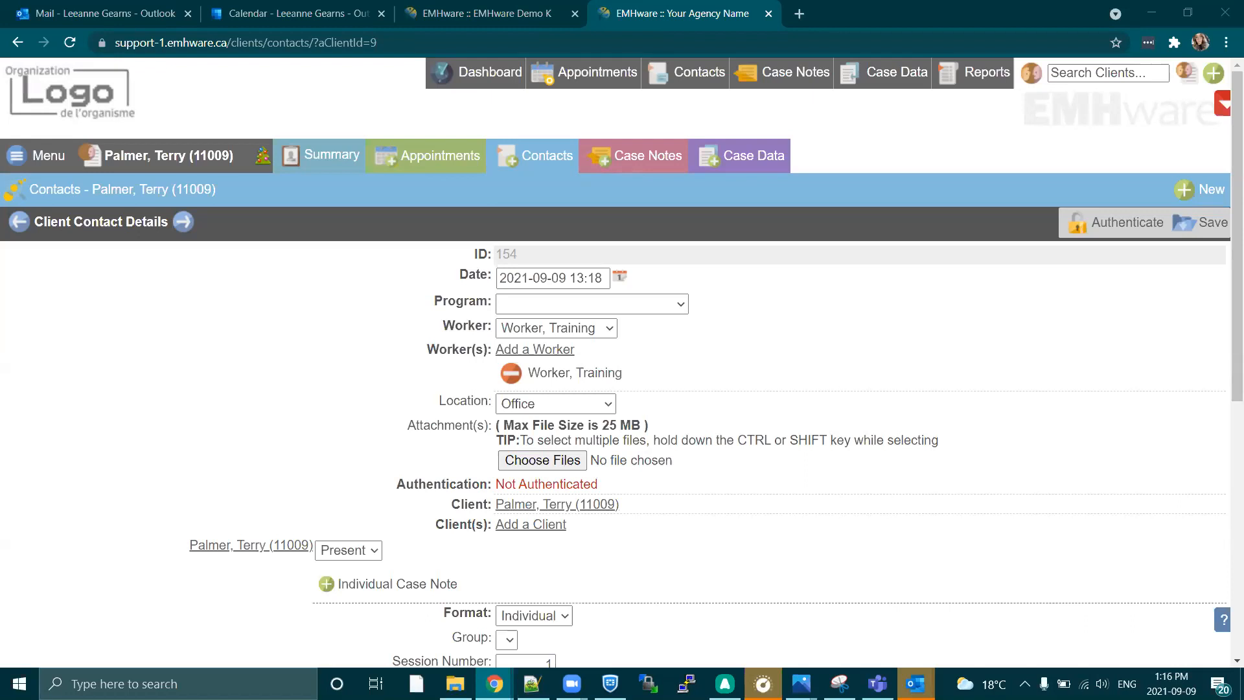
Start a new case data record for the client in the Access Intake program with type Consent to Service (Example).
{"action": "left_click", "coordinate": [758, 164]}
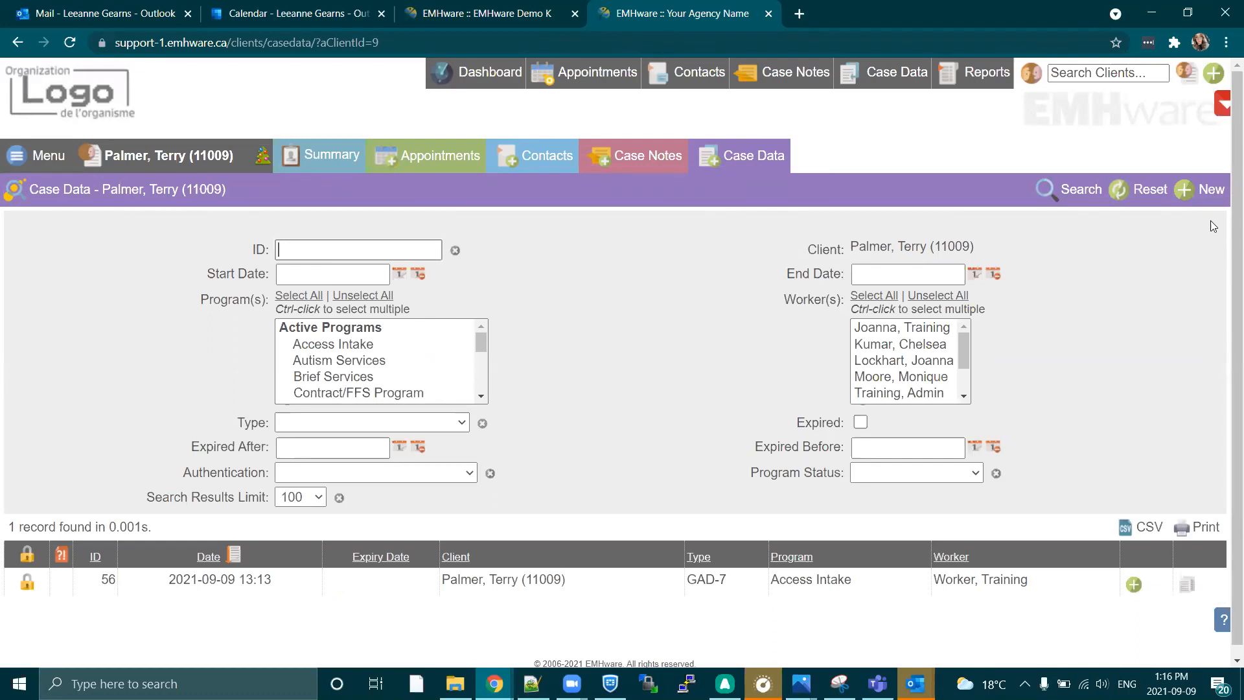
{"action": "left_click", "coordinate": [1209, 189]}
{"action": "left_click", "coordinate": [608, 331]}
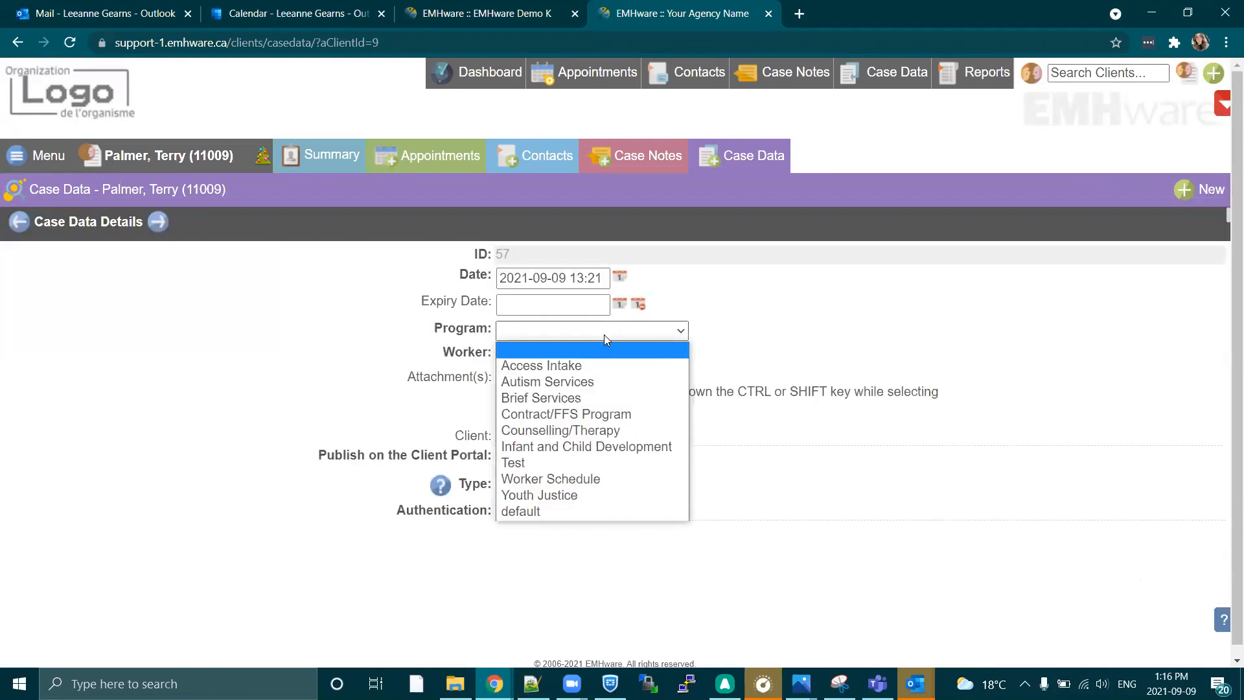
{"action": "left_click", "coordinate": [595, 365]}
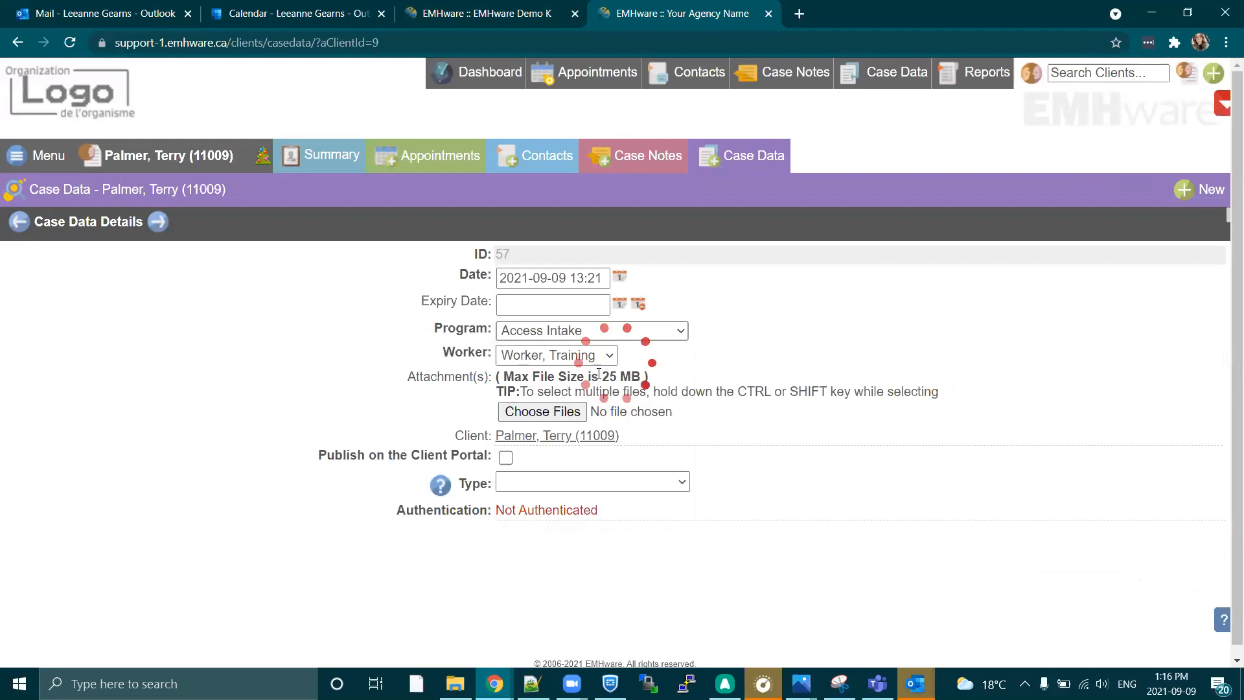
{"action": "left_click", "coordinate": [640, 486]}
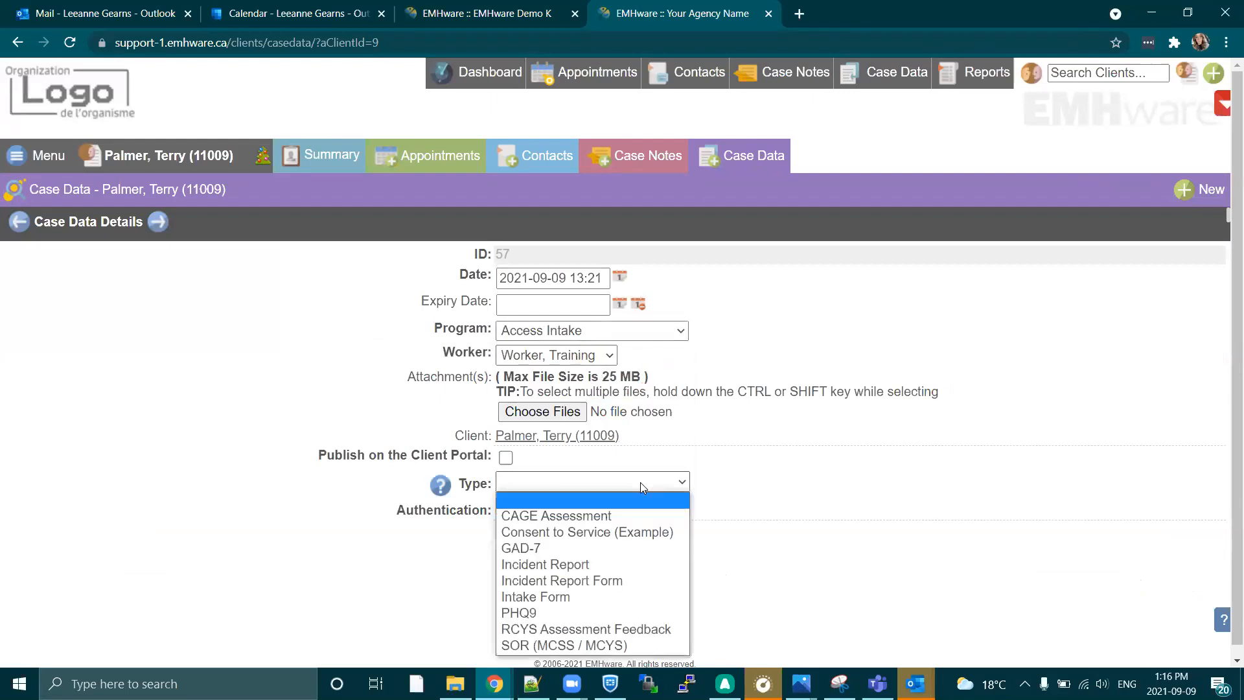
{"action": "left_click", "coordinate": [586, 532]}
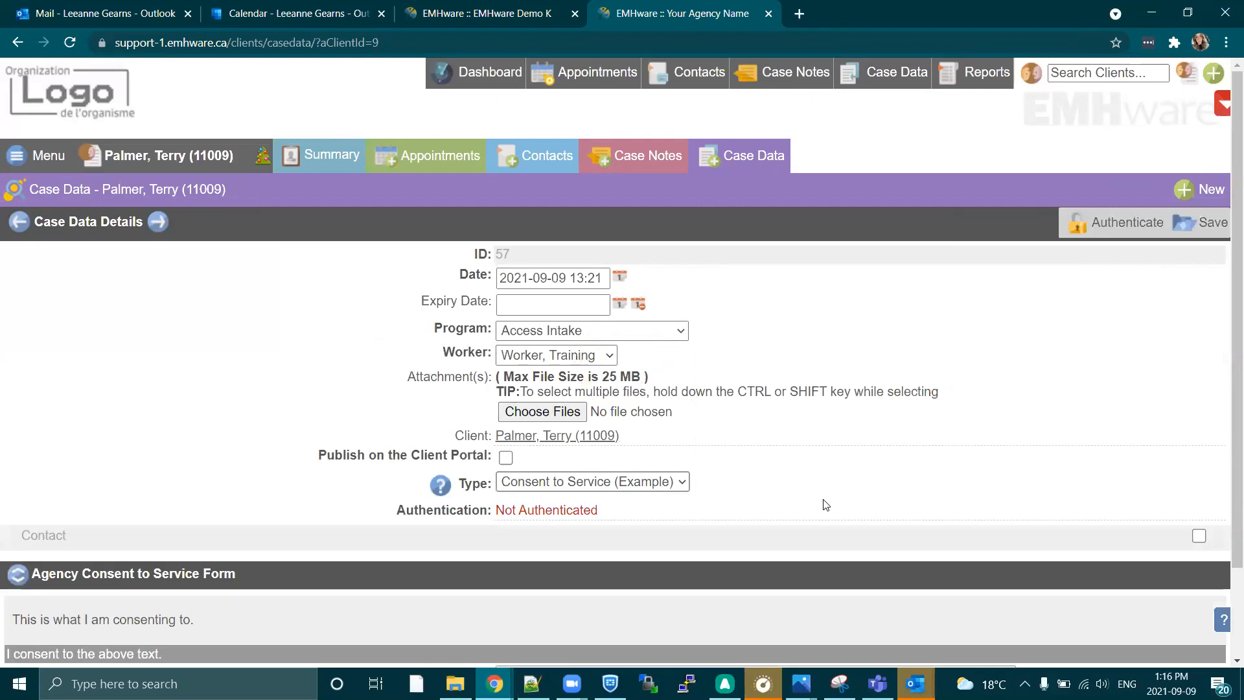
Enable publishing of the consent form on the Client Portal and save the record.
{"action": "scroll", "coordinate": [810, 511], "scroll_direction": "down", "scroll_amount": 1}
{"action": "scroll", "coordinate": [824, 505], "scroll_direction": "down", "scroll_amount": 1}
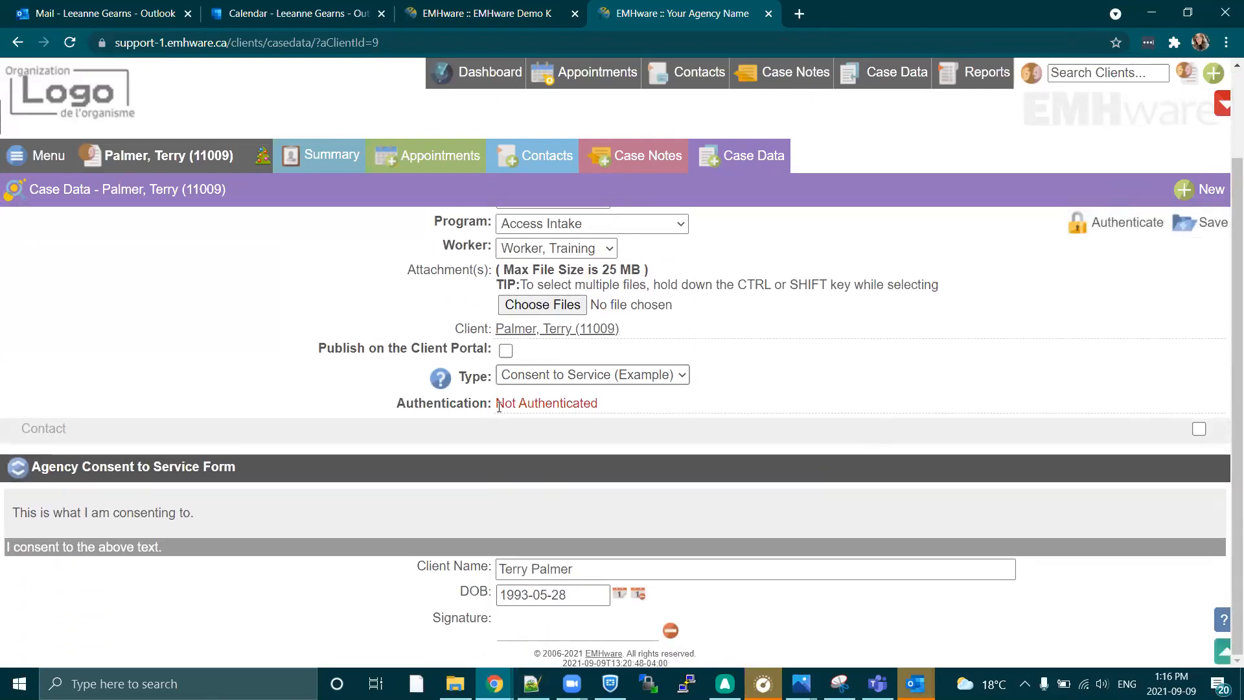
{"action": "left_click", "coordinate": [505, 351]}
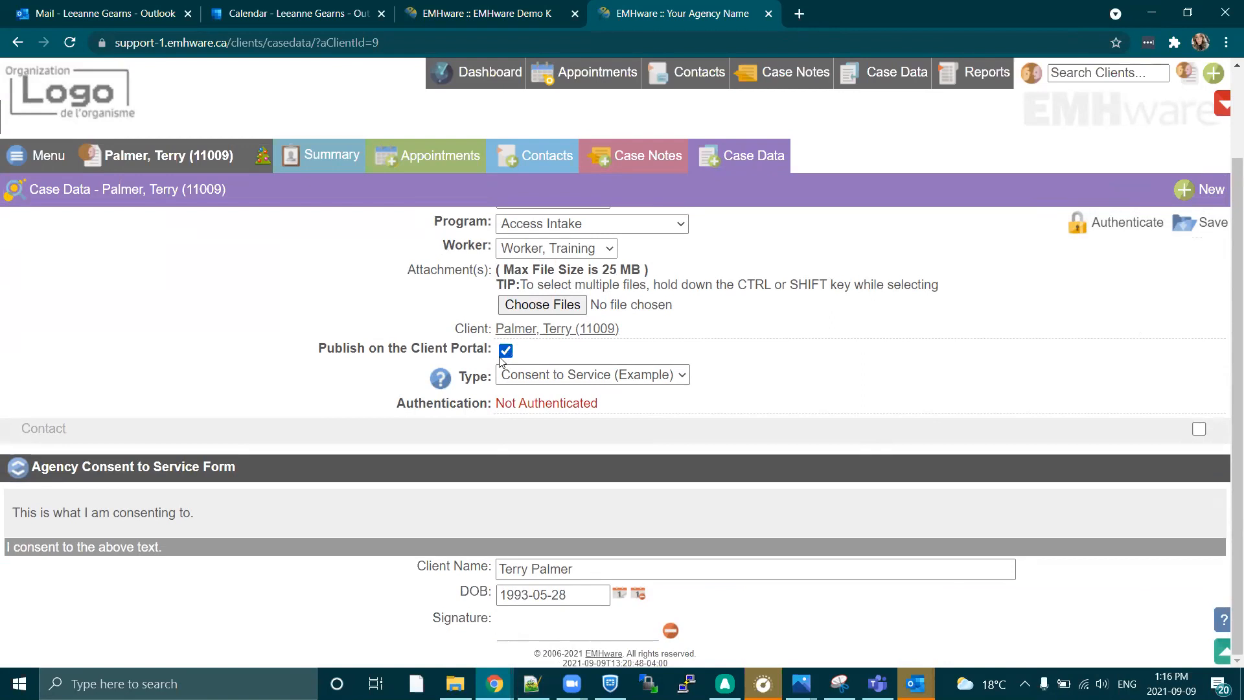
{"action": "left_click", "coordinate": [1180, 230]}
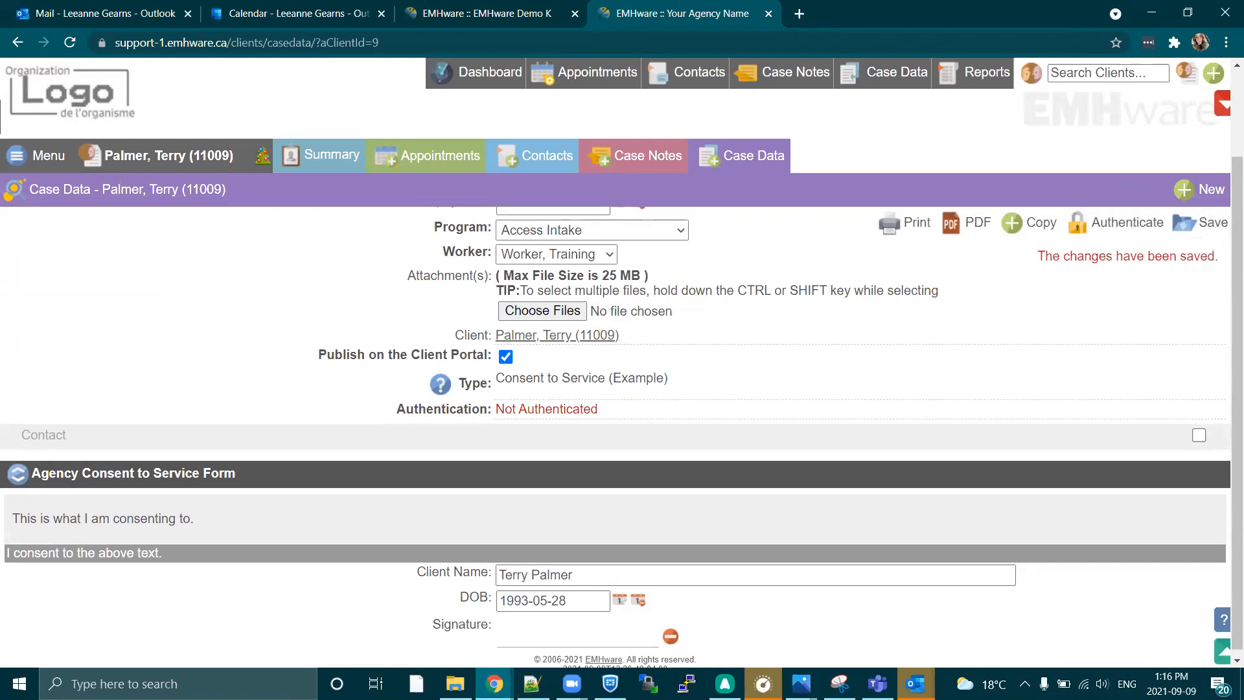
Switch to the Client Portal window, maximize it and open the Consent to Service (Example) form from My Forms.
{"action": "key", "text": "alt+Tab"}
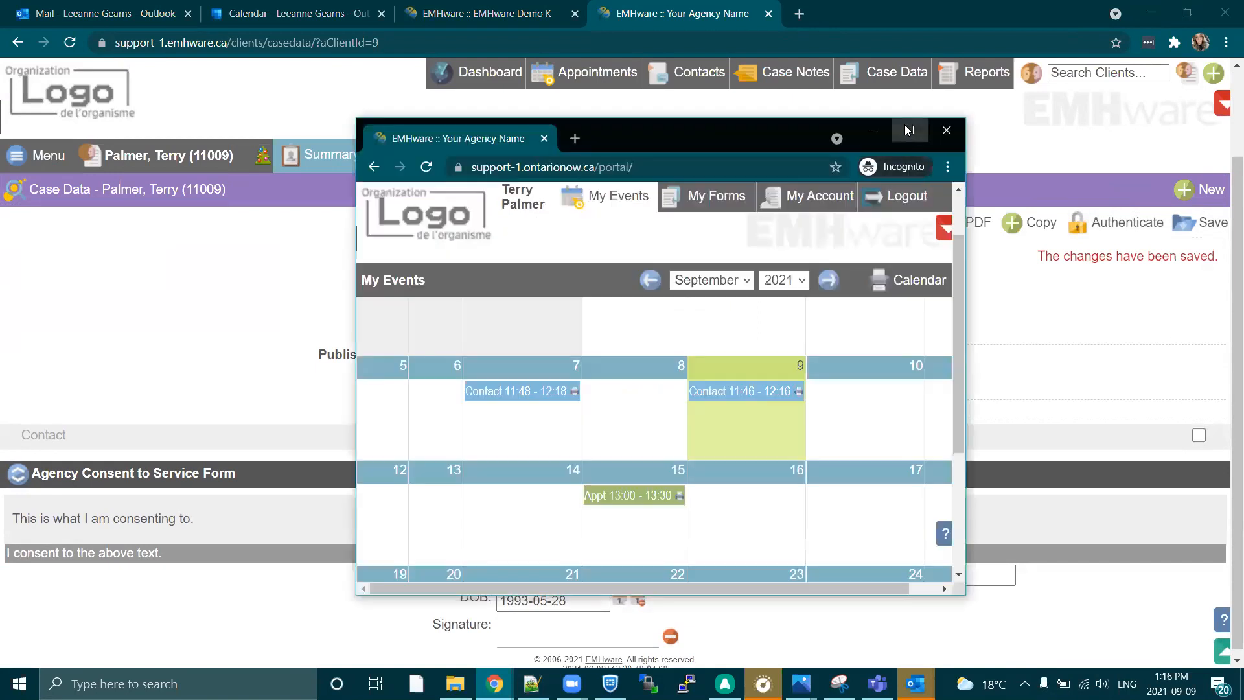
{"action": "left_click", "coordinate": [908, 129]}
{"action": "left_click", "coordinate": [938, 79]}
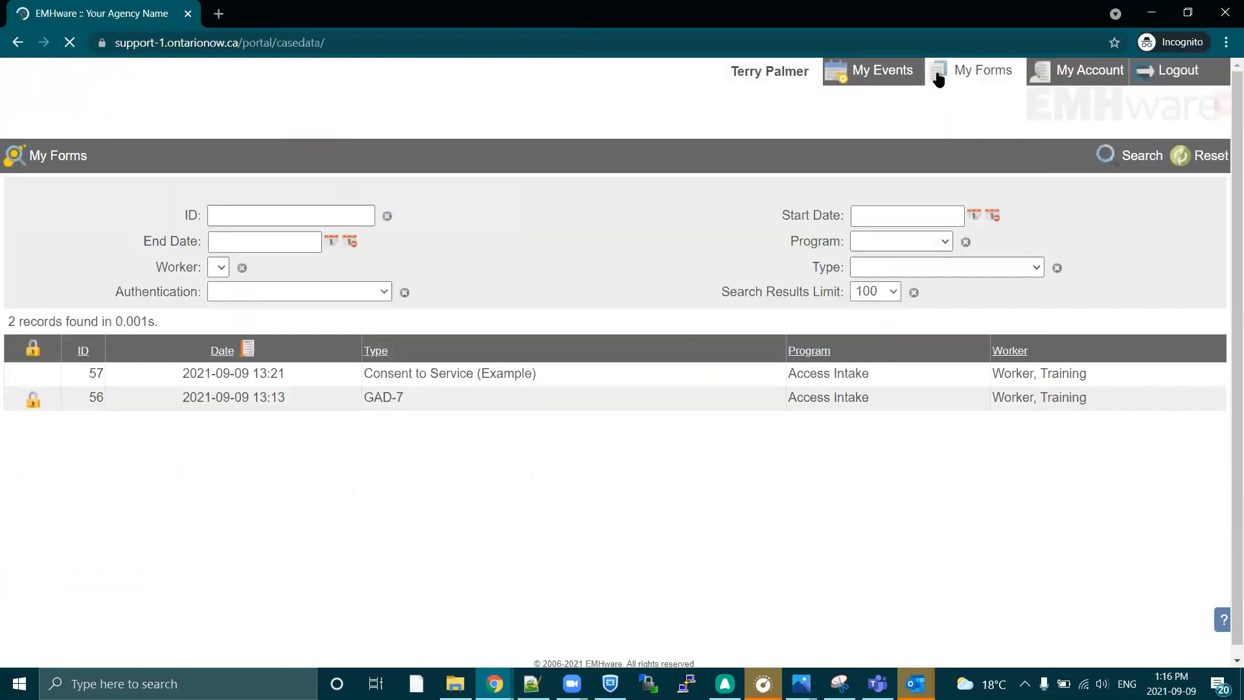
{"action": "left_click", "coordinate": [486, 376]}
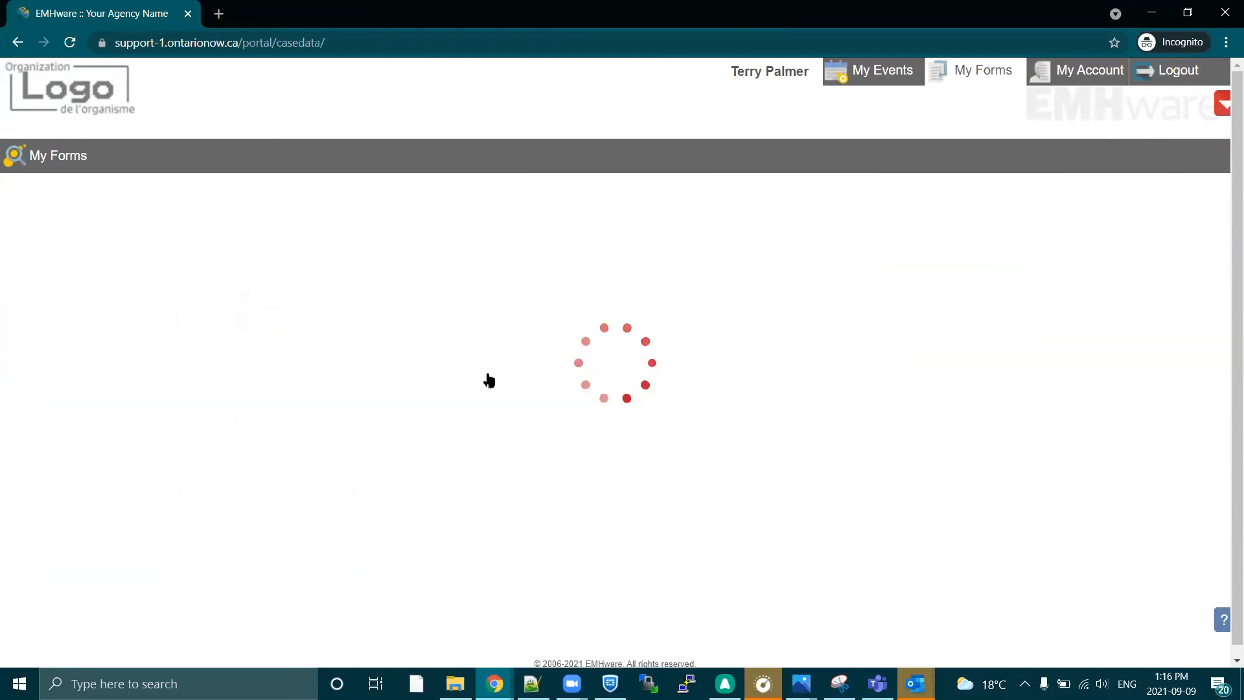
Draw a freehand client signature on the consent form, save the signature and save the form.
{"action": "left_click", "coordinate": [525, 530]}
{"action": "mouse_move", "coordinate": [424, 265]}
{"action": "left_mouse_down"}
{"action": "mouse_move", "coordinate": [761, 261]}
{"action": "mouse_move", "coordinate": [727, 325]}
{"action": "mouse_move", "coordinate": [562, 384]}
{"action": "left_mouse_up"}
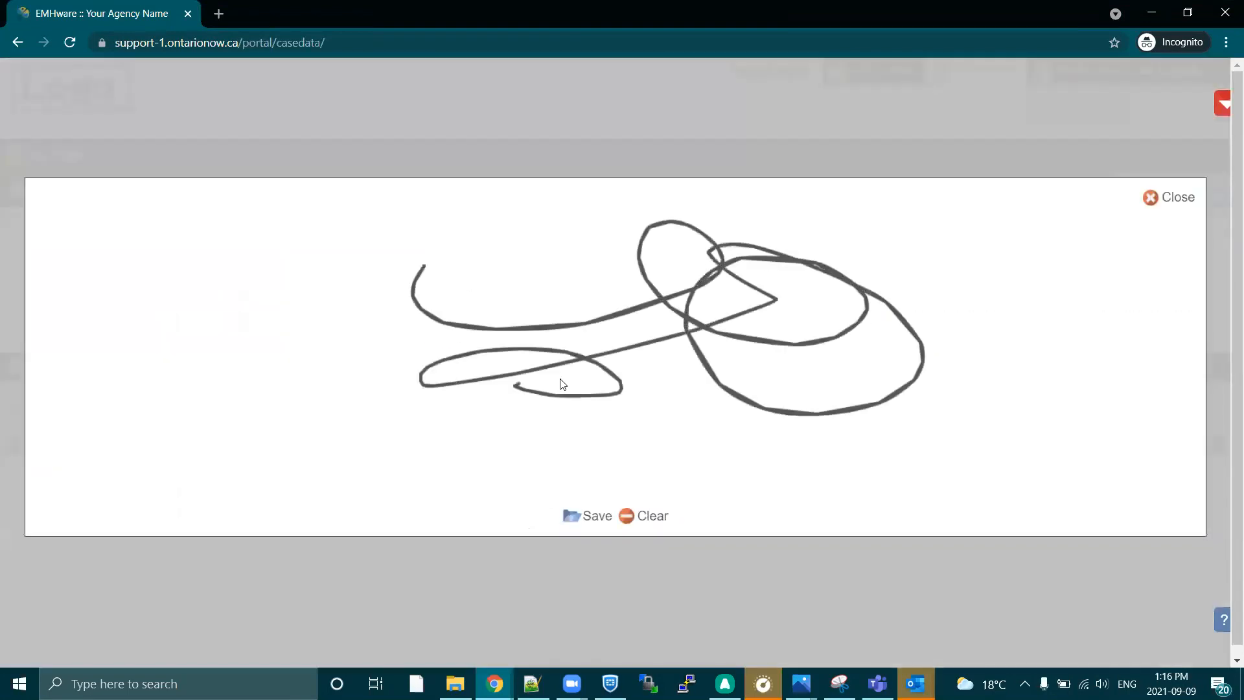
{"action": "left_click", "coordinate": [572, 517]}
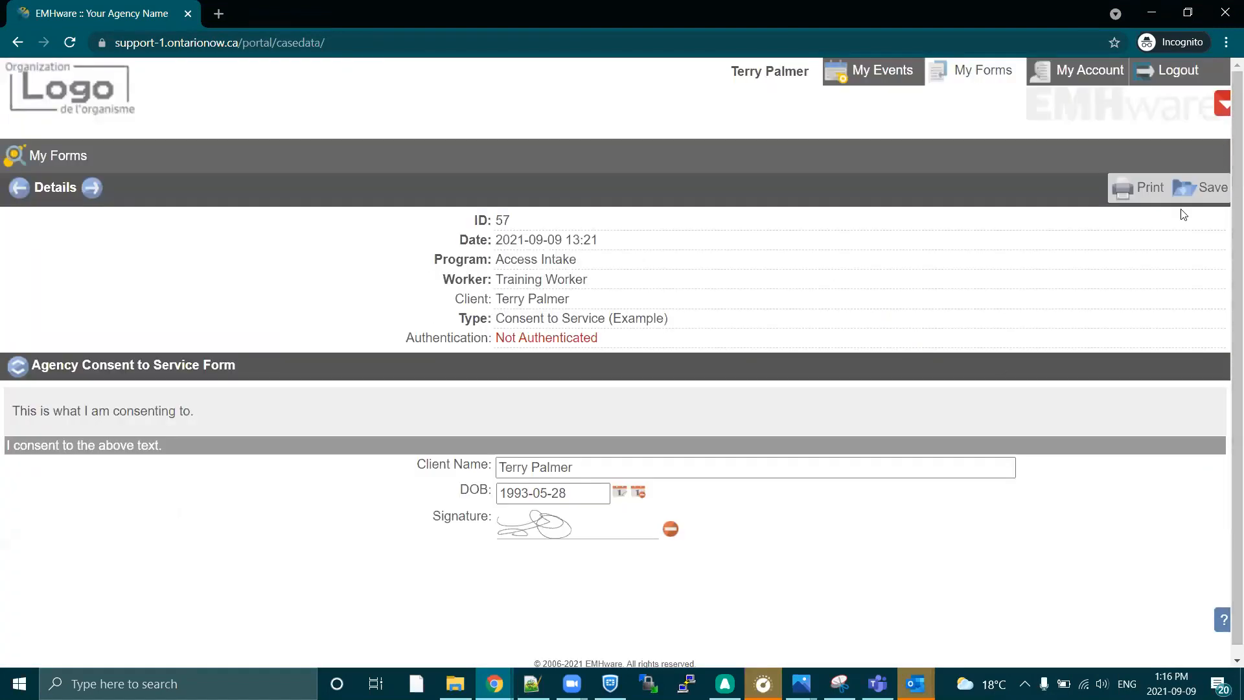
{"action": "left_click", "coordinate": [1192, 195]}
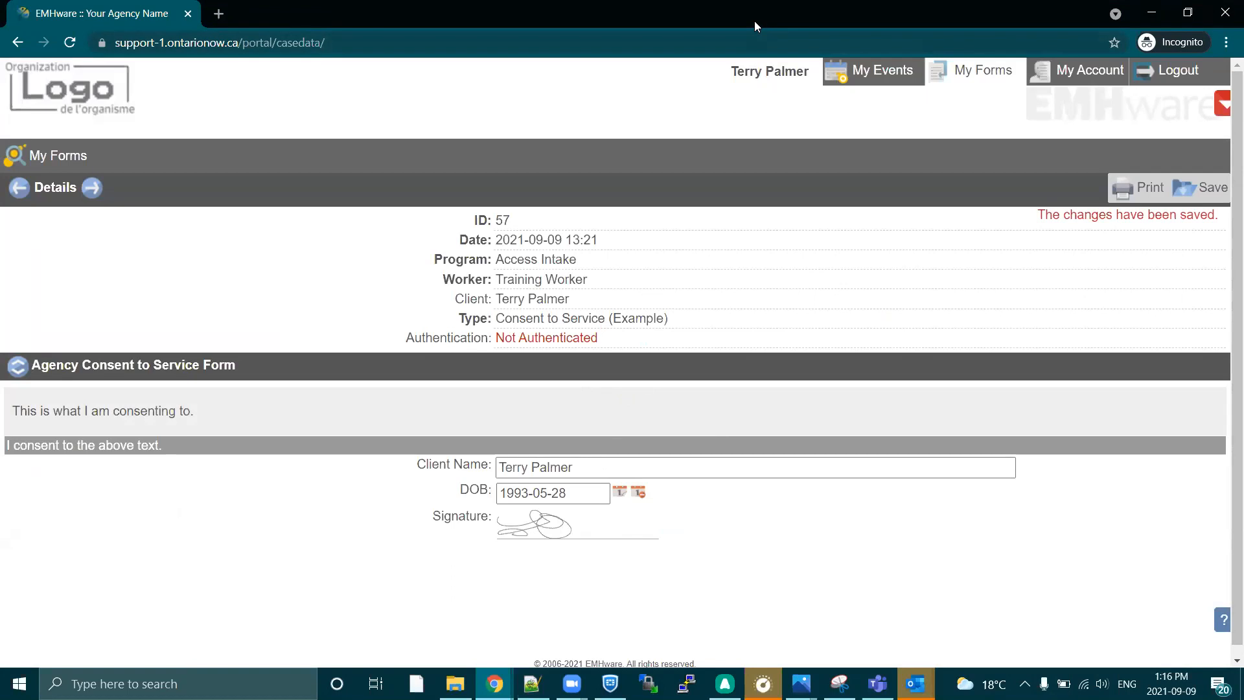
Reopen the signed Consent to Service (Example) record in the staff window, turn off its Client Portal publishing and save it.
{"action": "key", "text": "alt+Tab"}
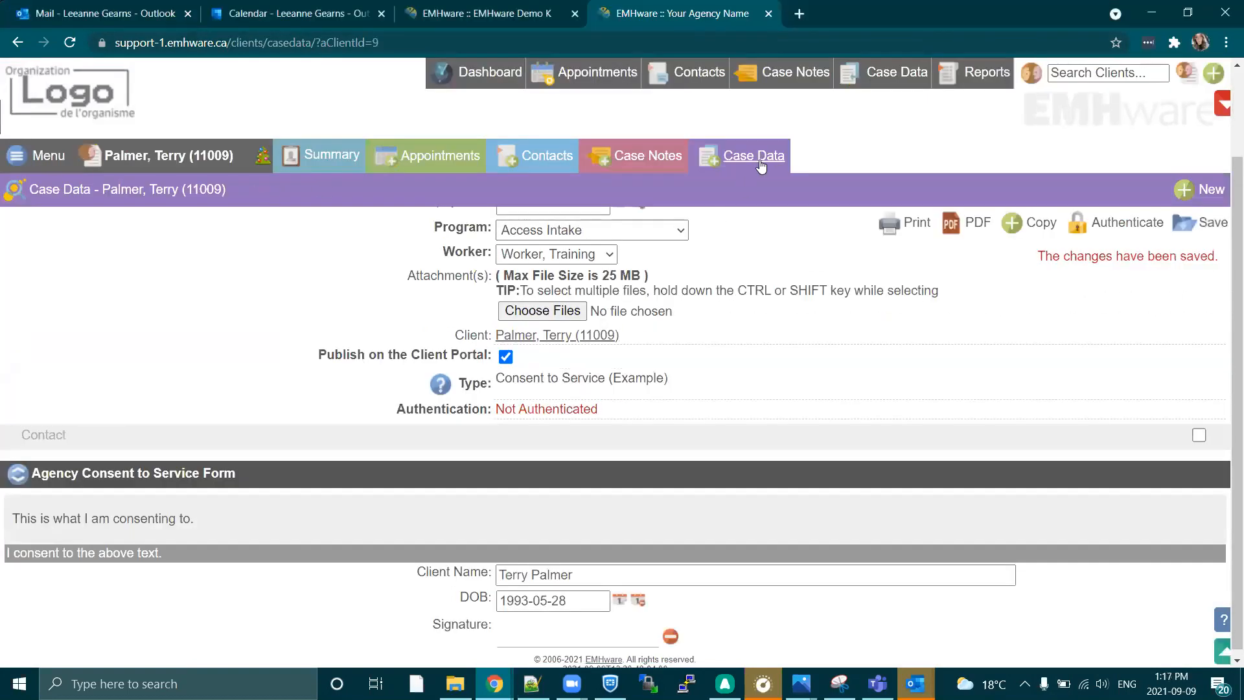
{"action": "left_click", "coordinate": [761, 163]}
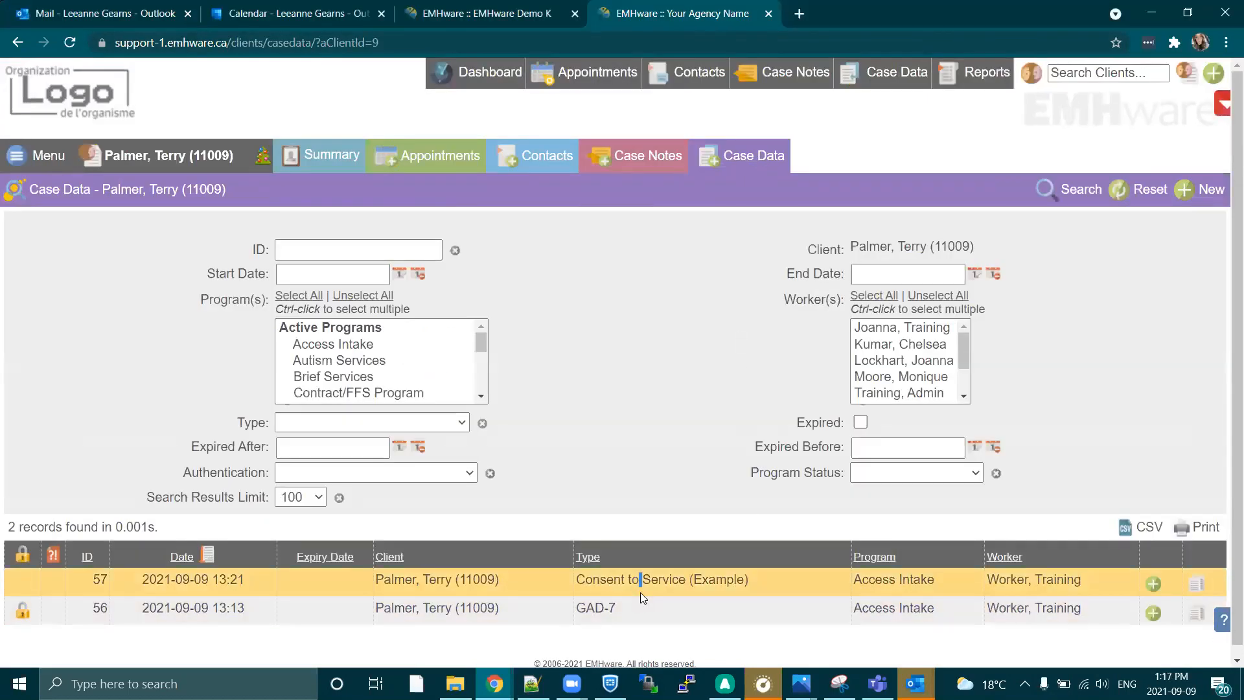
{"action": "left_click", "coordinate": [640, 592]}
{"action": "scroll", "coordinate": [414, 561], "scroll_direction": "down", "scroll_amount": 3}
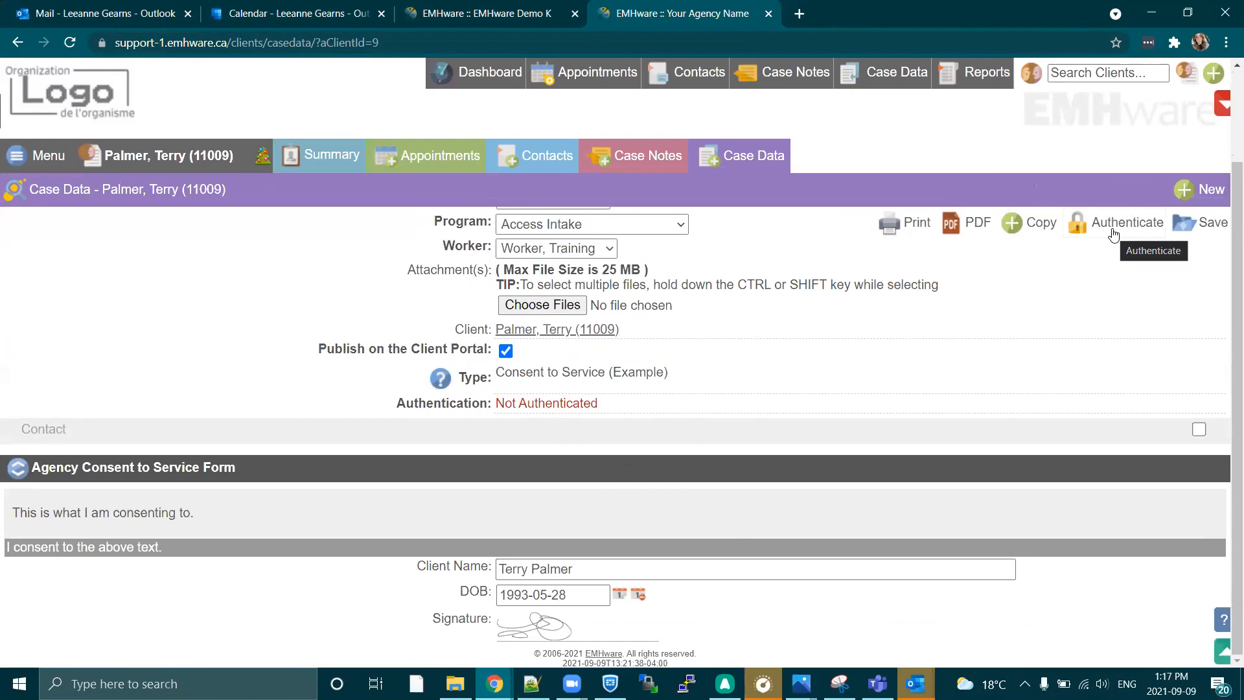
{"action": "left_click", "coordinate": [505, 351]}
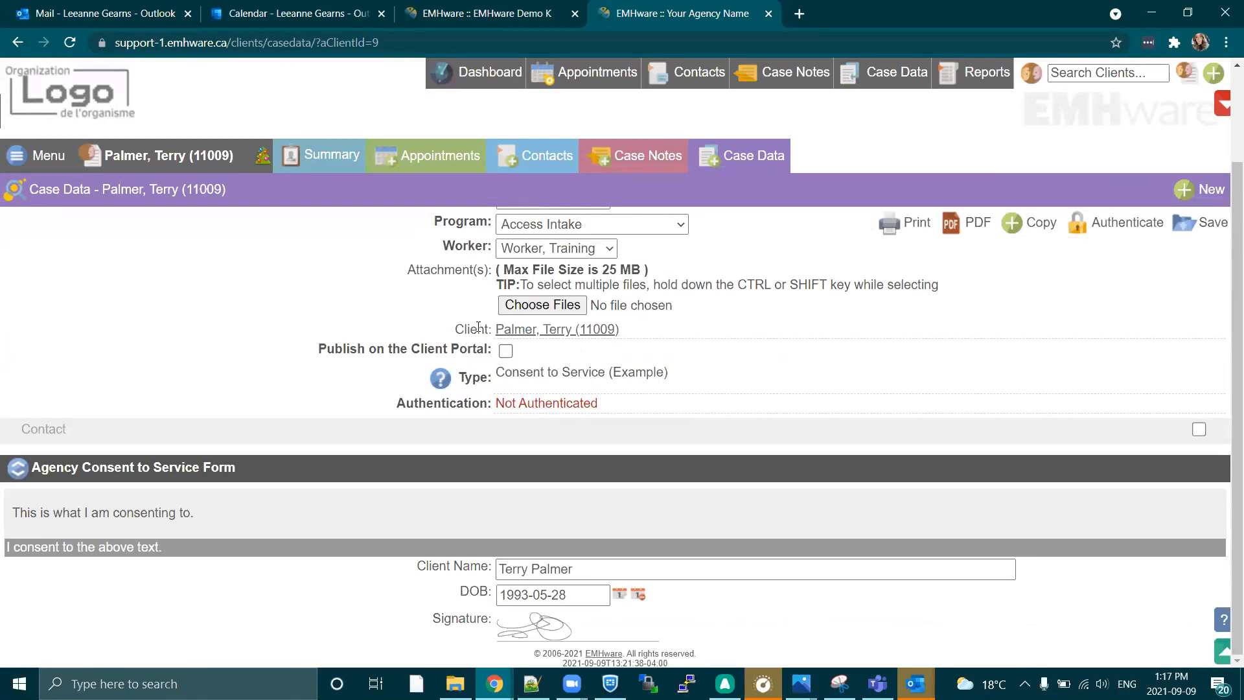
{"action": "left_click", "coordinate": [1180, 227]}
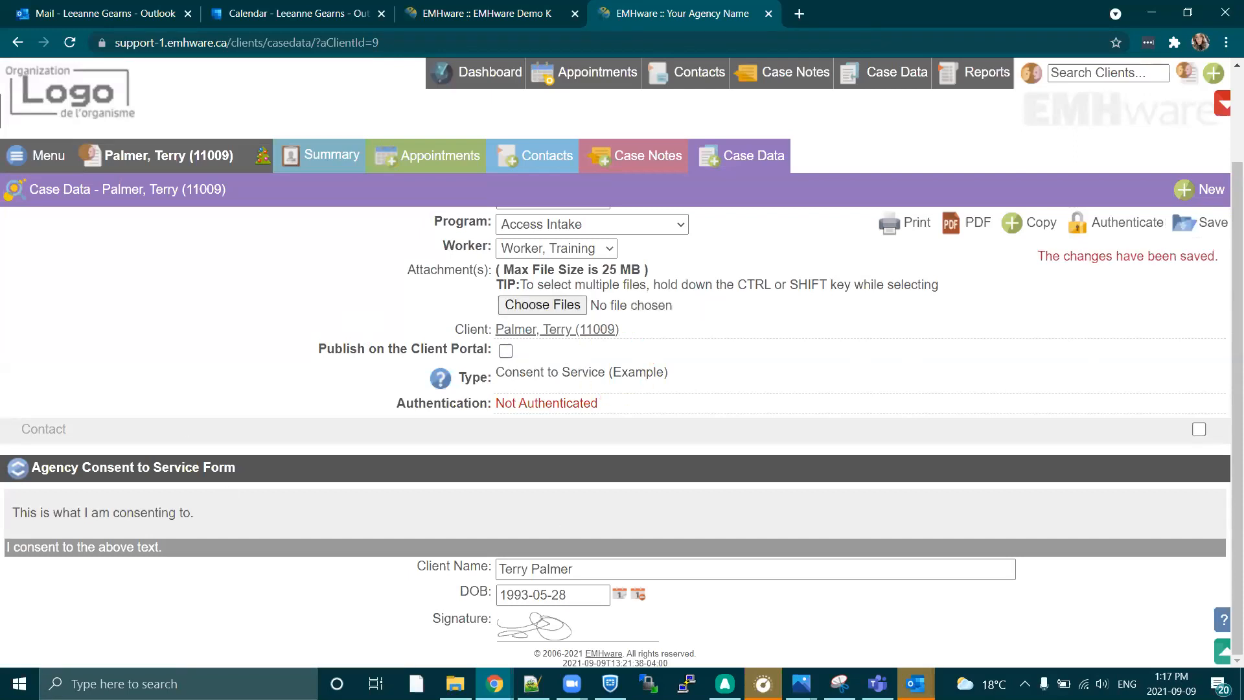
Switch to the maximized Client Portal window and return to the My Forms list, leaving the consent form without saving.
{"action": "key", "text": "alt+Tab"}
{"action": "left_click", "coordinate": [844, 114]}
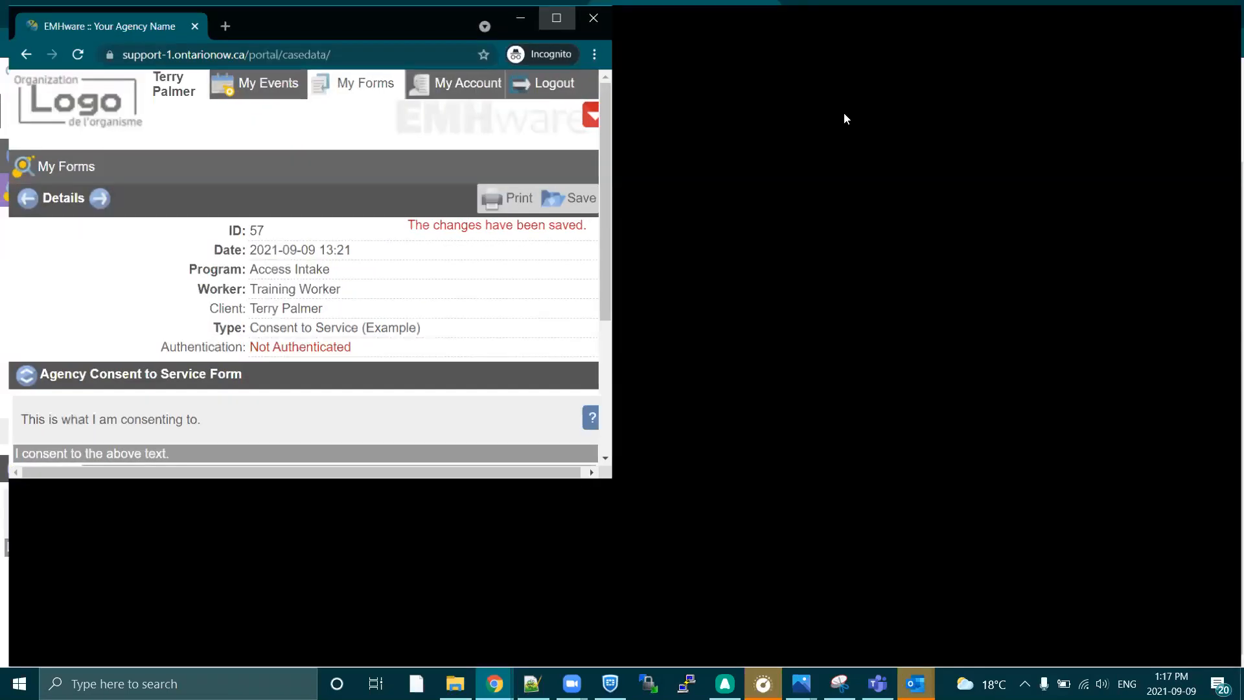
{"action": "left_click", "coordinate": [952, 72]}
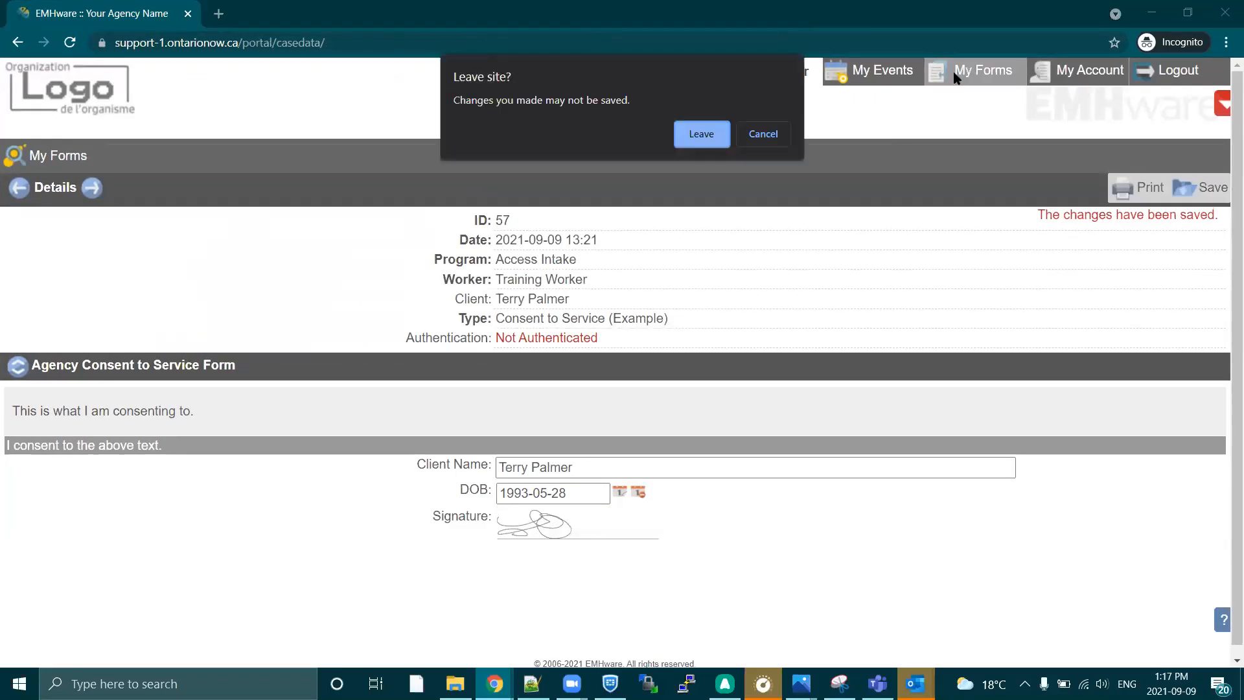
{"action": "left_click", "coordinate": [695, 133]}
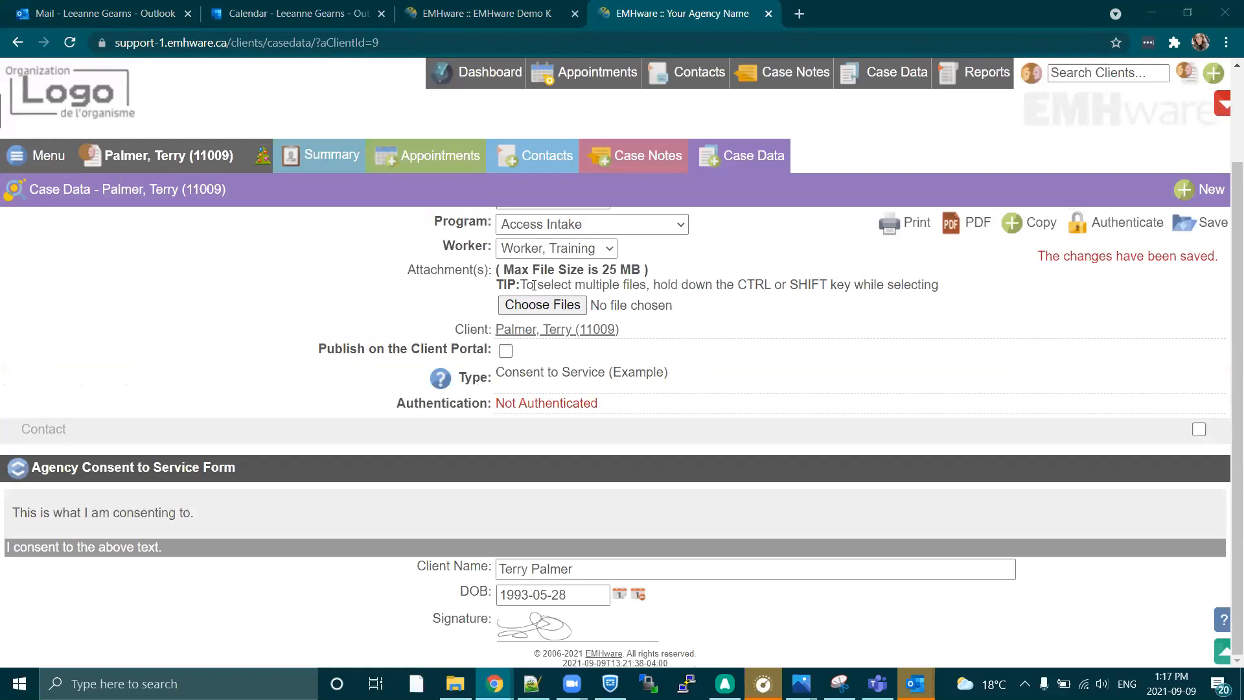
Open the client's Client Portal settings in the staff window, disable the portal account and save the change.
{"action": "left_click", "coordinate": [182, 153]}
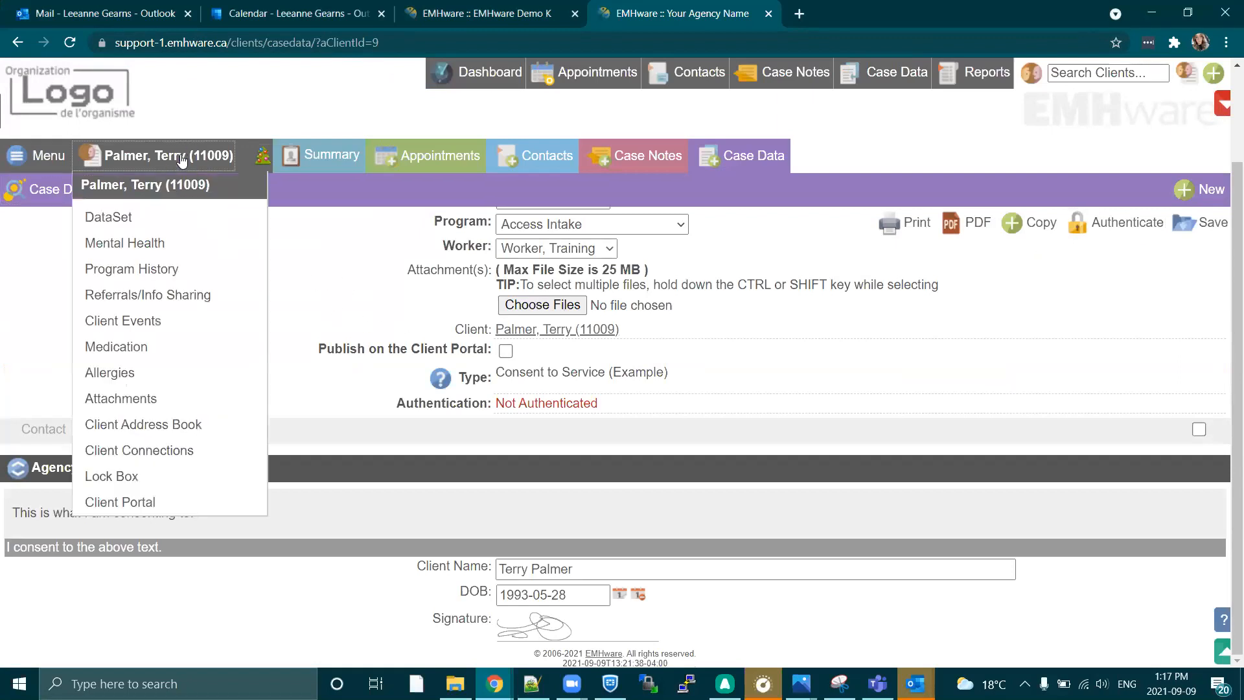
{"action": "left_click", "coordinate": [113, 504]}
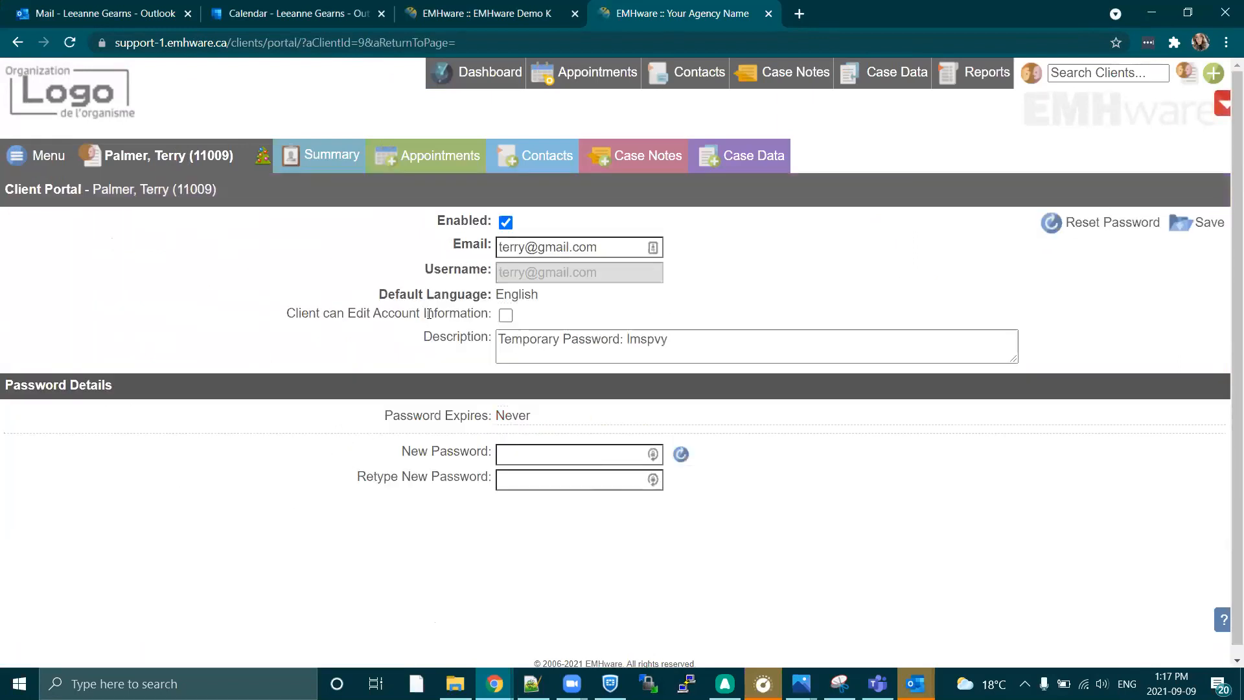
{"action": "left_click_drag", "start_coordinate": [436, 220], "coordinate": [509, 239]}
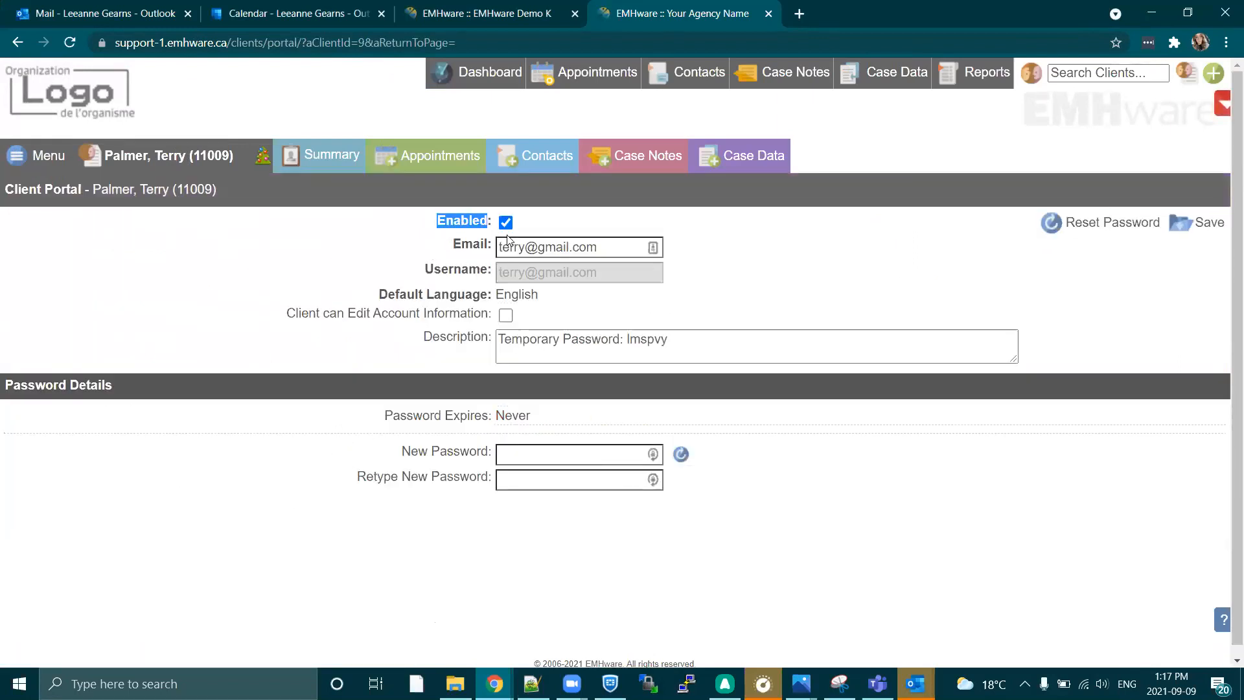
{"action": "left_click", "coordinate": [505, 222]}
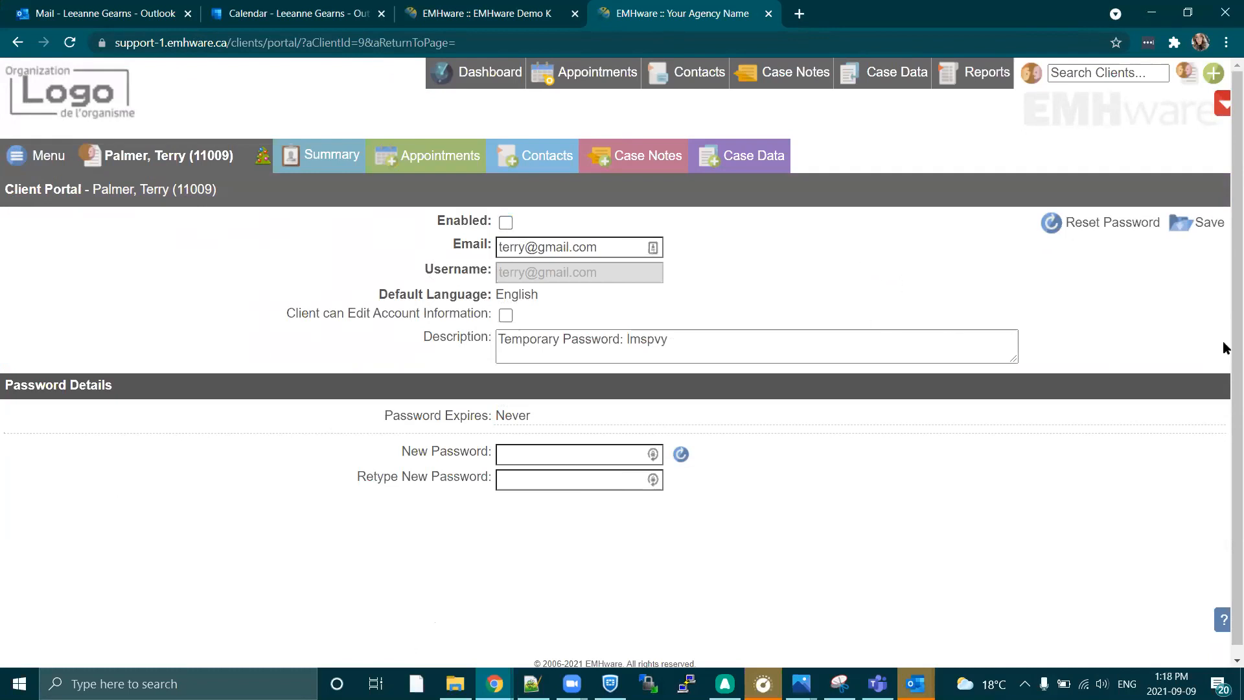
{"action": "left_click", "coordinate": [1177, 227]}
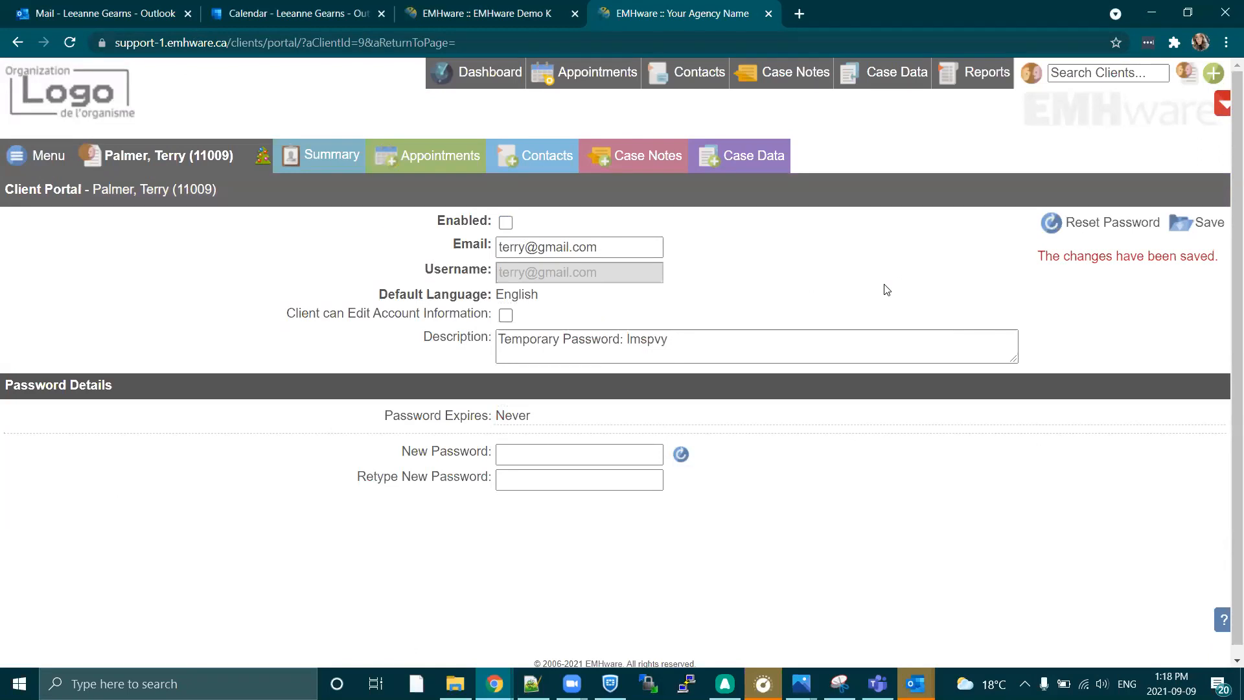
Re-enable the client's portal account in the Client Portal settings and save the change.
{"action": "left_click_drag", "start_coordinate": [446, 221], "coordinate": [469, 217]}
{"action": "left_click", "coordinate": [700, 214]}
{"action": "left_click", "coordinate": [162, 164]}
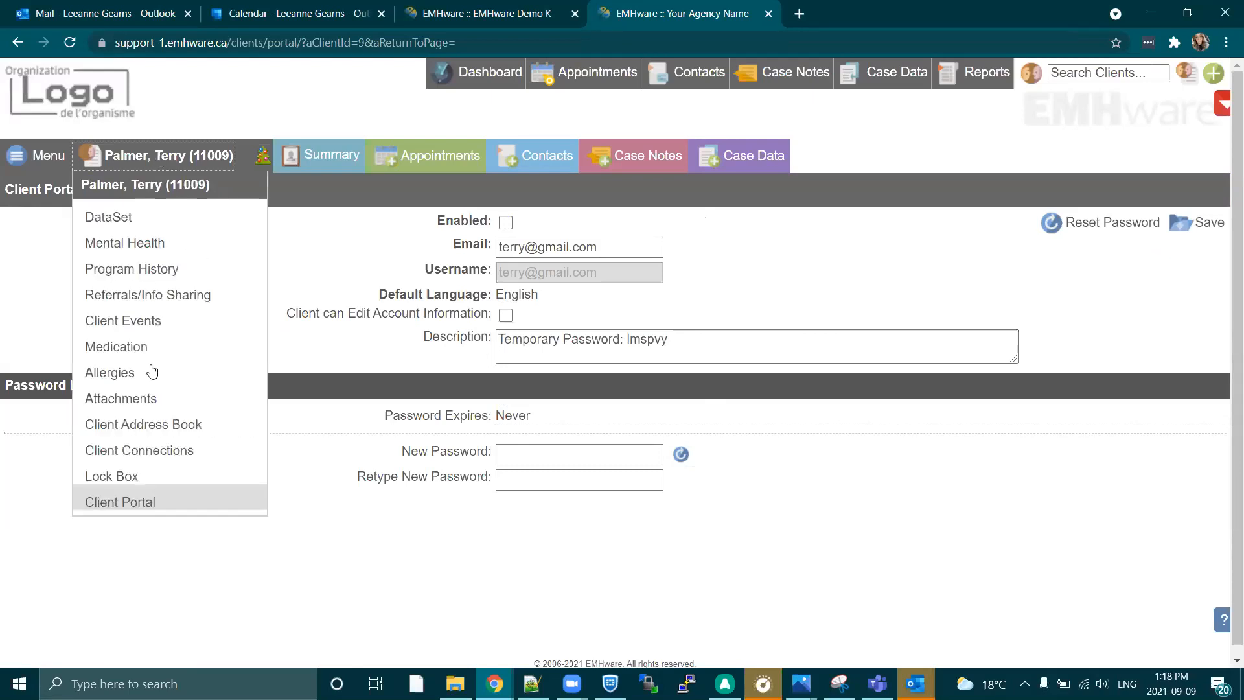
{"action": "left_click", "coordinate": [505, 222]}
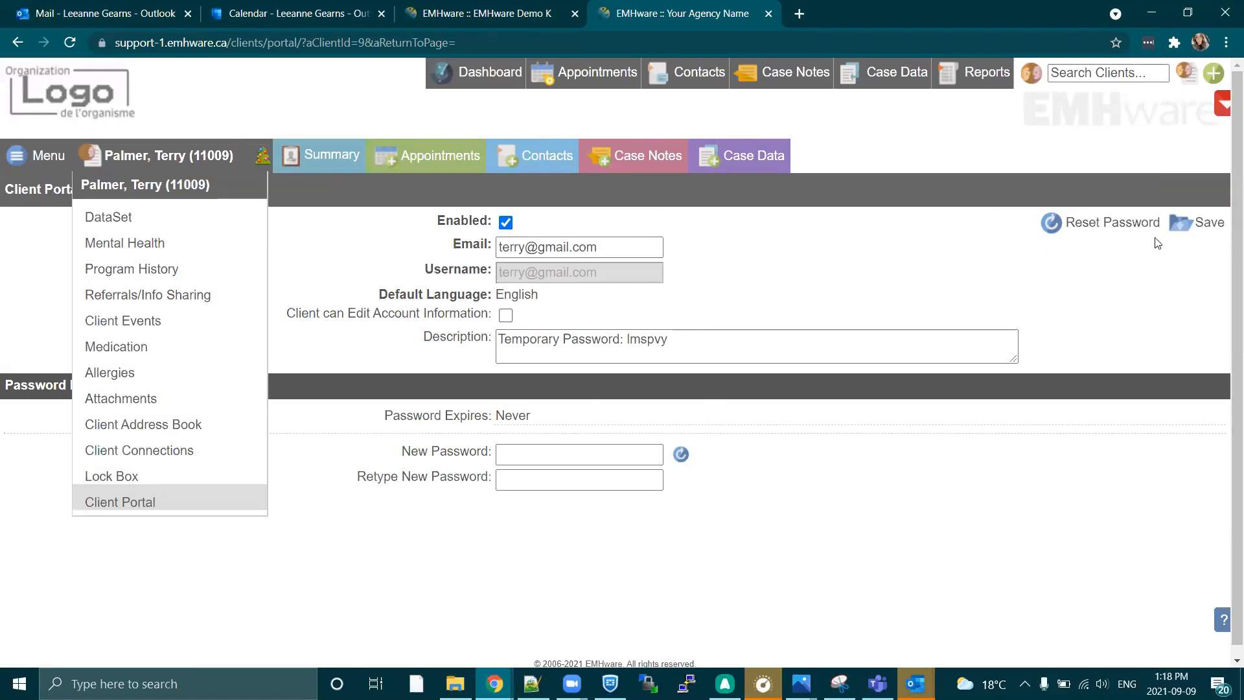
{"action": "left_click", "coordinate": [1199, 222]}
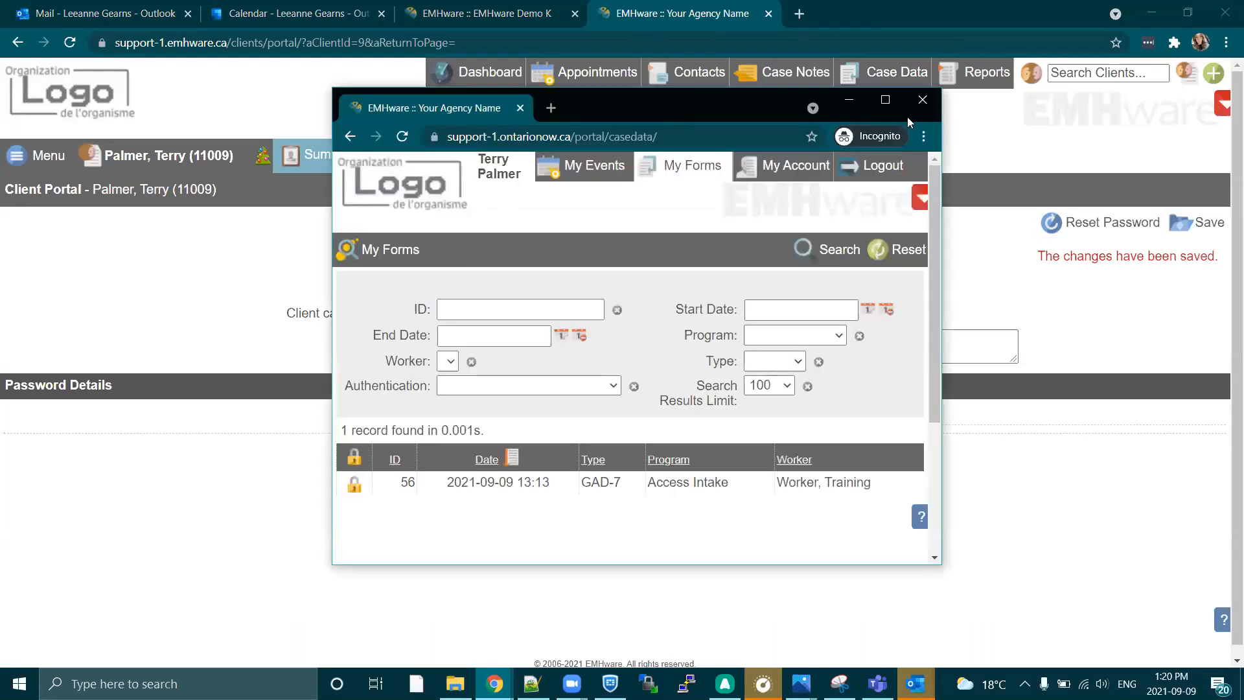
Maximize the Client Portal window and review the client's details under My Account.
{"action": "left_click", "coordinate": [884, 103]}
{"action": "left_click", "coordinate": [1087, 73]}
{"action": "scroll", "coordinate": [645, 452], "scroll_direction": "down", "scroll_amount": 10}
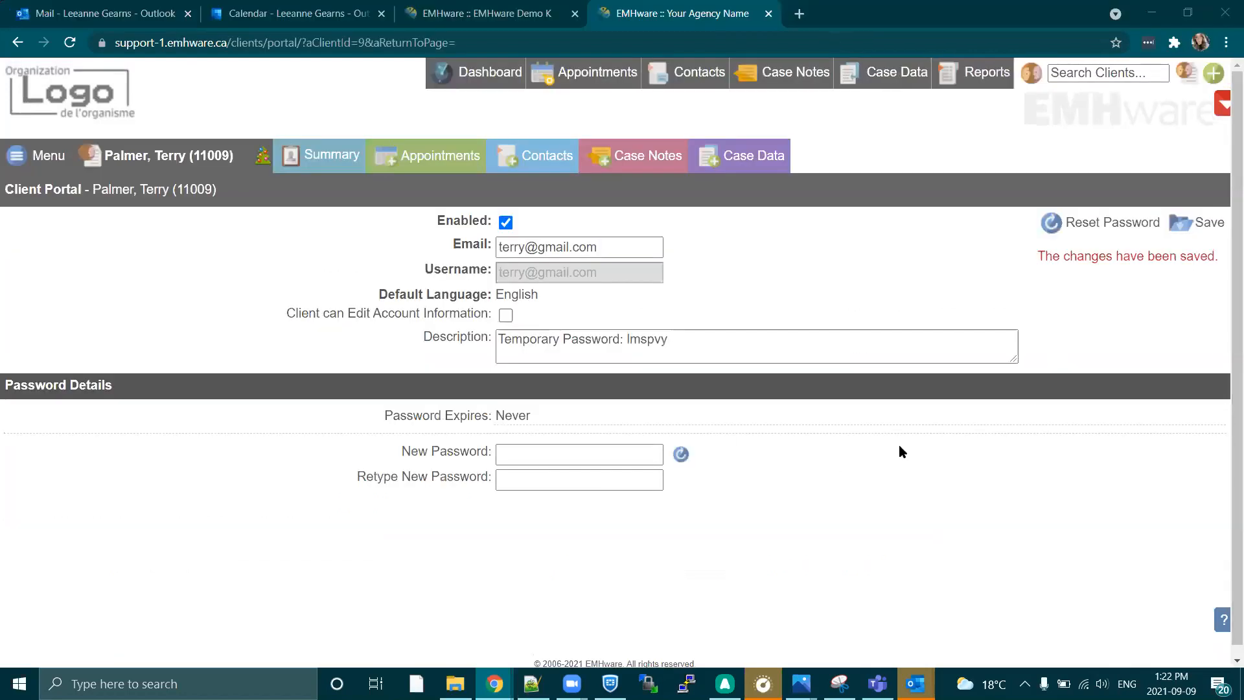
Start a new Case Data record for the client in the staff window and examine its Publish on the Client Portal option.
{"action": "left_click", "coordinate": [770, 160]}
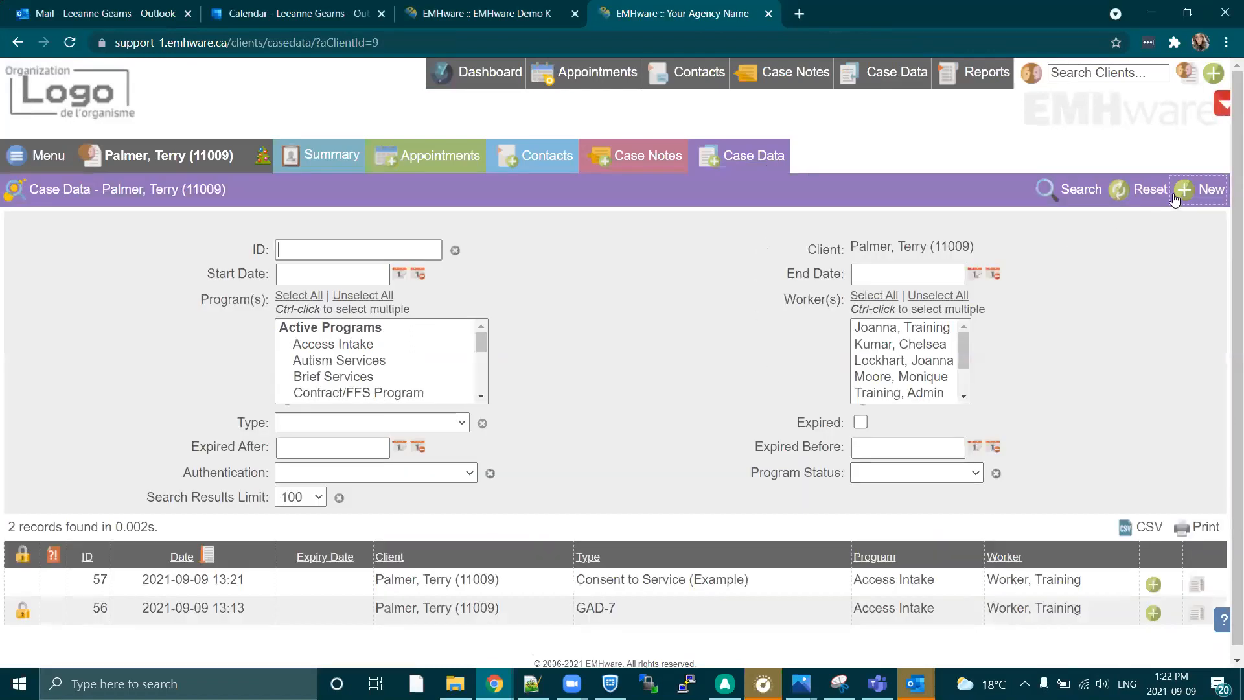
{"action": "left_click", "coordinate": [1206, 189]}
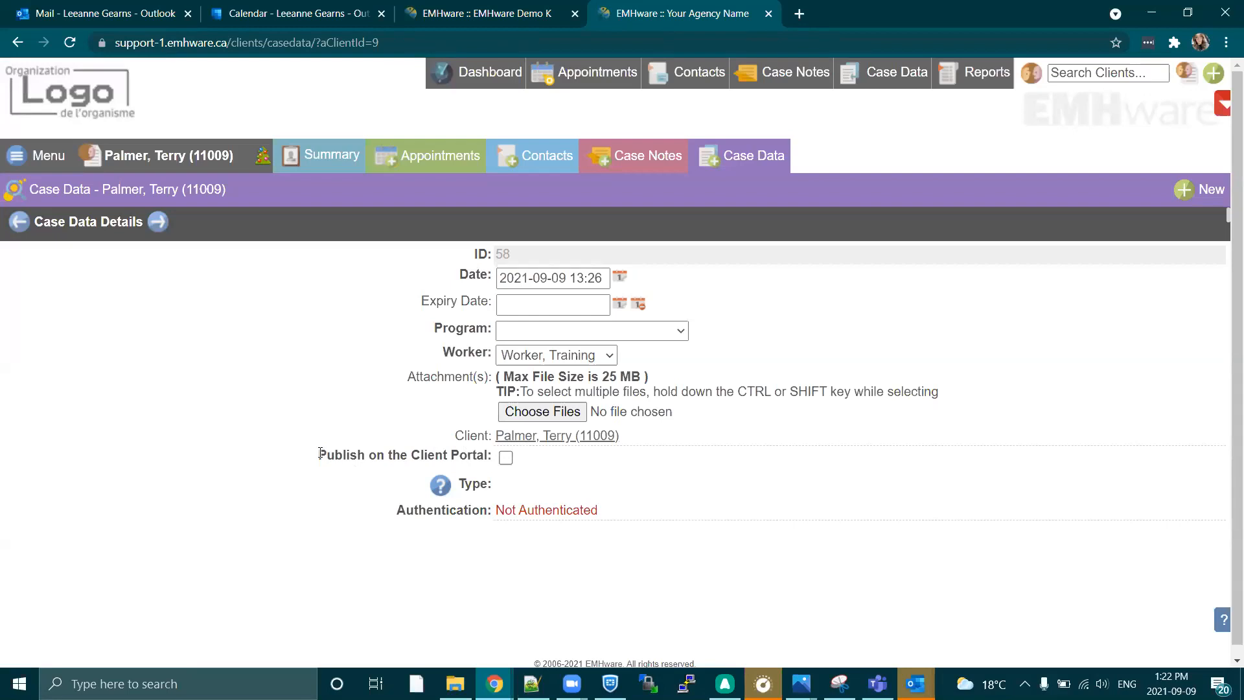
{"action": "left_click_drag", "start_coordinate": [320, 453], "coordinate": [482, 460]}
{"action": "left_click", "coordinate": [744, 440]}
Return to the client's Case Data list, open the authenticated GAD-7 record and review its responses and total scores.
{"action": "left_click", "coordinate": [760, 160]}
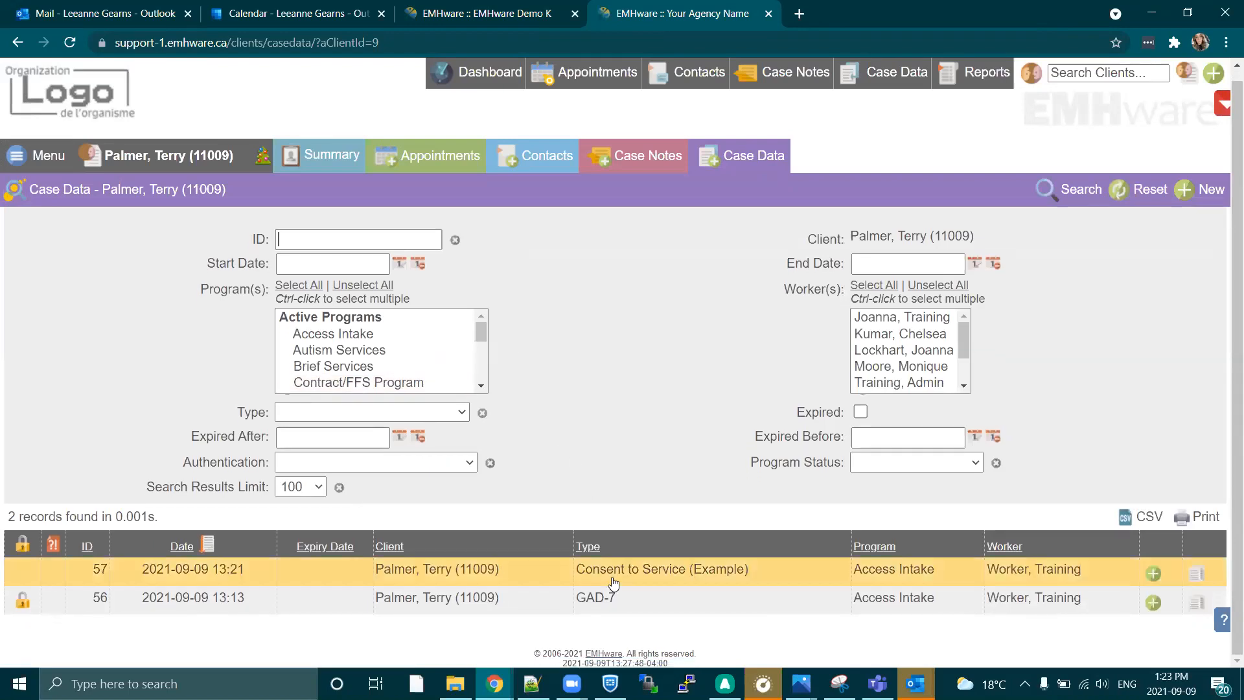
{"action": "left_click", "coordinate": [597, 605]}
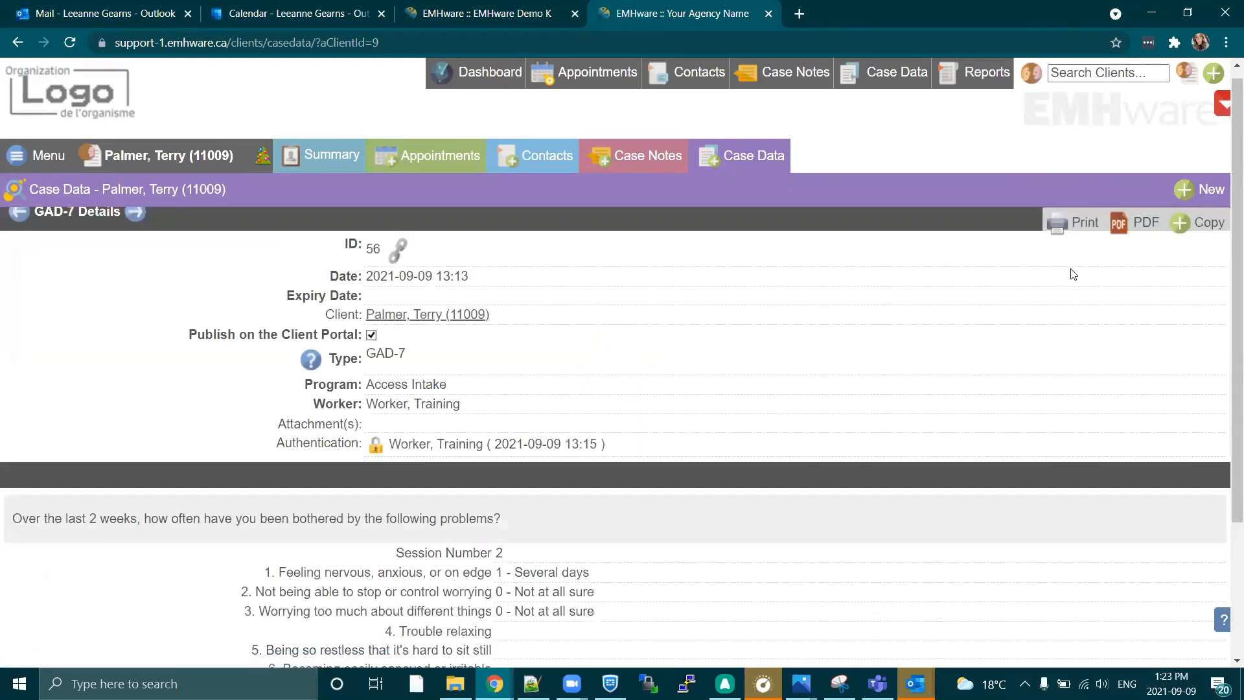
{"action": "scroll", "coordinate": [658, 429], "scroll_direction": "down", "scroll_amount": 3}
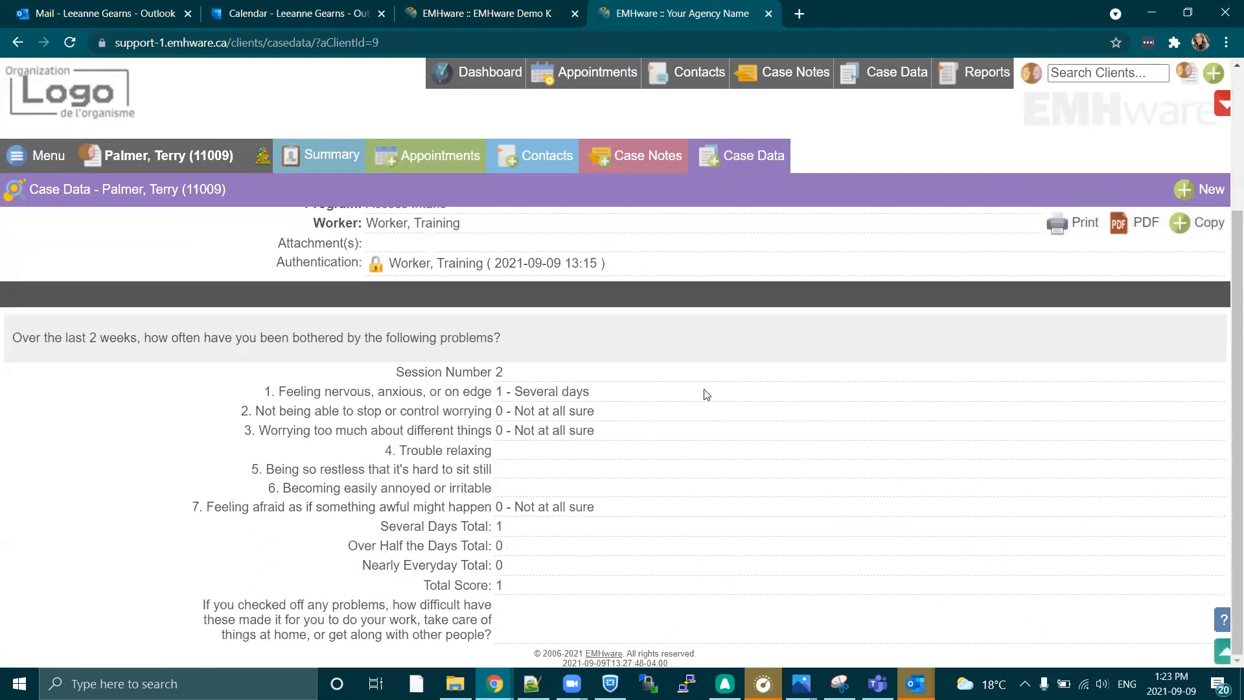
{"action": "left_click_drag", "start_coordinate": [491, 443], "coordinate": [647, 466]}
{"action": "left_click", "coordinate": [747, 453]}
Open the locked GAD-7 form from My Forms in the Client Portal, review it and minimize the portal window.
{"action": "left_click", "coordinate": [845, 153]}
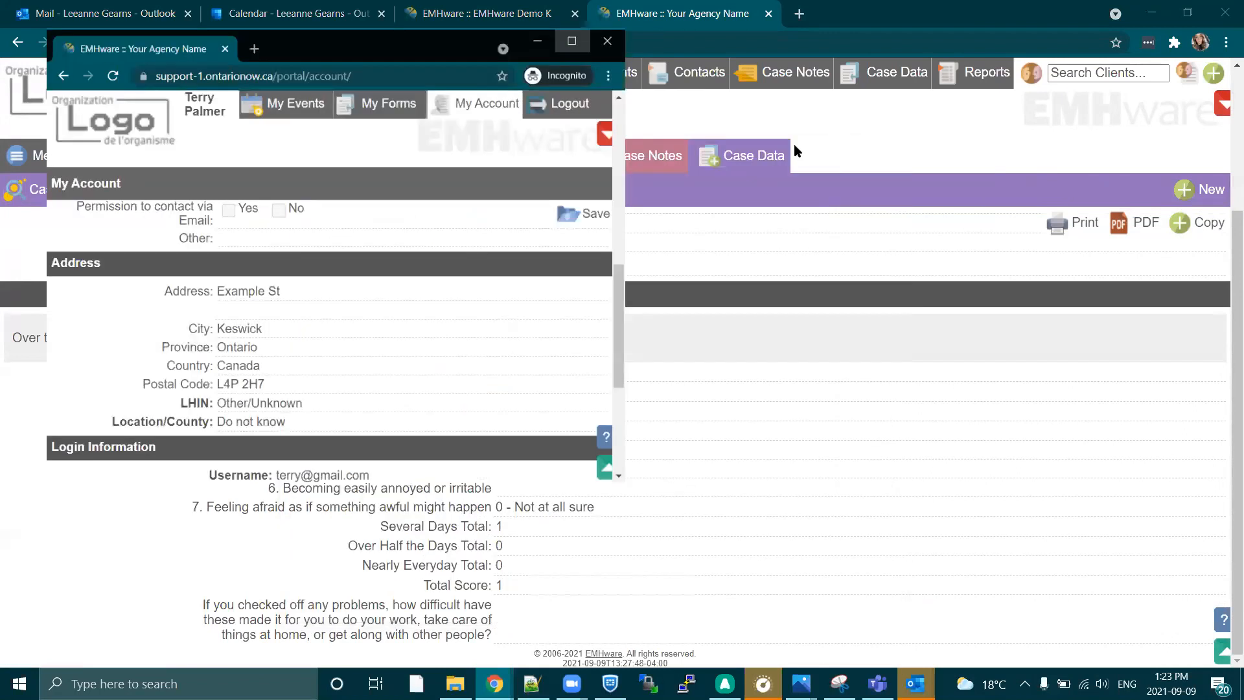
{"action": "left_click", "coordinate": [937, 75]}
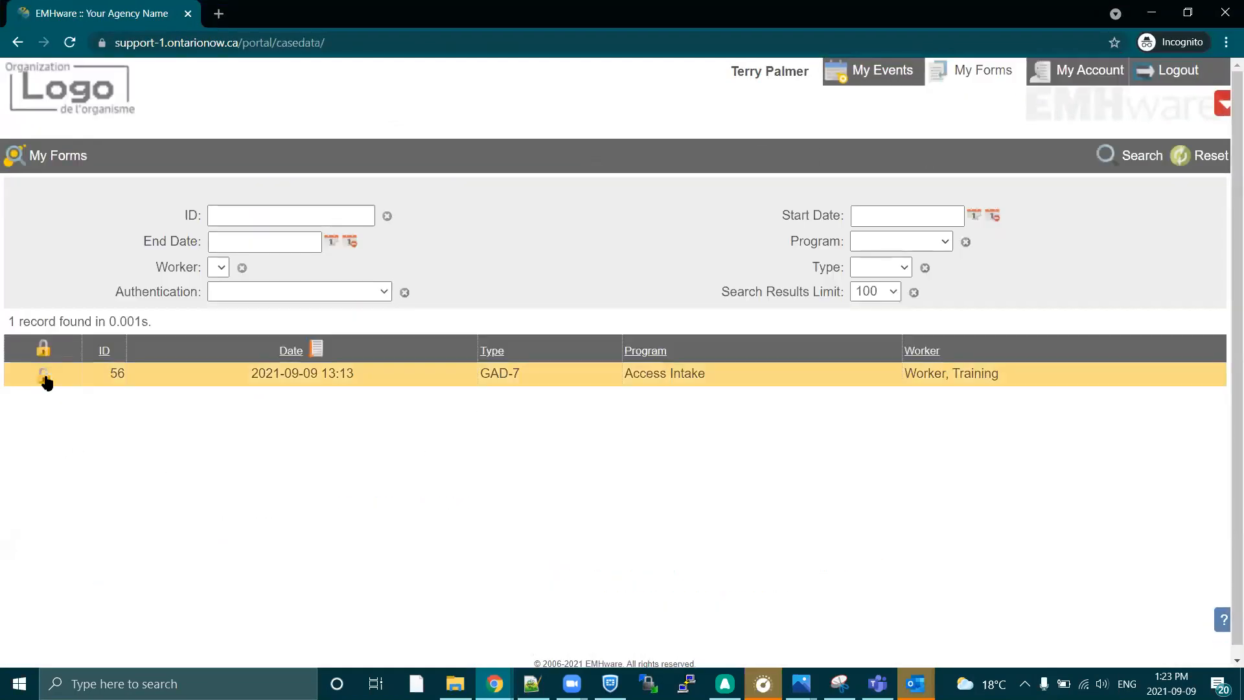
{"action": "left_click", "coordinate": [683, 381]}
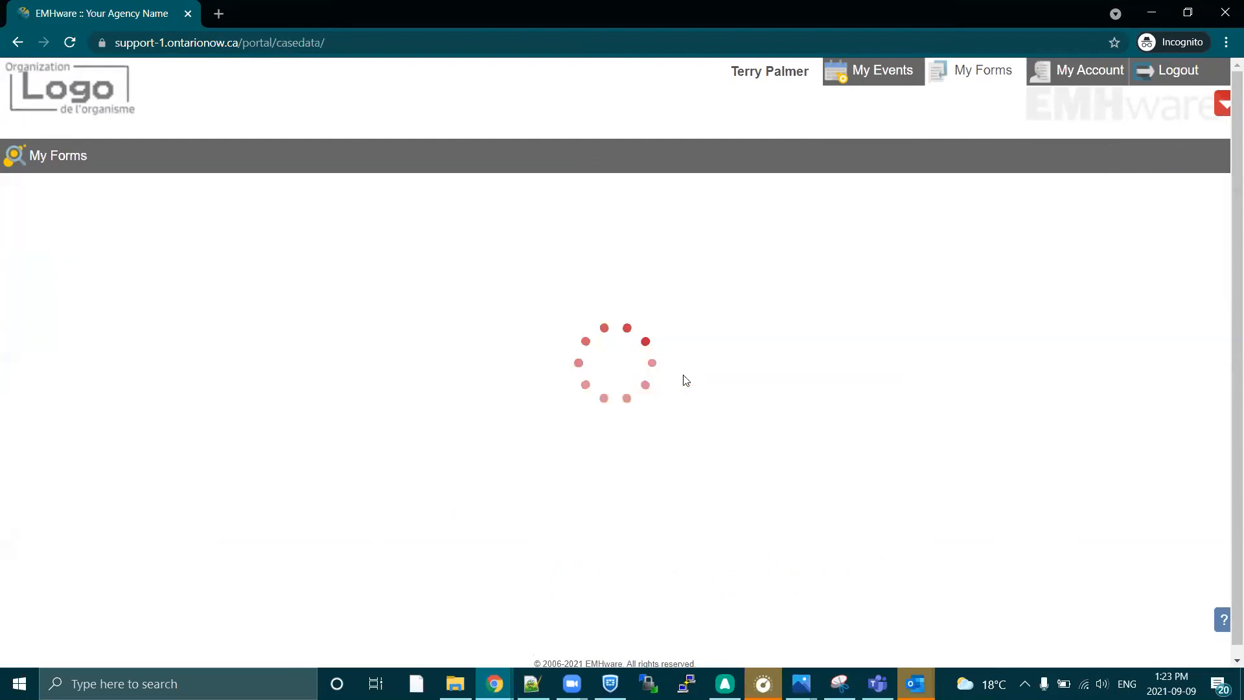
{"action": "scroll", "coordinate": [627, 443], "scroll_direction": "down", "scroll_amount": 2}
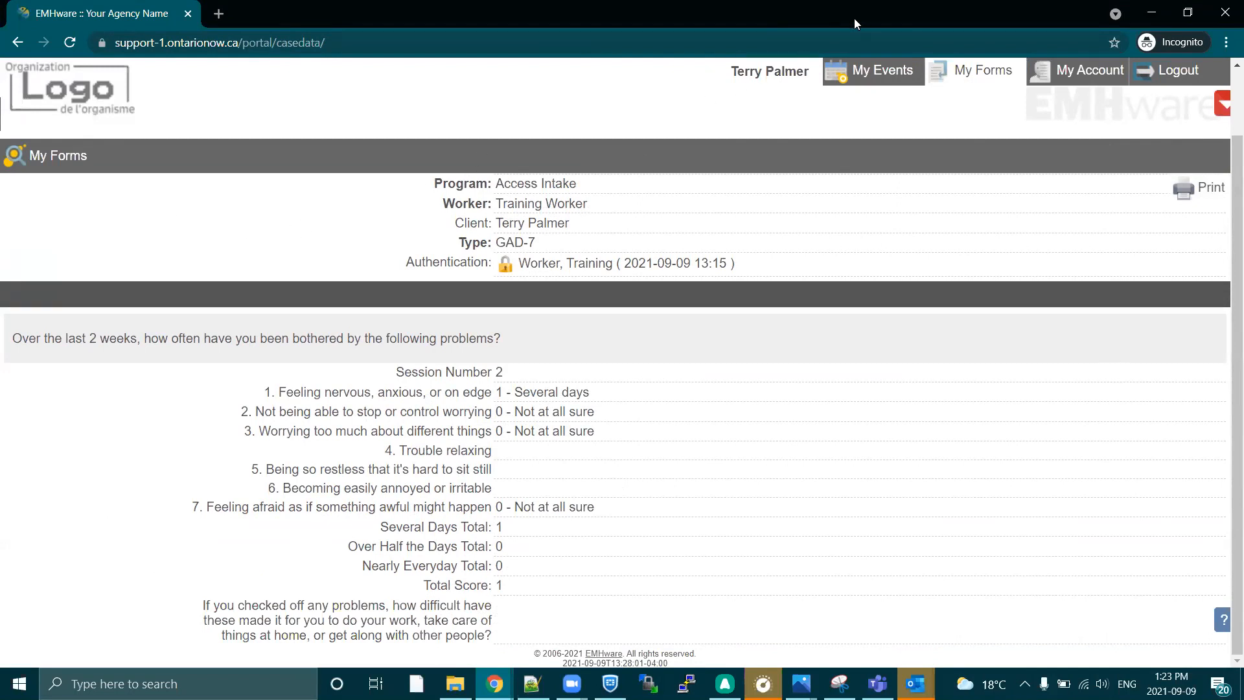
{"action": "left_click", "coordinate": [1151, 13]}
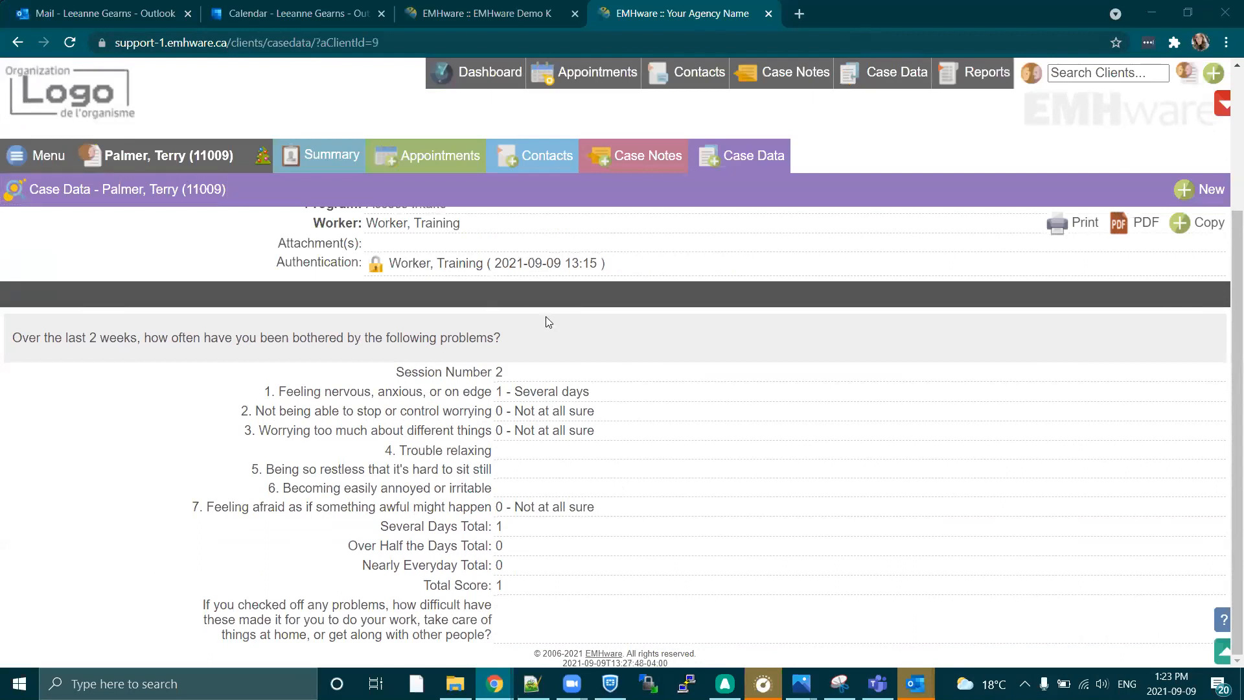